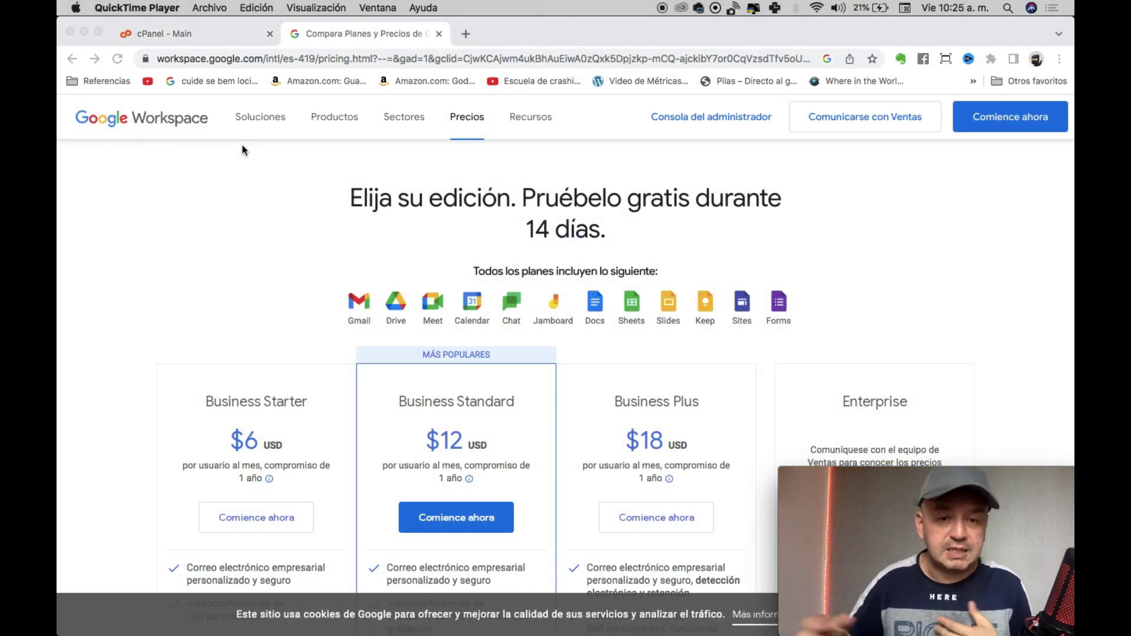
Start the Business Starter signup, briefly checking the hosting domain in cPanel.
{"action": "scroll", "coordinate": [315, 284], "scroll_direction": "down", "scroll_amount": 5}
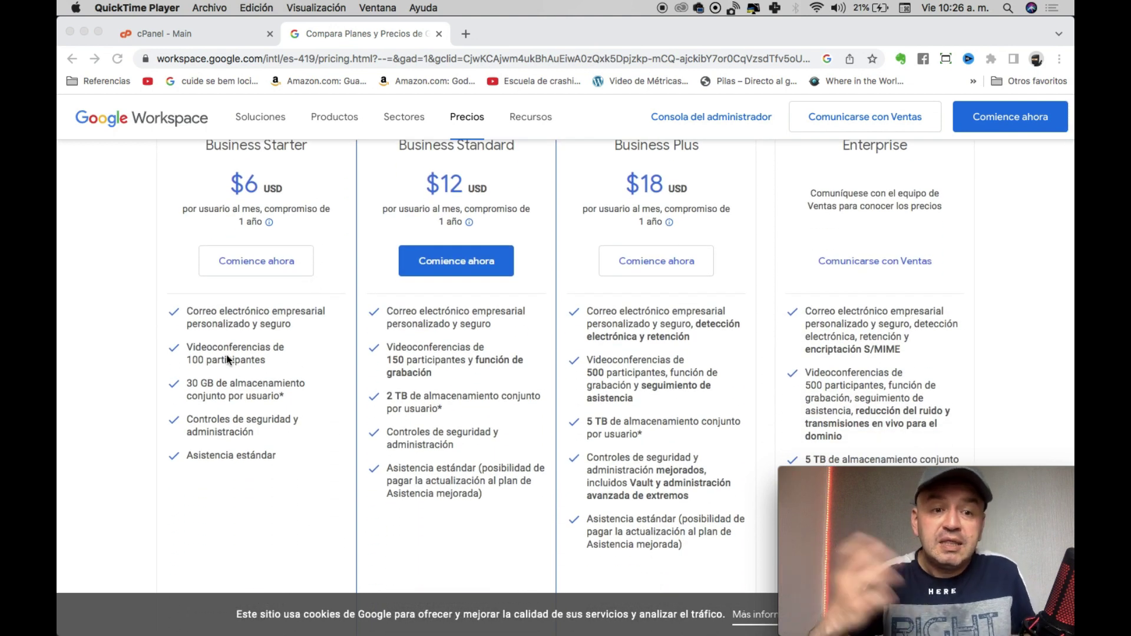
{"action": "scroll", "coordinate": [220, 379], "scroll_direction": "up", "scroll_amount": 2}
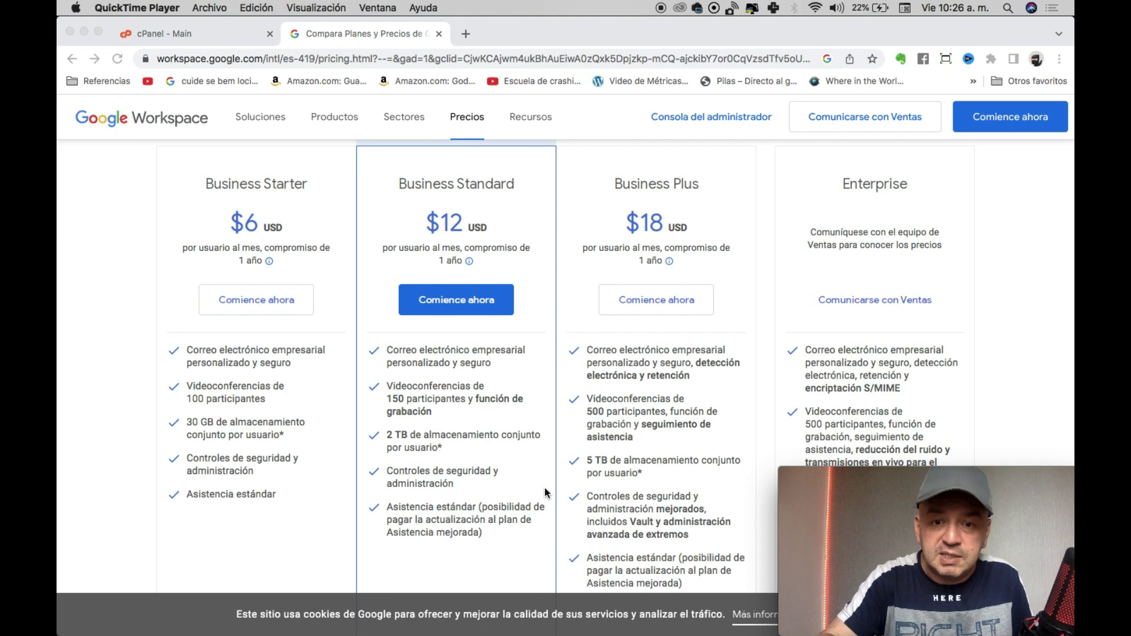
{"action": "scroll", "coordinate": [611, 479], "scroll_direction": "down", "scroll_amount": 3}
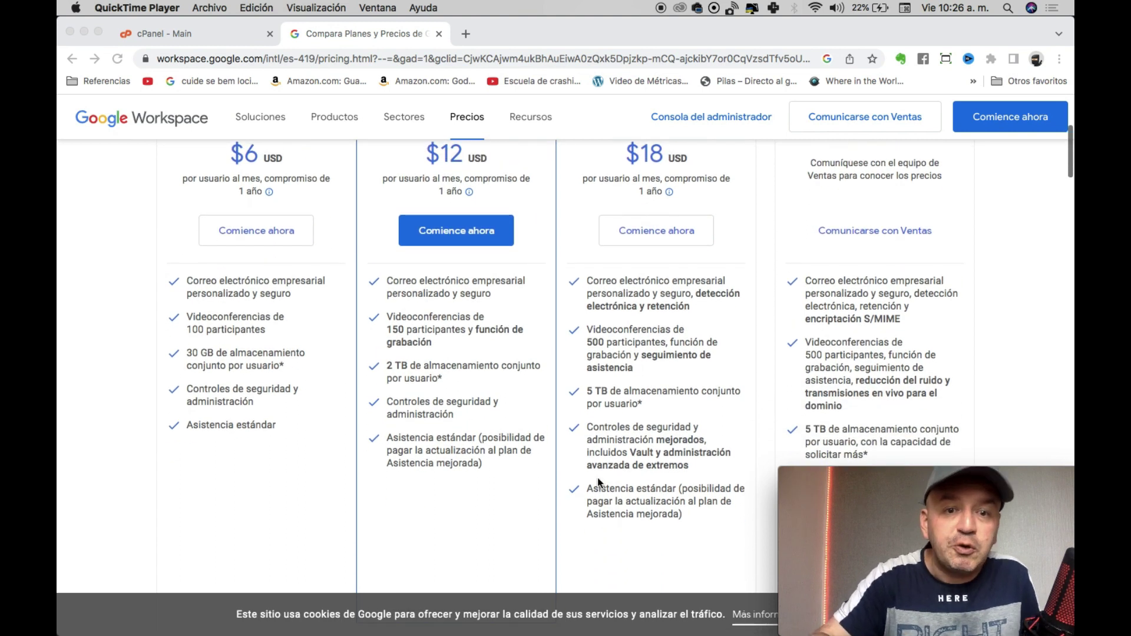
{"action": "scroll", "coordinate": [532, 407], "scroll_direction": "up", "scroll_amount": 3}
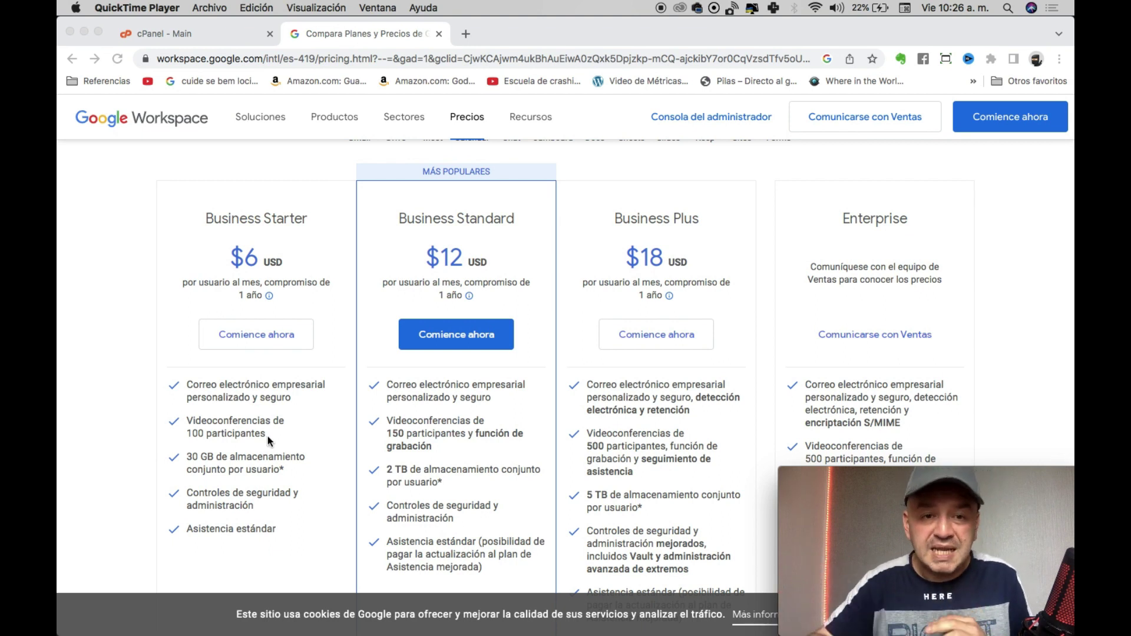
{"action": "scroll", "coordinate": [267, 436], "scroll_direction": "up", "scroll_amount": 5}
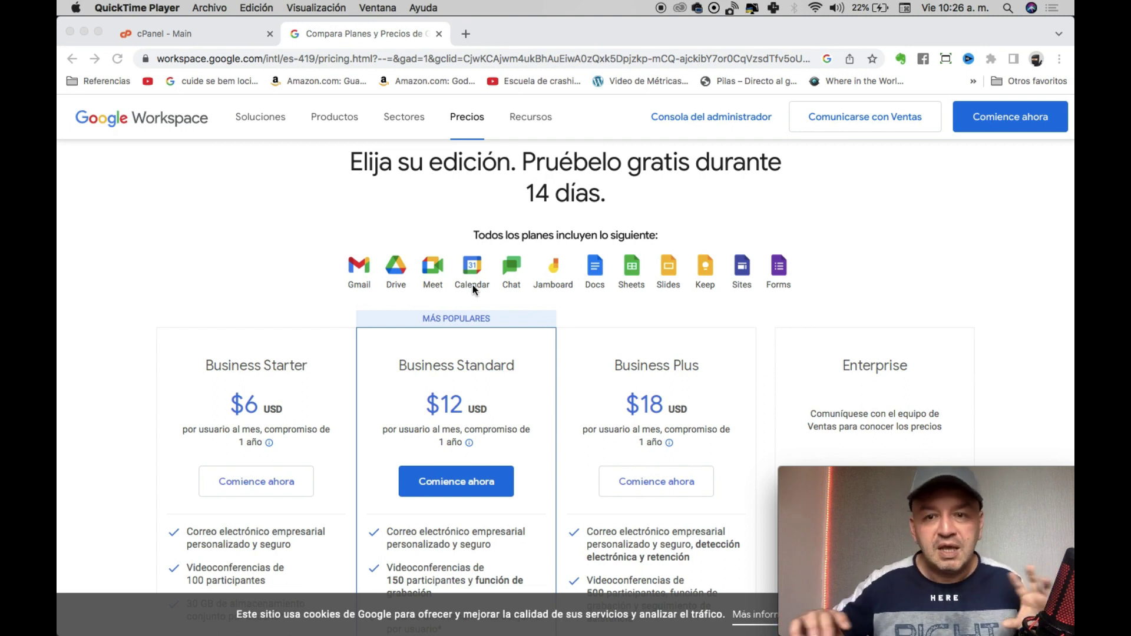
{"action": "scroll", "coordinate": [472, 285], "scroll_direction": "down", "scroll_amount": 7}
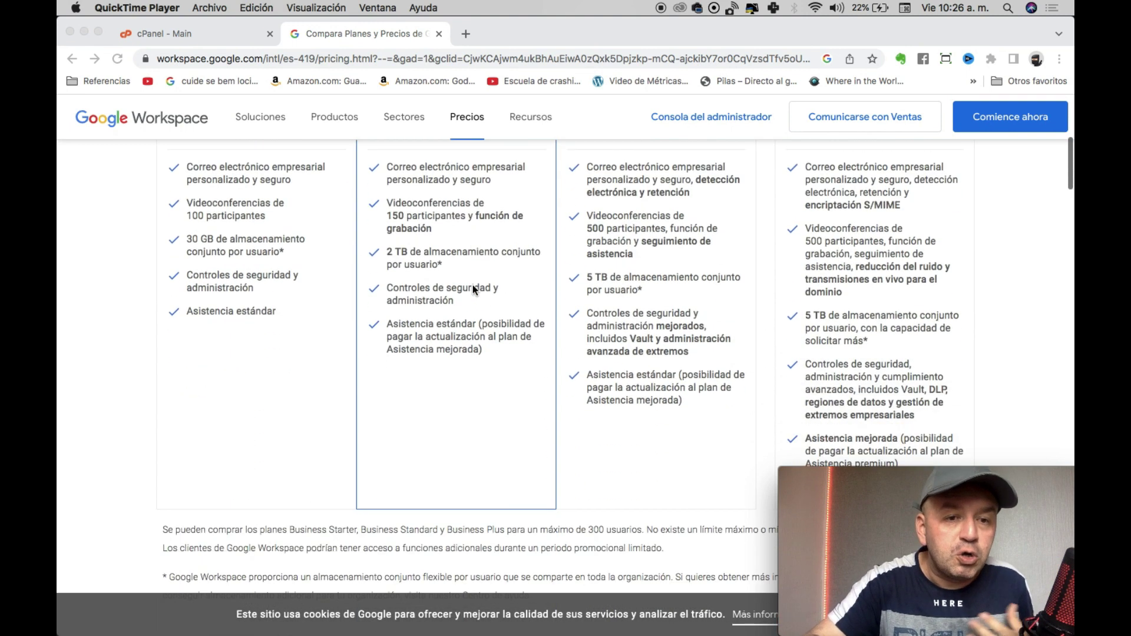
{"action": "scroll", "coordinate": [473, 284], "scroll_direction": "up", "scroll_amount": 6}
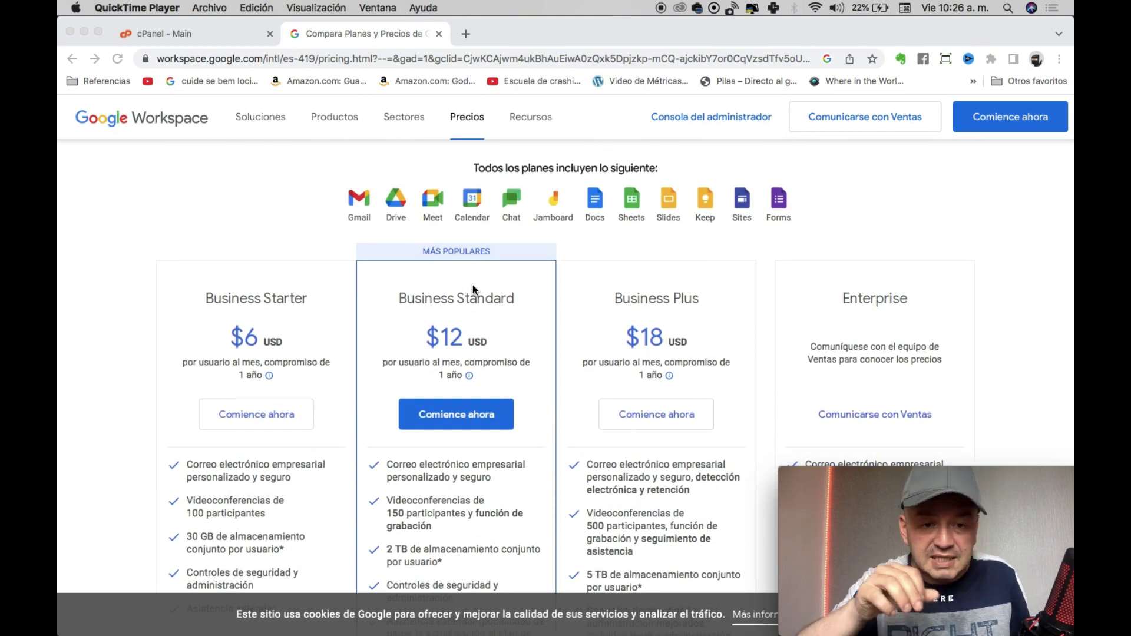
{"action": "scroll", "coordinate": [472, 285], "scroll_direction": "down", "scroll_amount": 2}
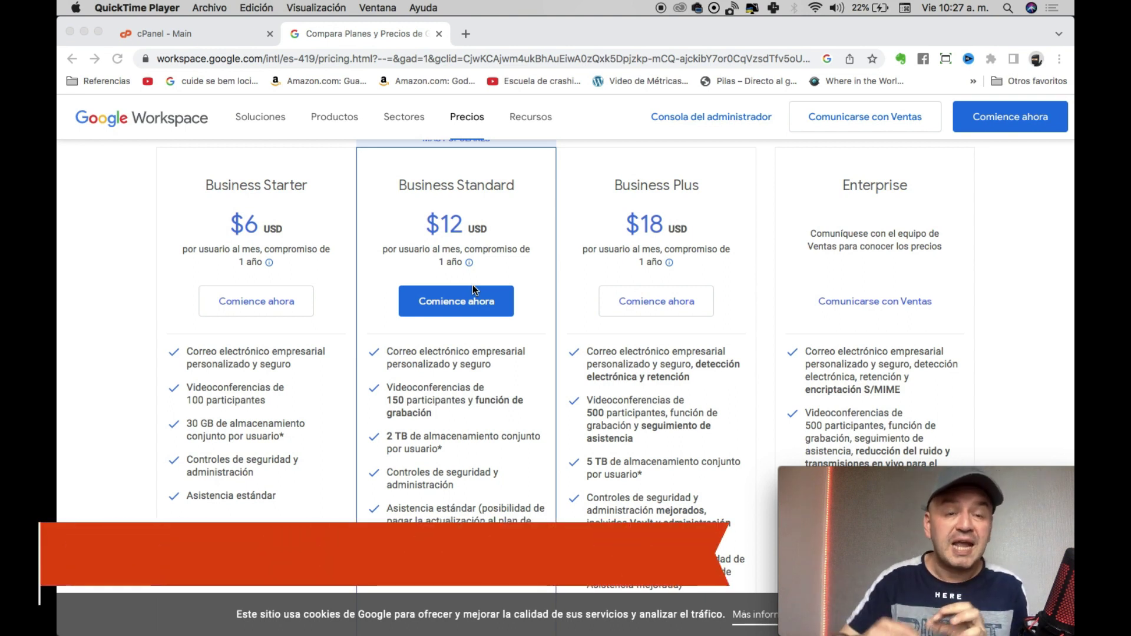
{"action": "scroll", "coordinate": [474, 288], "scroll_direction": "up", "scroll_amount": 4}
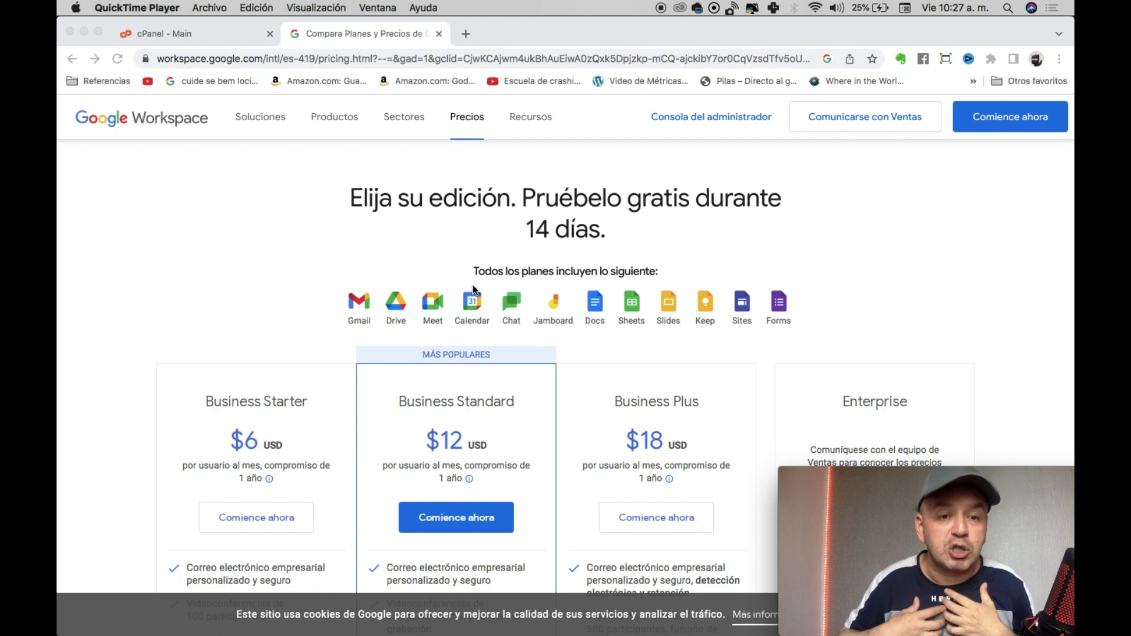
{"action": "scroll", "coordinate": [471, 282], "scroll_direction": "down", "scroll_amount": 5}
{"action": "scroll", "coordinate": [470, 281], "scroll_direction": "down", "scroll_amount": 1}
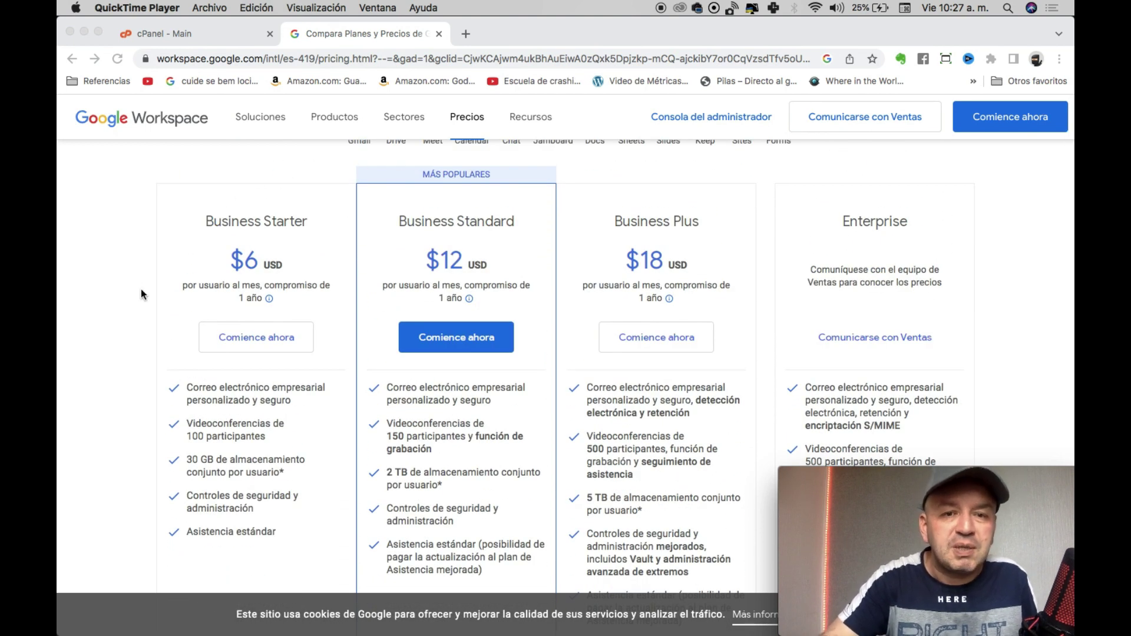
{"action": "scroll", "coordinate": [211, 324], "scroll_direction": "down", "scroll_amount": 6}
{"action": "scroll", "coordinate": [232, 319], "scroll_direction": "up", "scroll_amount": 4}
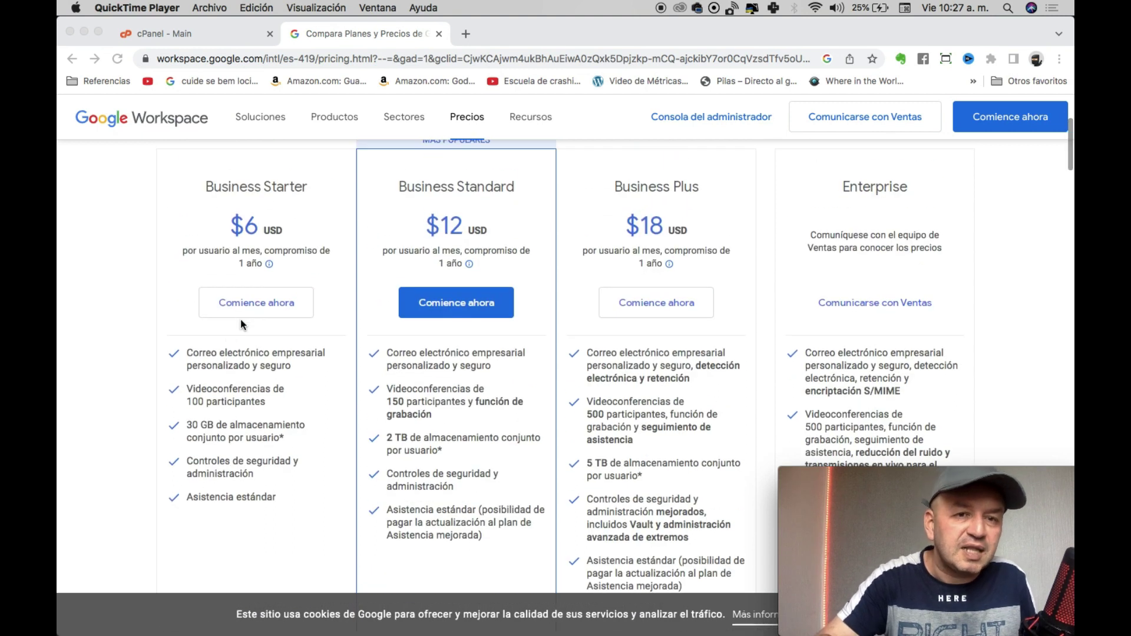
{"action": "left_click", "coordinate": [238, 307]}
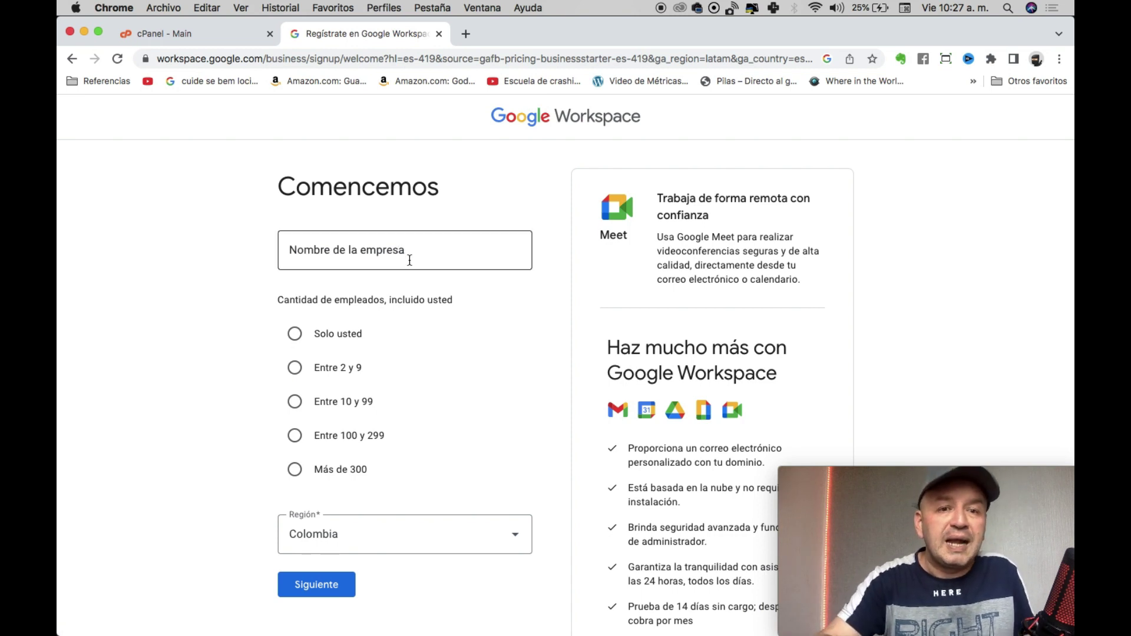
{"action": "left_click", "coordinate": [222, 41]}
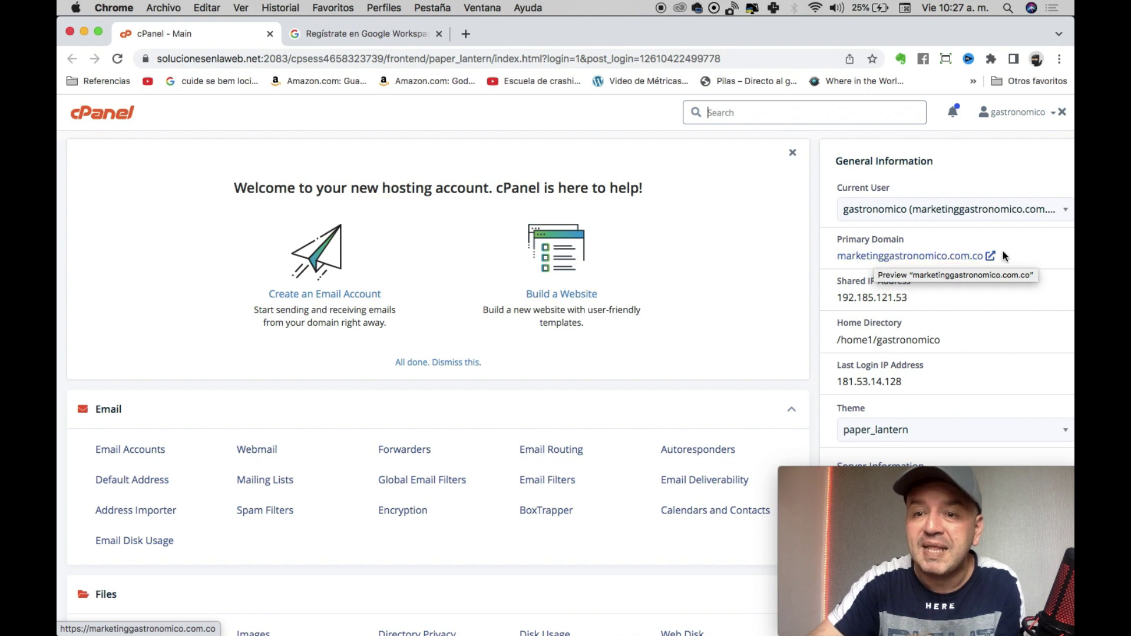
{"action": "left_click", "coordinate": [374, 34]}
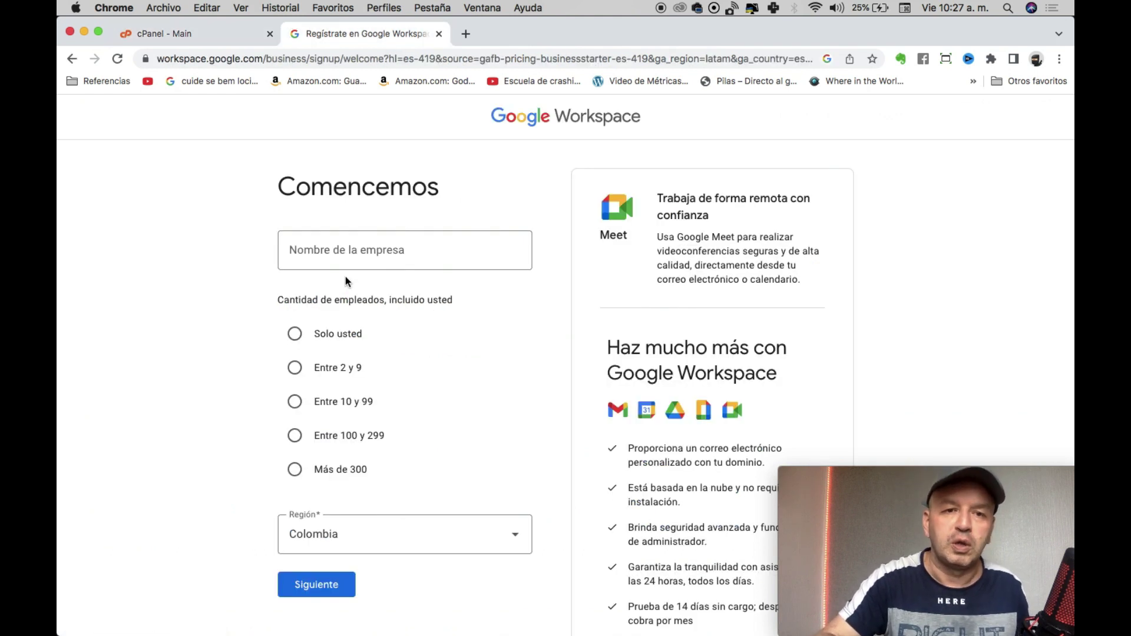
Register the company 'Marketing Gastonómico' with employee count Solo usted in Colombia.
{"action": "left_click", "coordinate": [339, 249]}
{"action": "type", "text": "Marketing Gaston"}
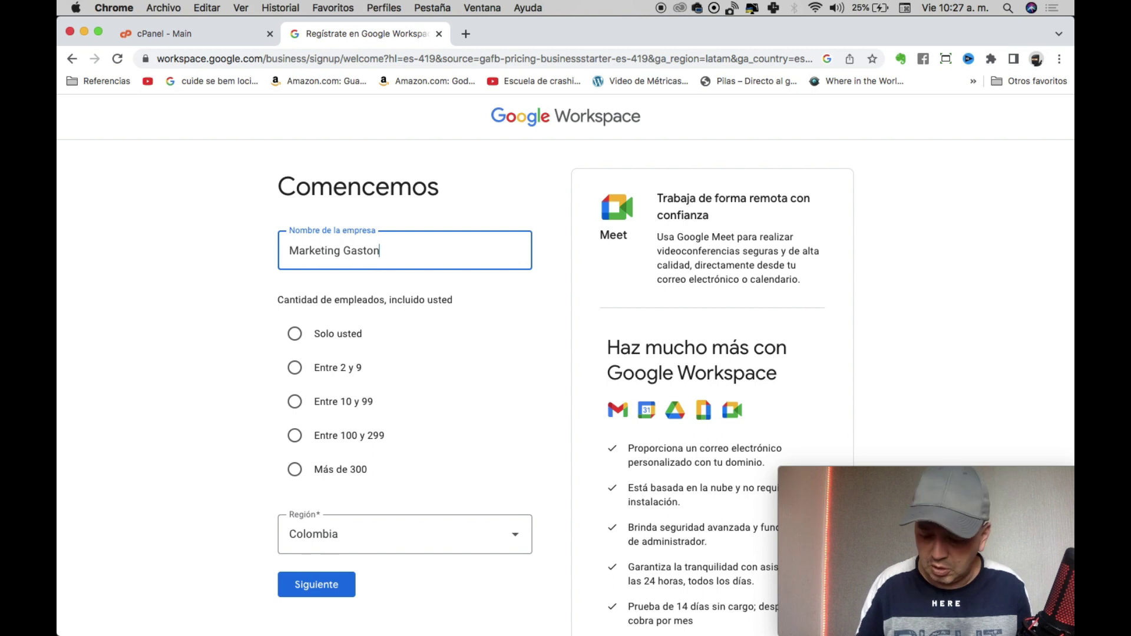
{"action": "type", "text": "ómico"}
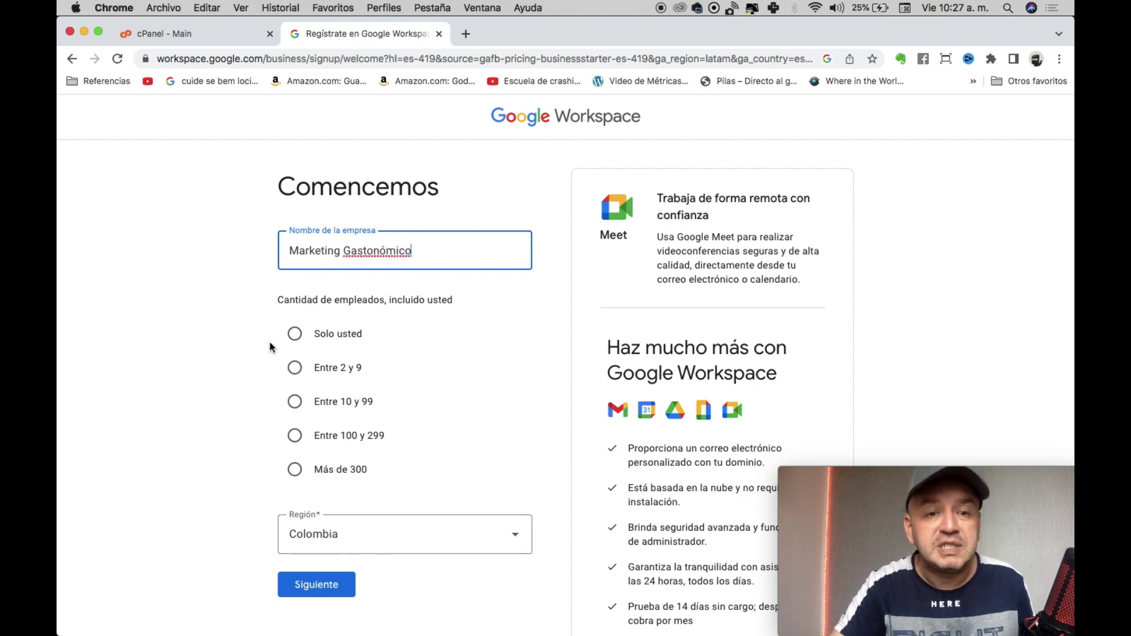
{"action": "left_click", "coordinate": [296, 334]}
{"action": "scroll", "coordinate": [485, 445], "scroll_direction": "down", "scroll_amount": 1}
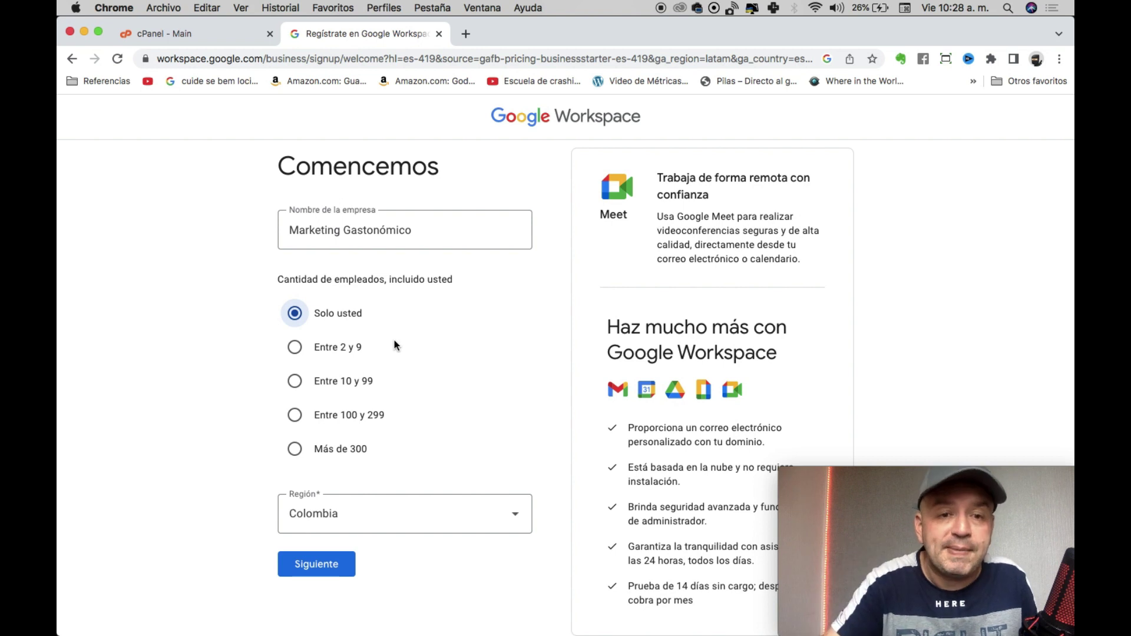
{"action": "left_click", "coordinate": [321, 557]}
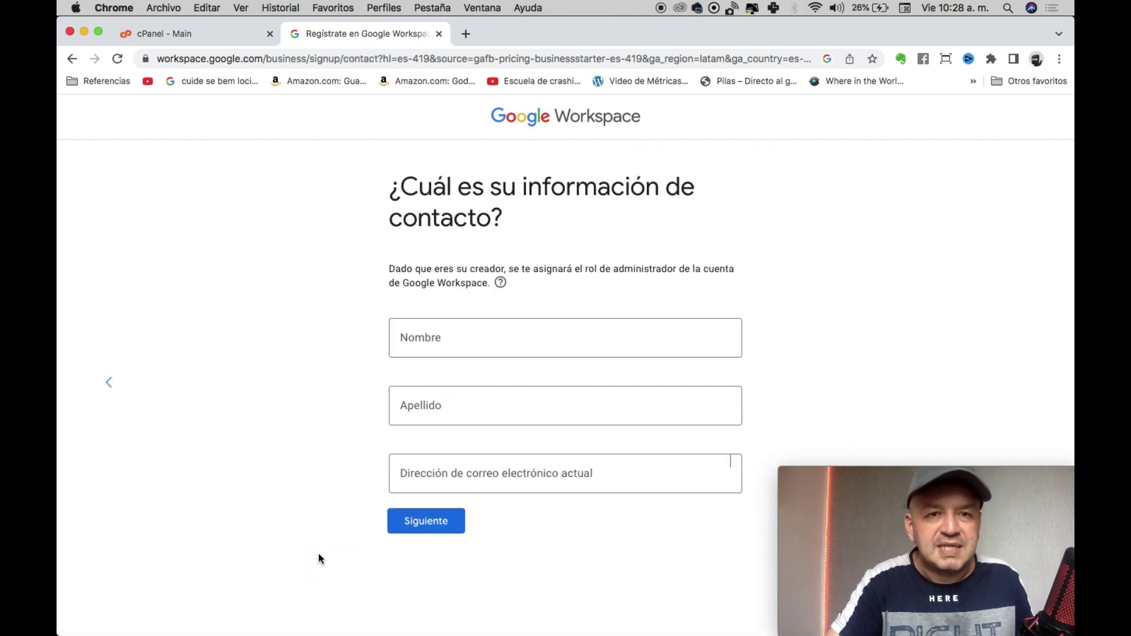
Submit the administrator's name via autofill and current e-mail, then indicate an existing domain.
{"action": "left_click", "coordinate": [442, 344]}
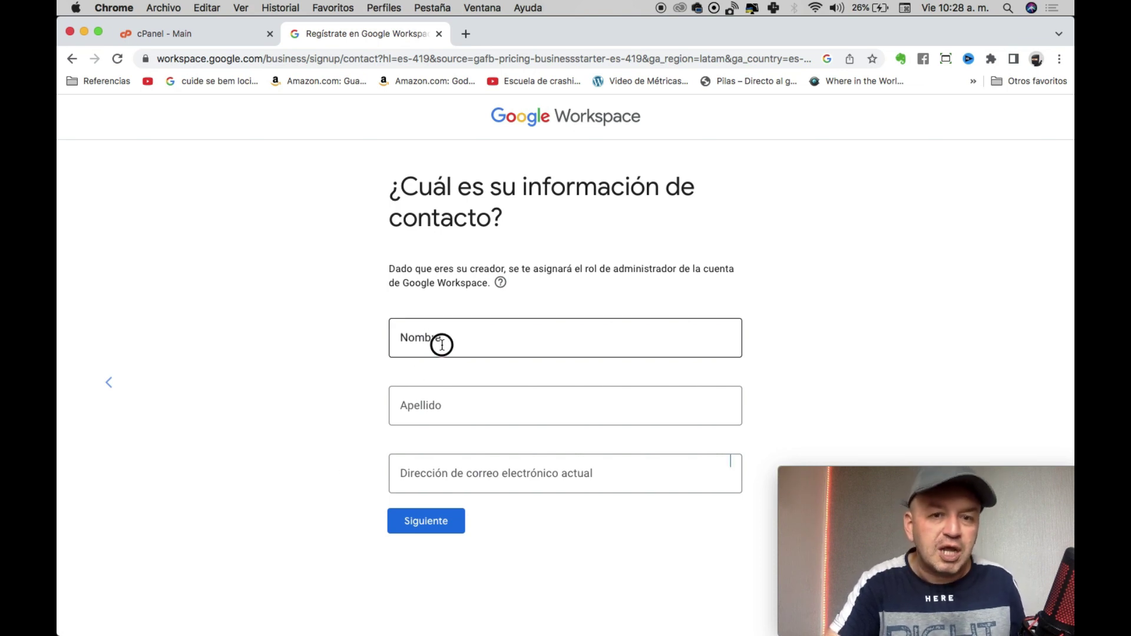
{"action": "type", "text": "Chri"}
{"action": "key", "text": "Down"}
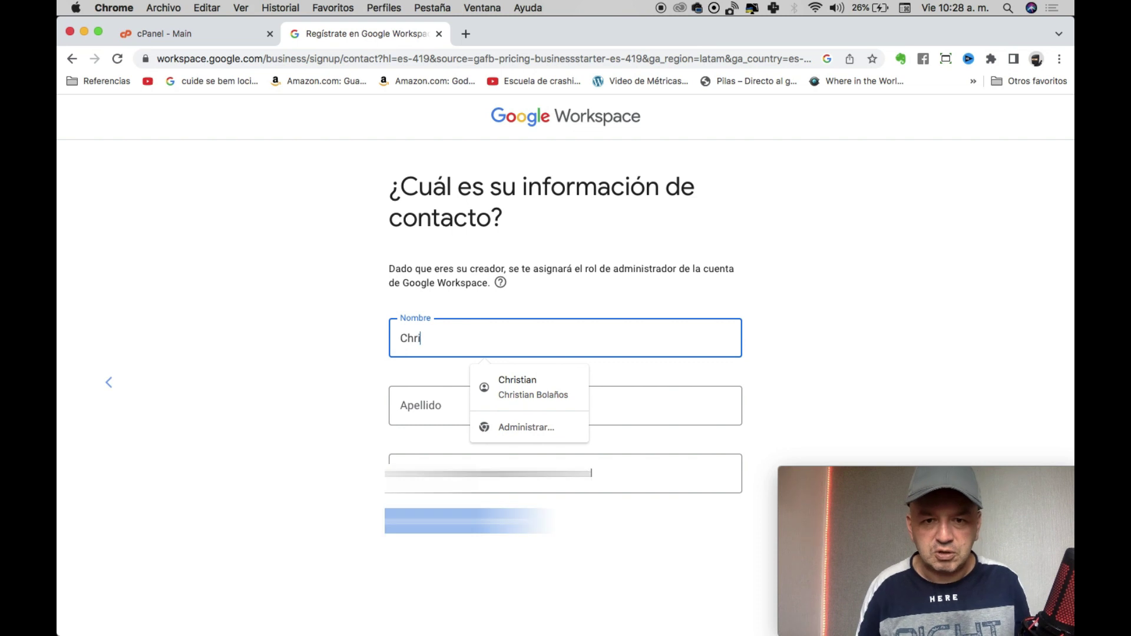
{"action": "key", "text": "Return"}
{"action": "key", "text": "Tab"}
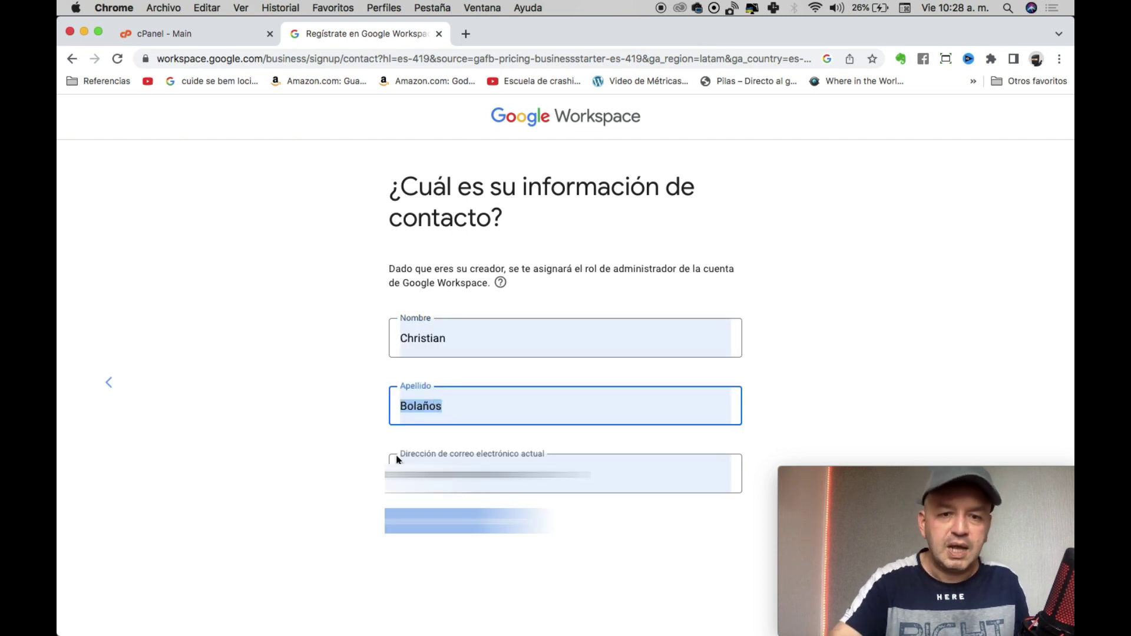
{"action": "key", "text": "Tab"}
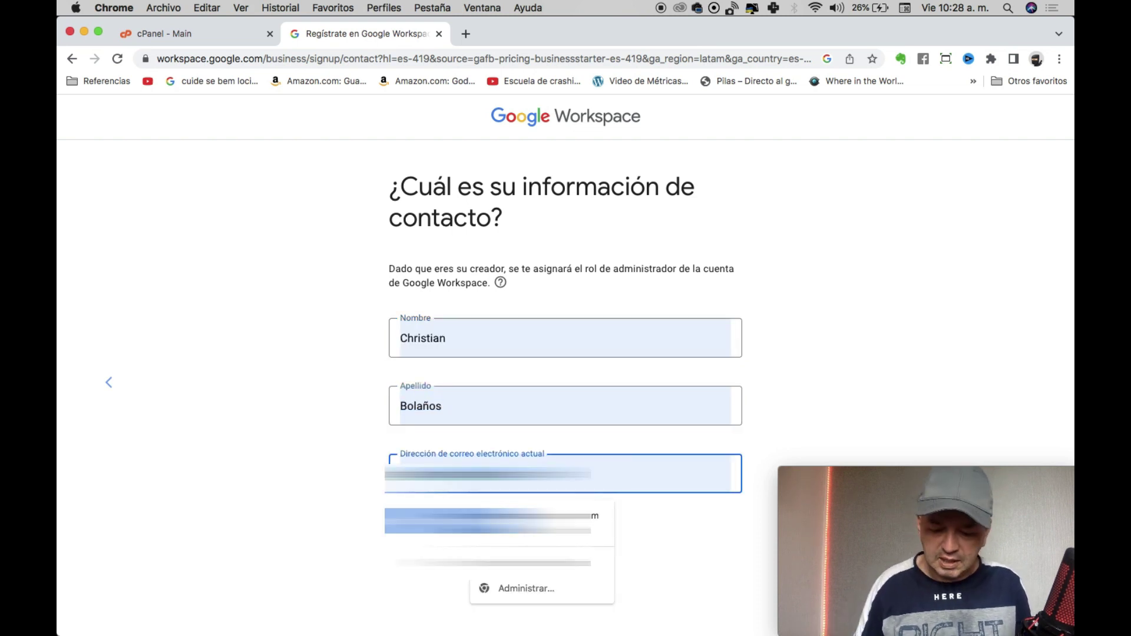
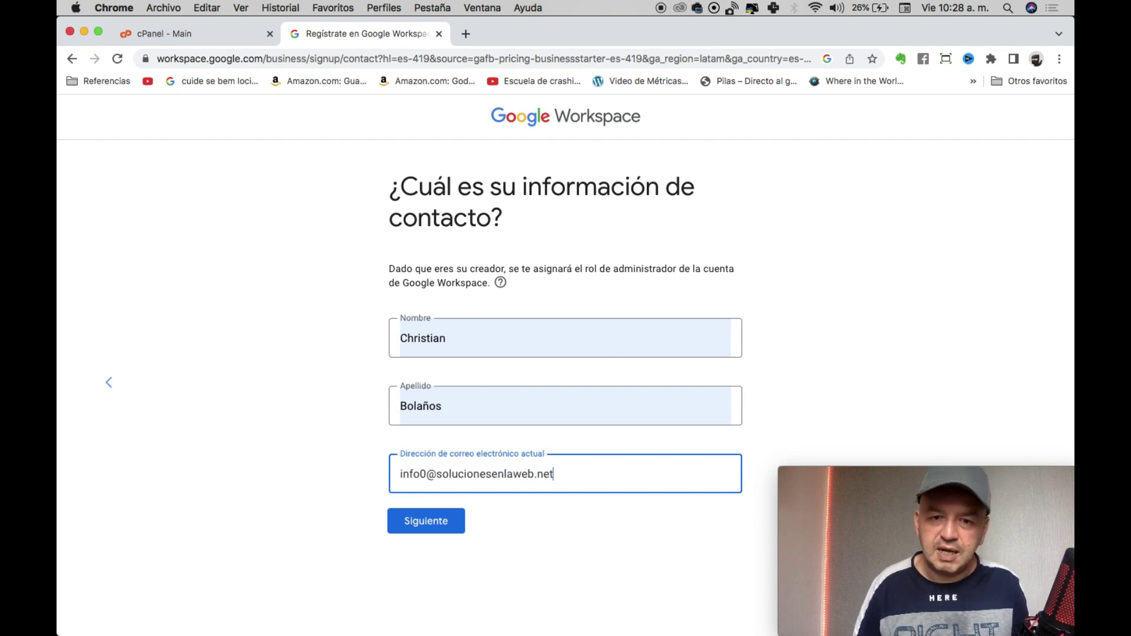
{"action": "key", "text": "Return"}
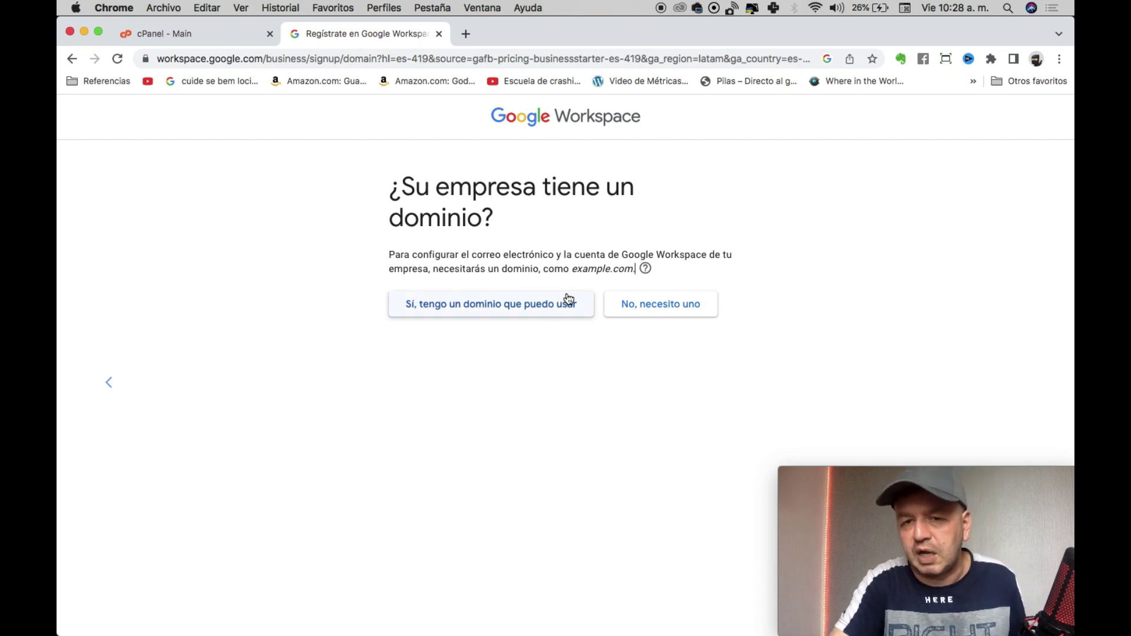
{"action": "left_click", "coordinate": [491, 316]}
Enter and confirm marketinggastronomico.com.co as the company's domain.
{"action": "left_click", "coordinate": [476, 333]}
{"action": "type", "text": "mar"}
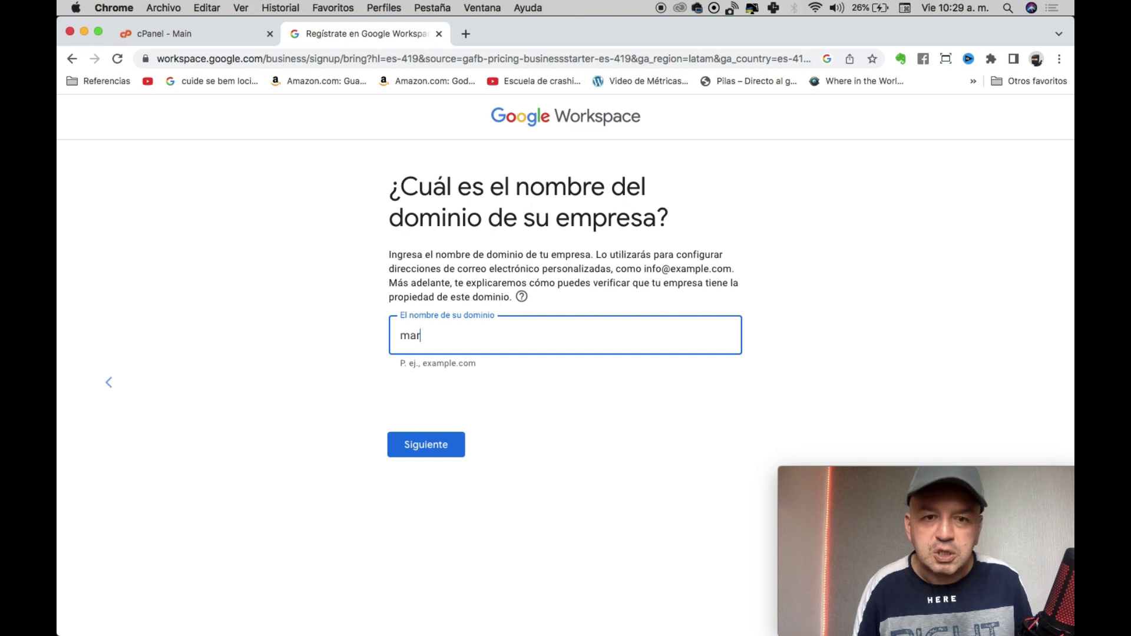
{"action": "type", "text": "ketinggastronoi"}
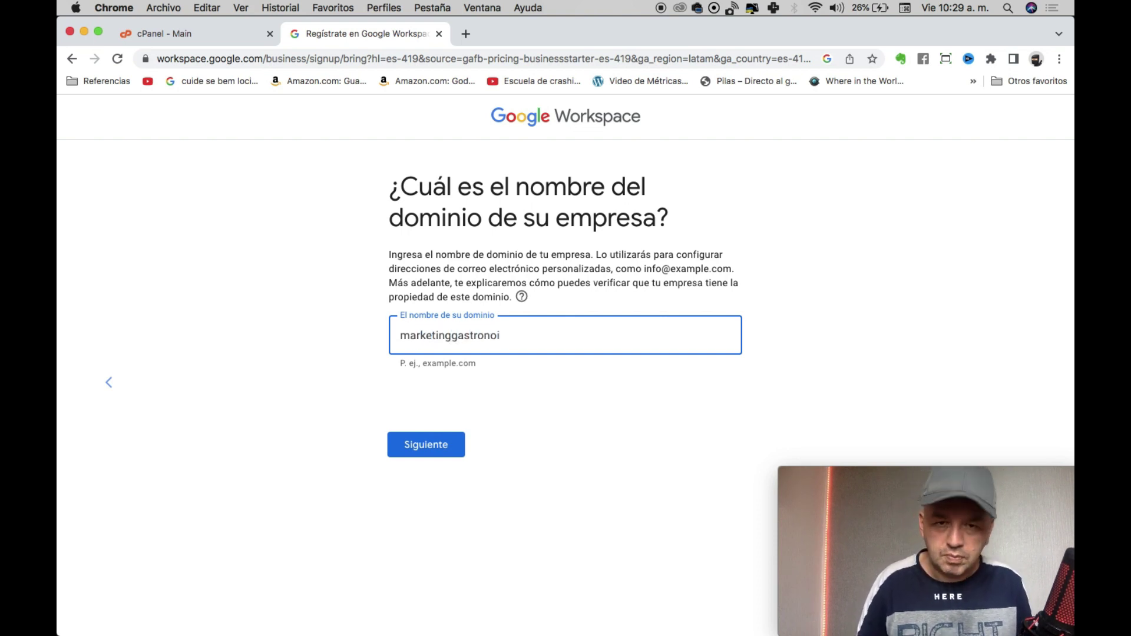
{"action": "type", "text": "mico.com.co"}
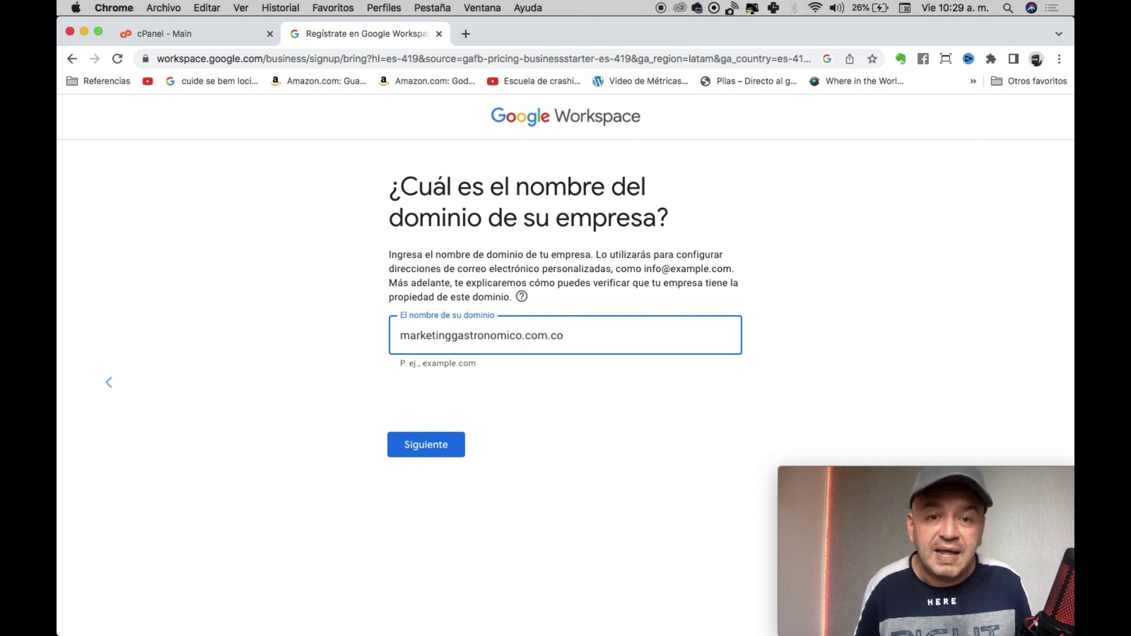
{"action": "key", "text": "Return"}
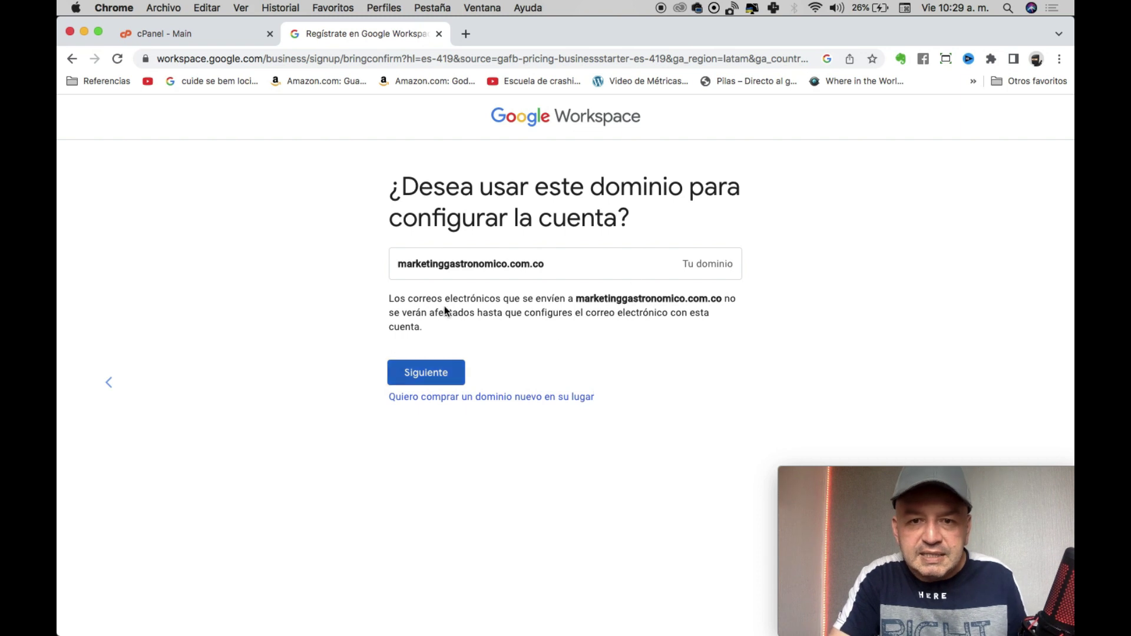
{"action": "left_click", "coordinate": [441, 381]}
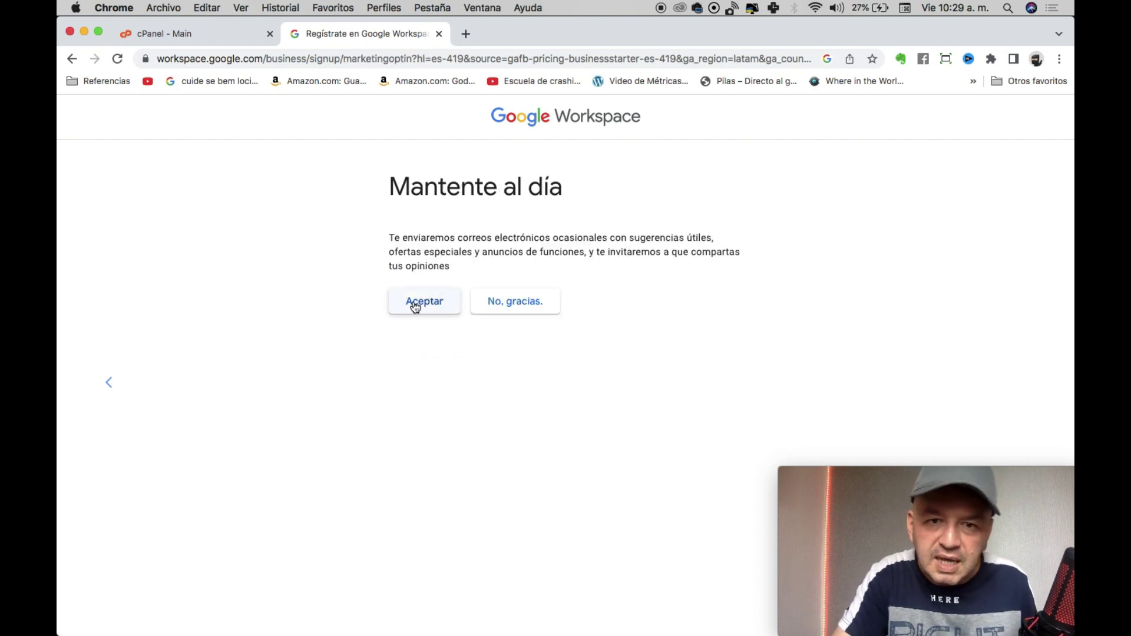
Decline the promotional e-mails and the product news for users.
{"action": "left_click", "coordinate": [520, 300]}
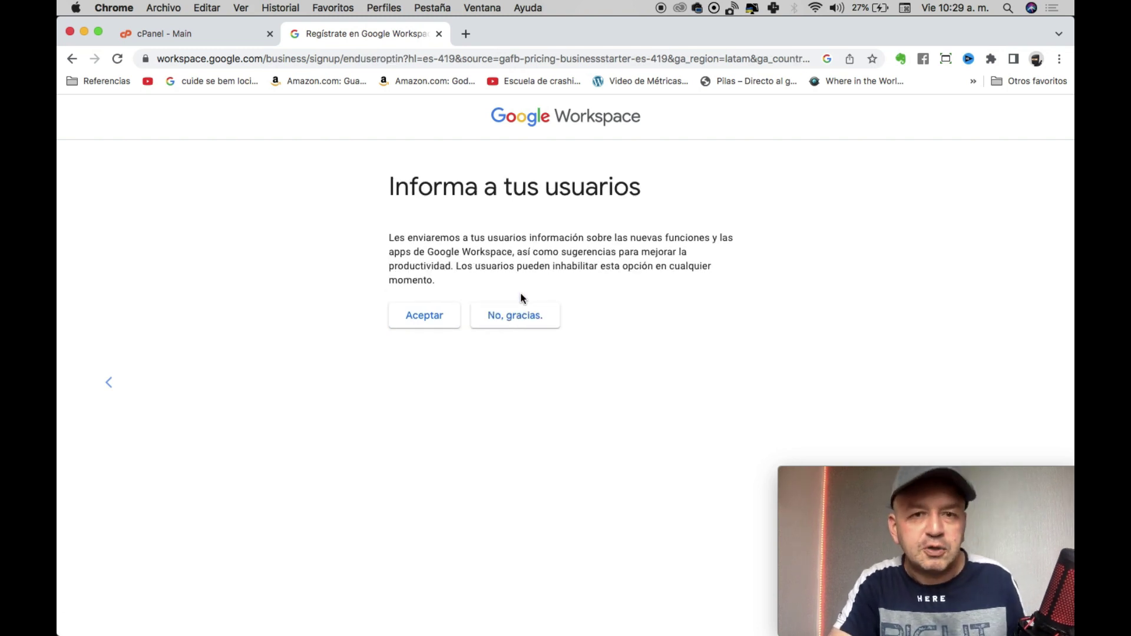
{"action": "left_click", "coordinate": [490, 316]}
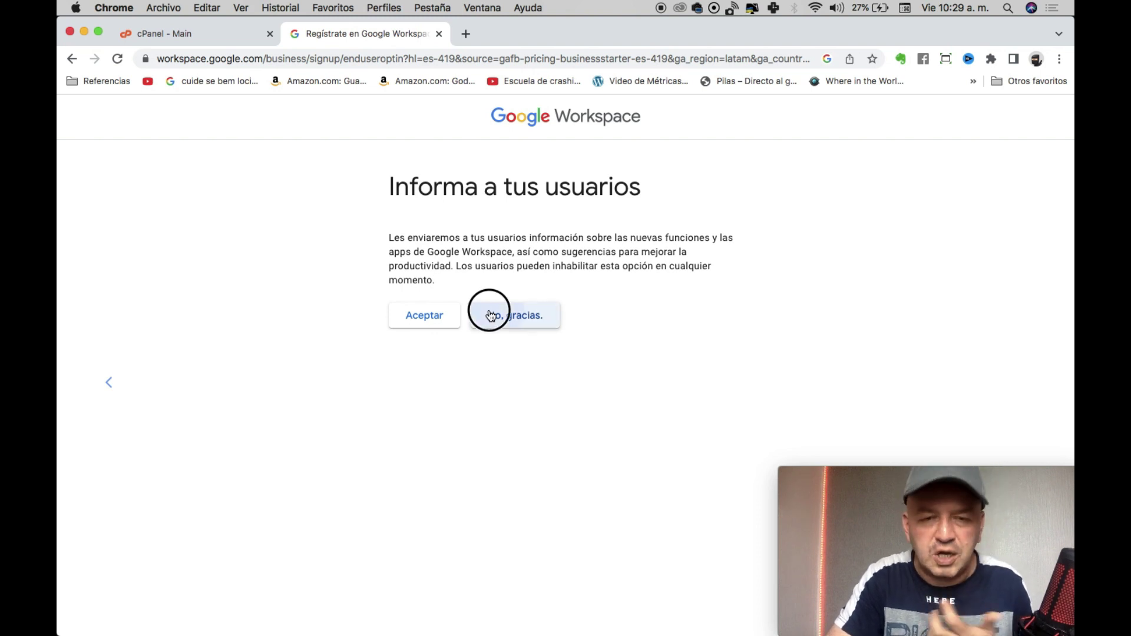
{"action": "left_click", "coordinate": [489, 309]}
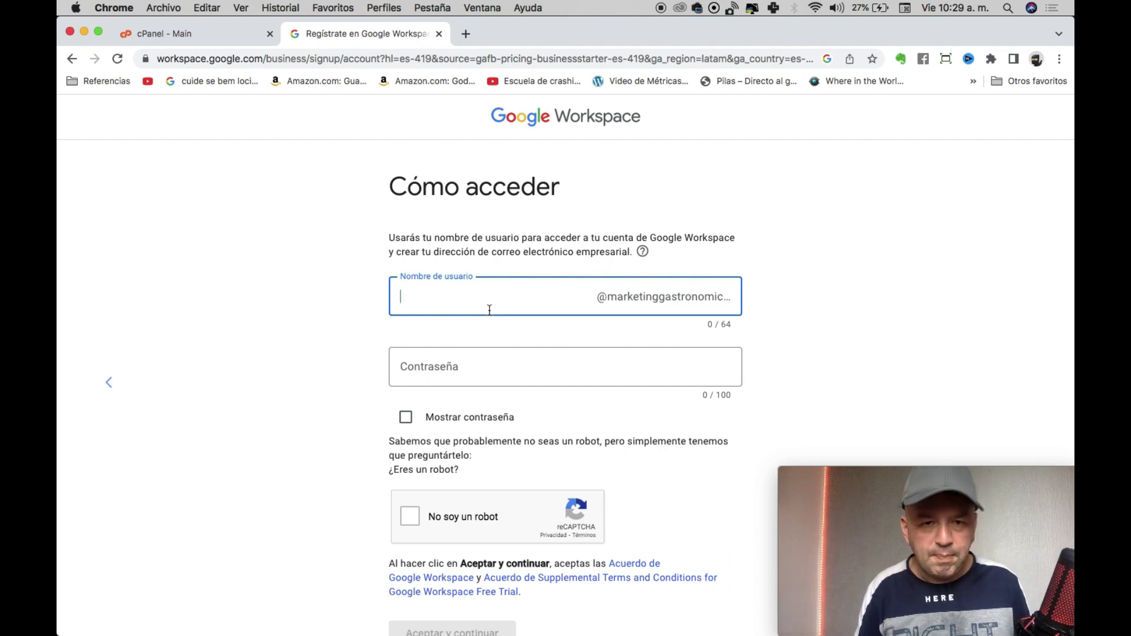
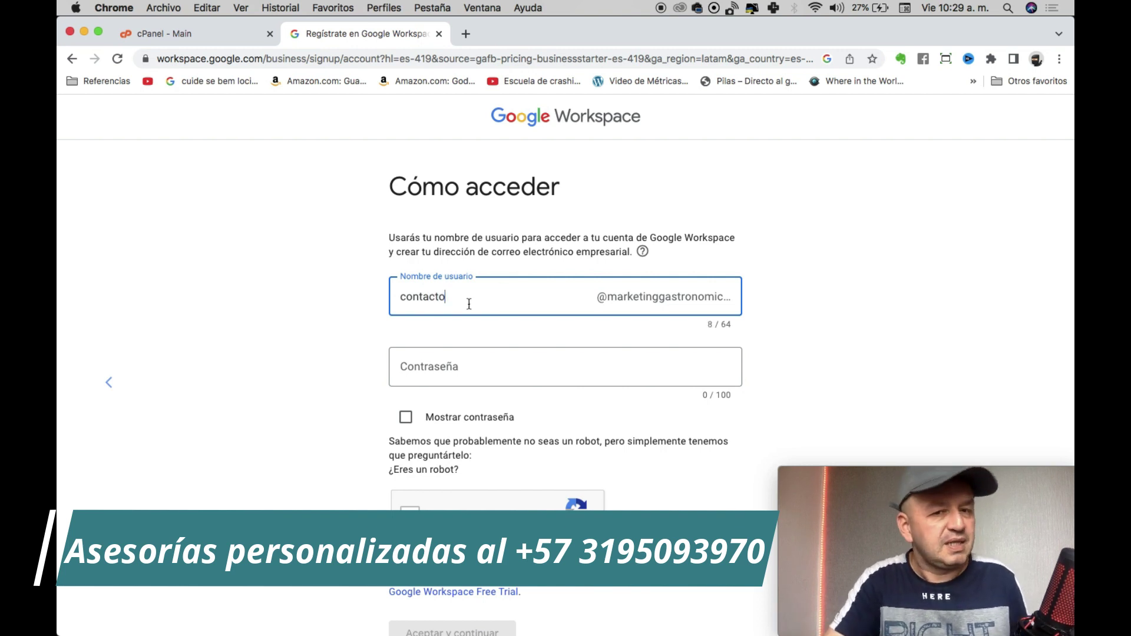
Set the admin username and password, pass the reCAPTCHA, and accept the terms.
{"action": "left_click", "coordinate": [503, 368]}
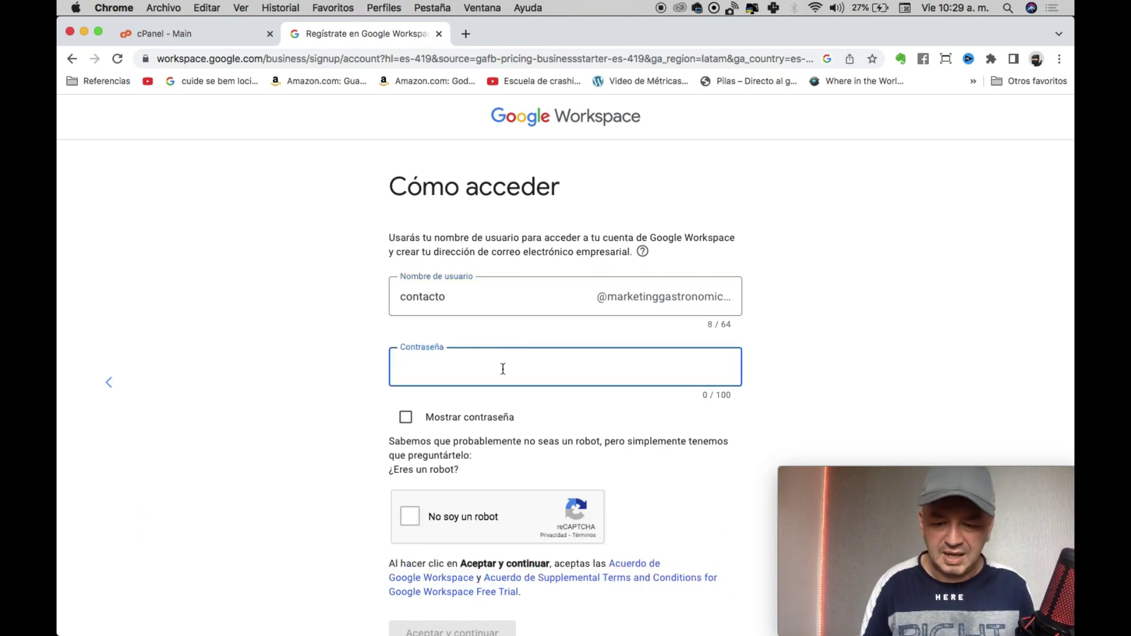
{"action": "type", "text": "M•••••••"}
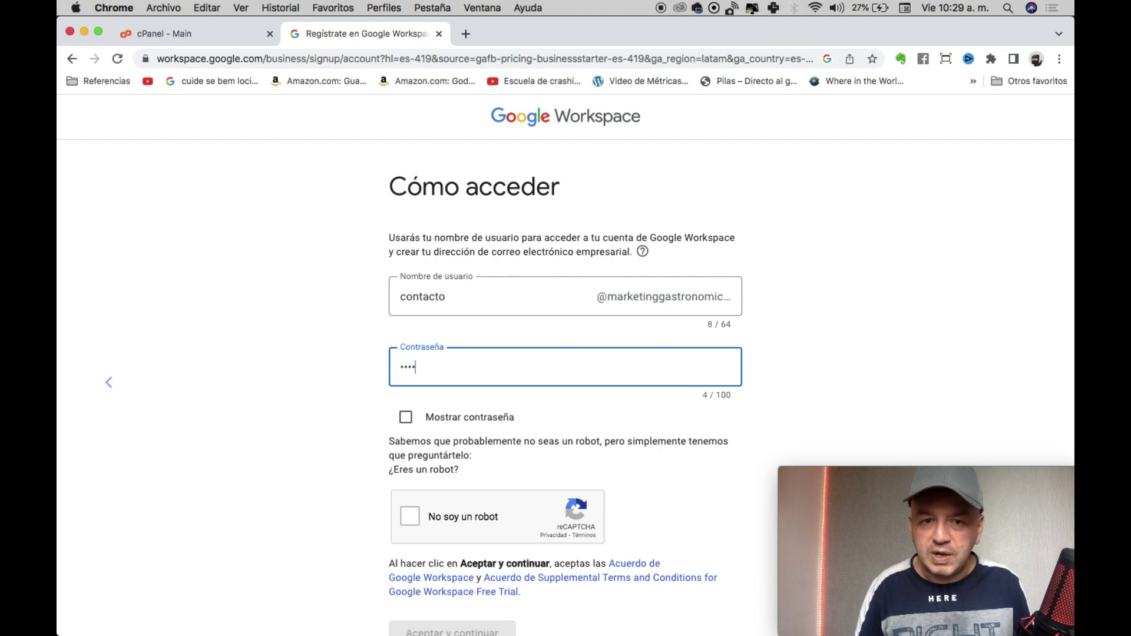
{"action": "type", "text": "•••"}
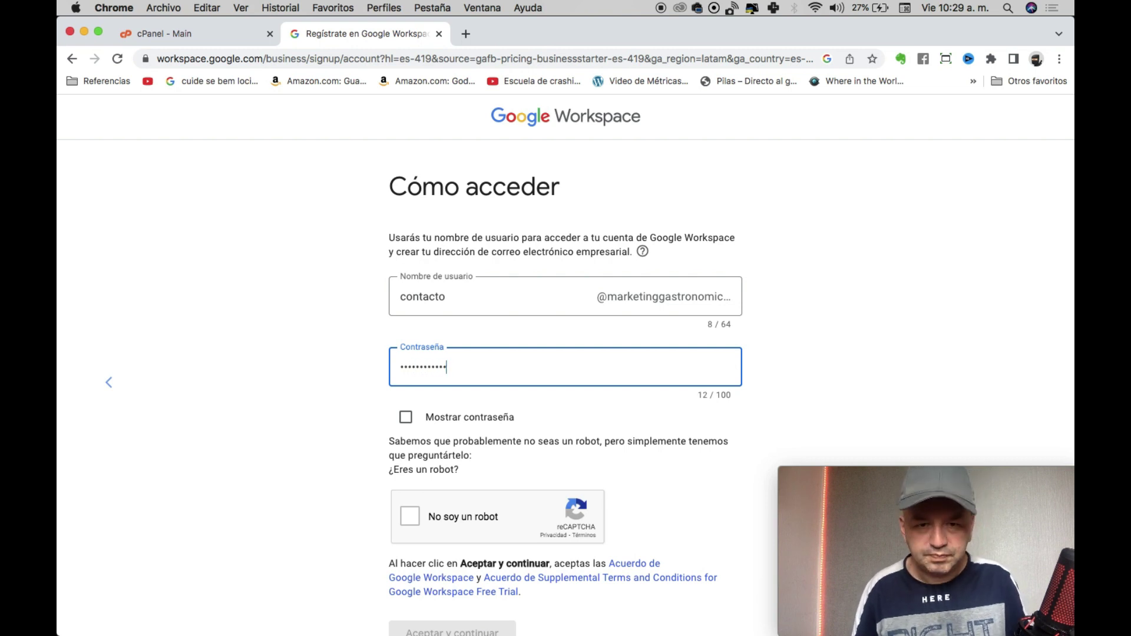
{"action": "left_click", "coordinate": [449, 521]}
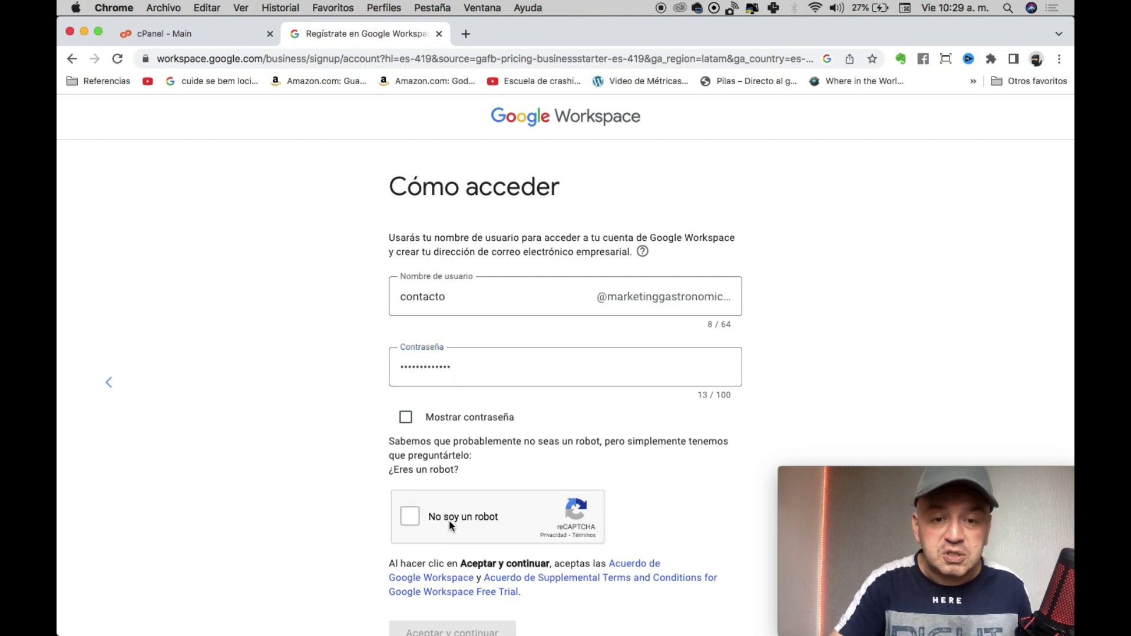
{"action": "scroll", "coordinate": [470, 528], "scroll_direction": "down", "scroll_amount": 2}
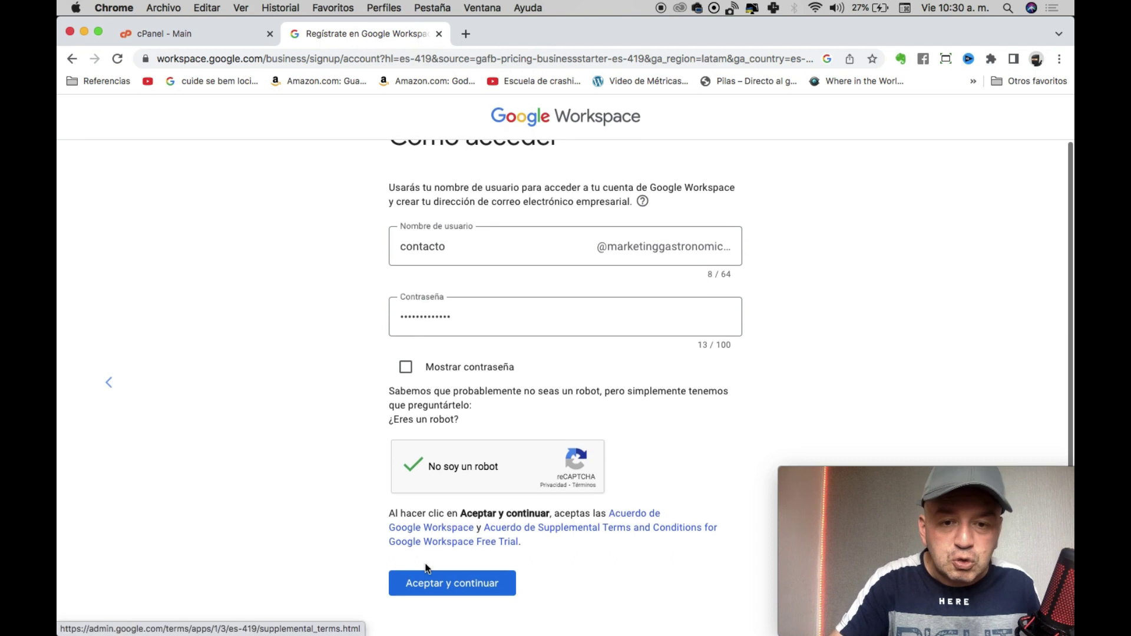
{"action": "left_click", "coordinate": [444, 588]}
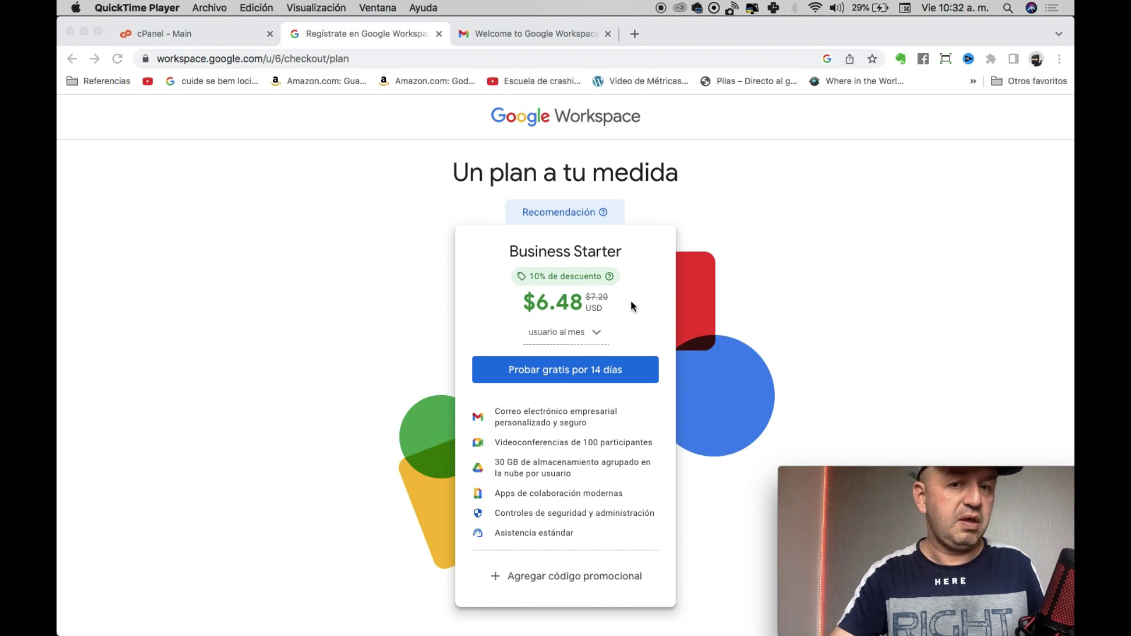
Review the payment plans and choose the 14-day free trial.
{"action": "left_click", "coordinate": [585, 327]}
{"action": "left_click", "coordinate": [587, 333]}
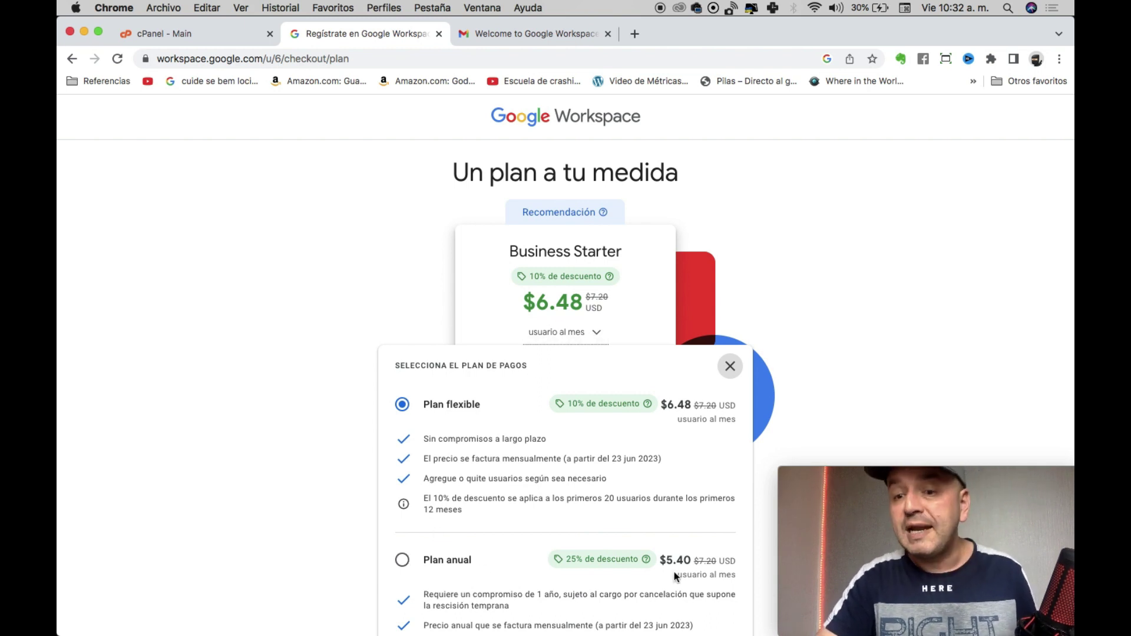
{"action": "left_click", "coordinate": [728, 367]}
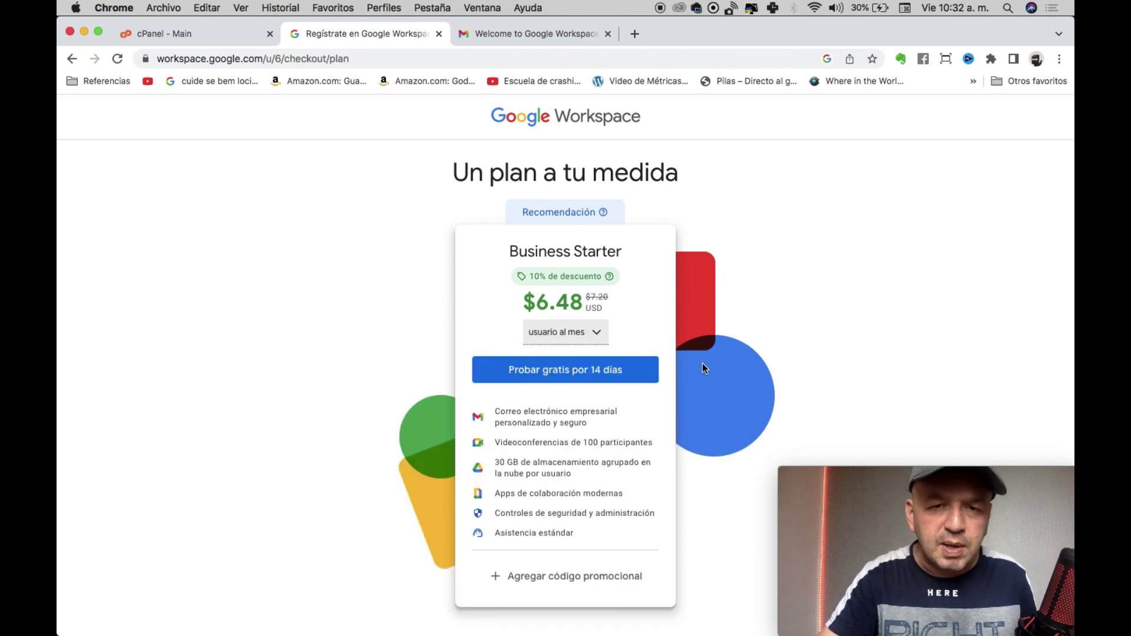
{"action": "left_click", "coordinate": [521, 361]}
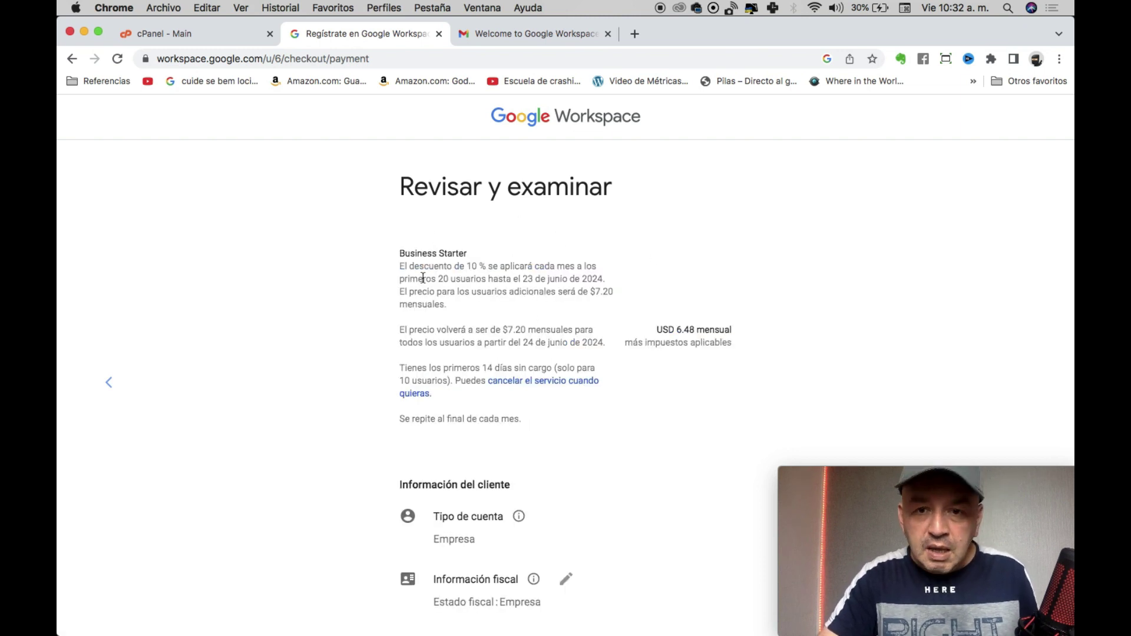
Enter the company's street address in Línea 1 using the suggested match.
{"action": "scroll", "coordinate": [510, 379], "scroll_direction": "down", "scroll_amount": 2}
{"action": "scroll", "coordinate": [509, 378], "scroll_direction": "down", "scroll_amount": 4}
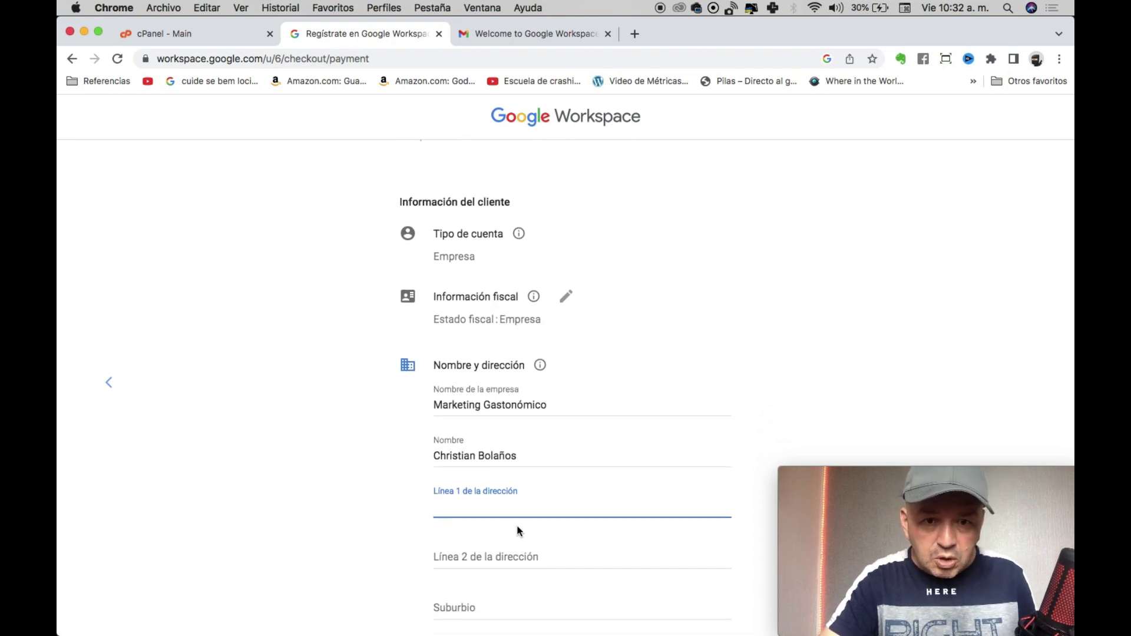
{"action": "scroll", "coordinate": [504, 506], "scroll_direction": "down", "scroll_amount": 3}
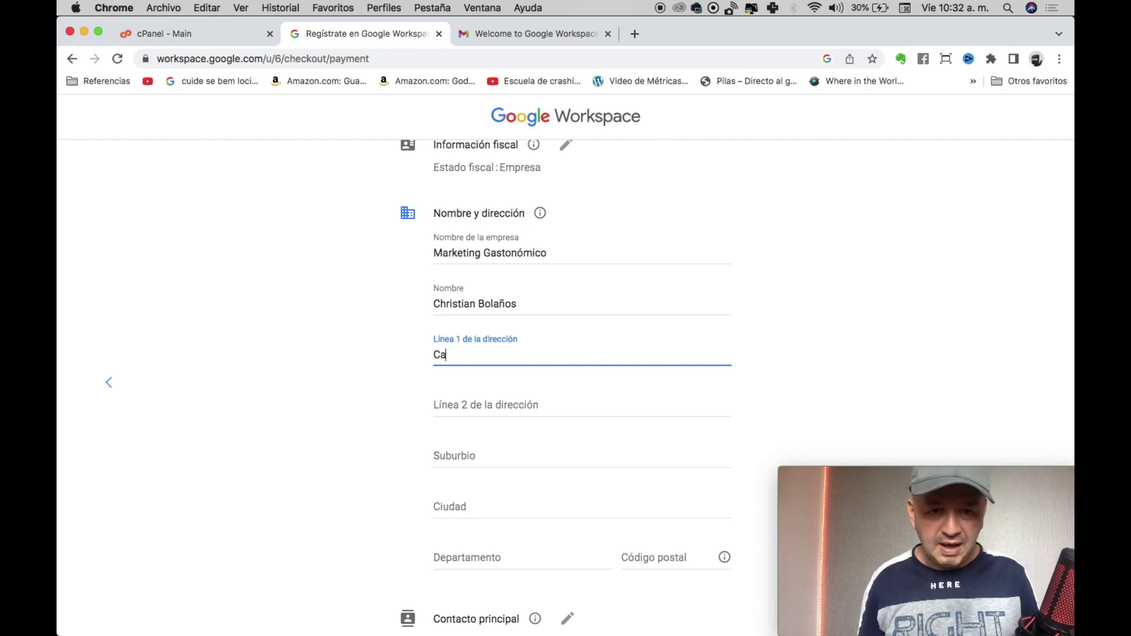
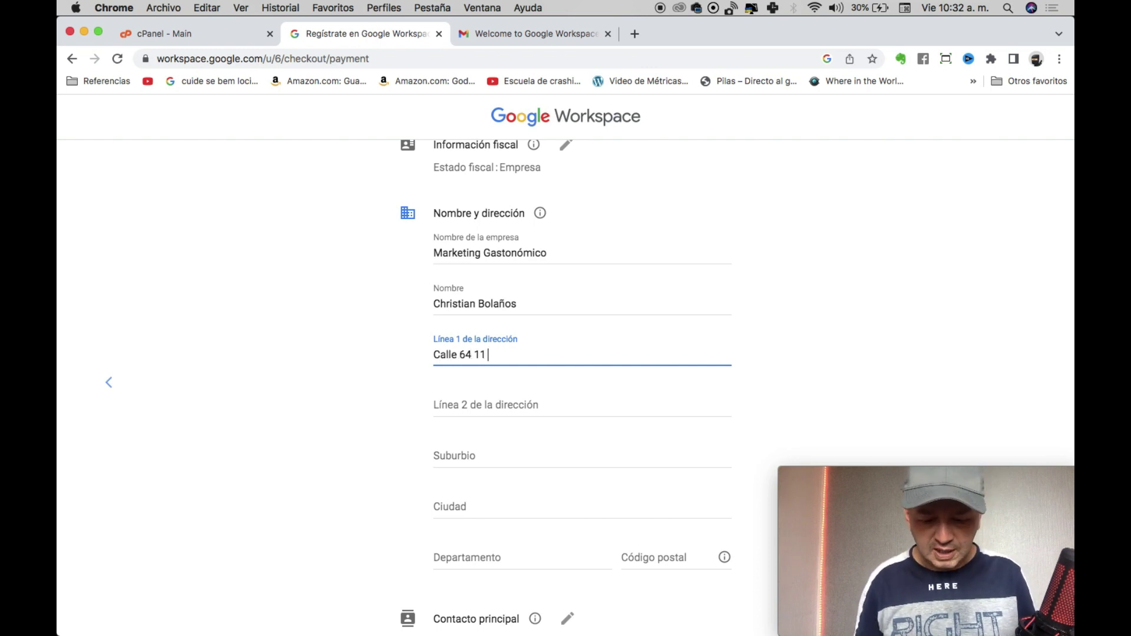
{"action": "key", "text": "Down"}
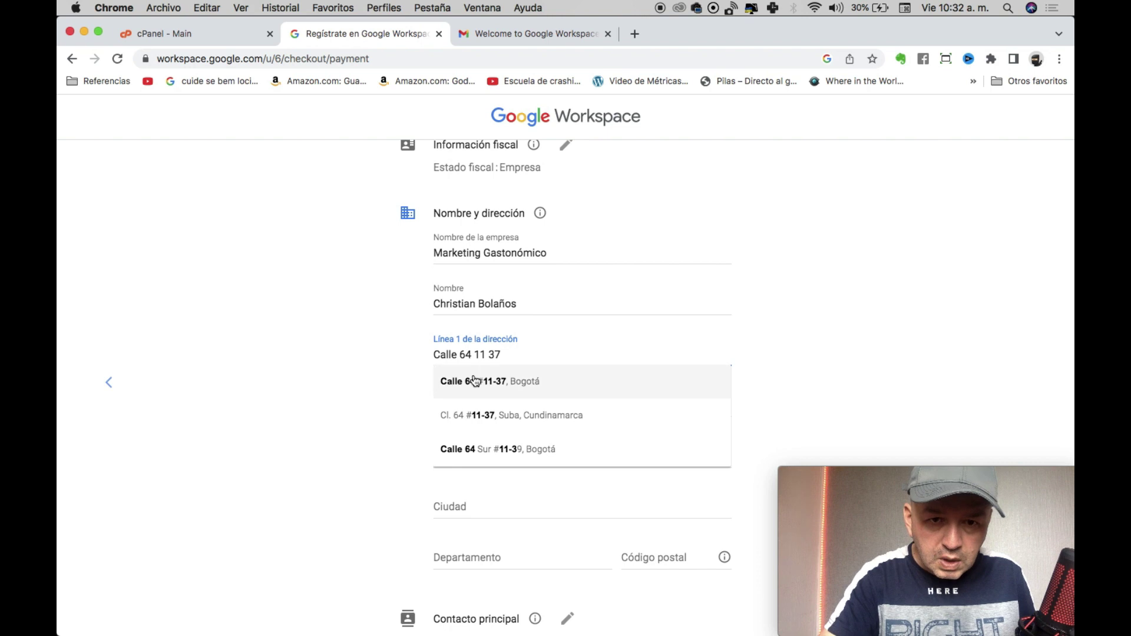
{"action": "key", "text": "Return"}
Fill in the Suburbio and Ciudad fields and reveal the card detail fields.
{"action": "left_click", "coordinate": [465, 449]}
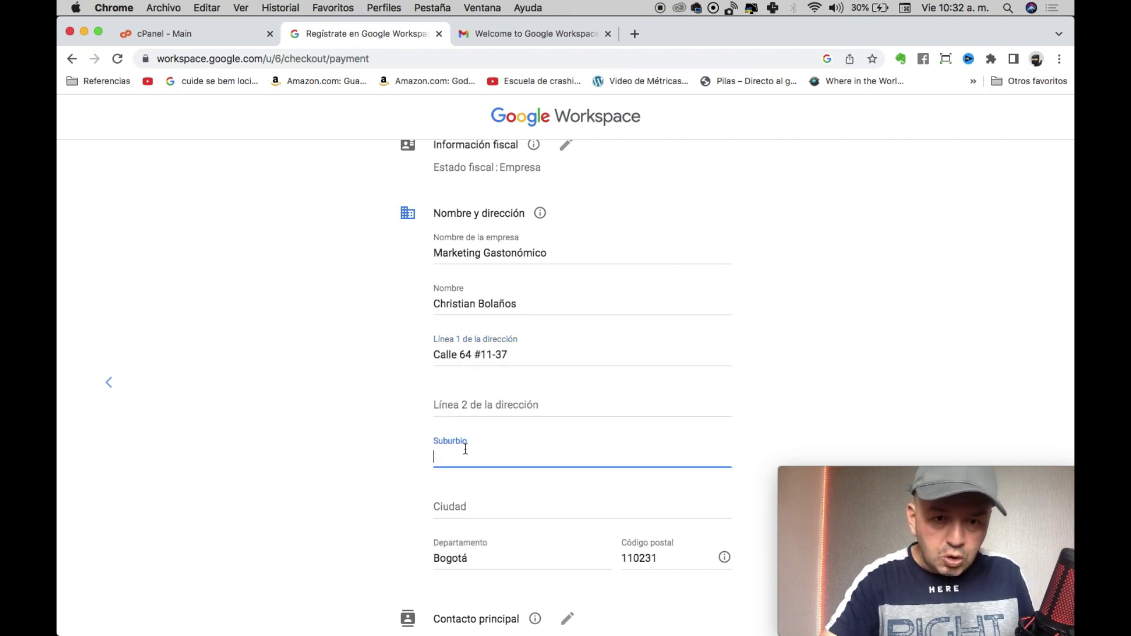
{"action": "type", "text": "Chapinero"}
{"action": "left_click", "coordinate": [490, 513]}
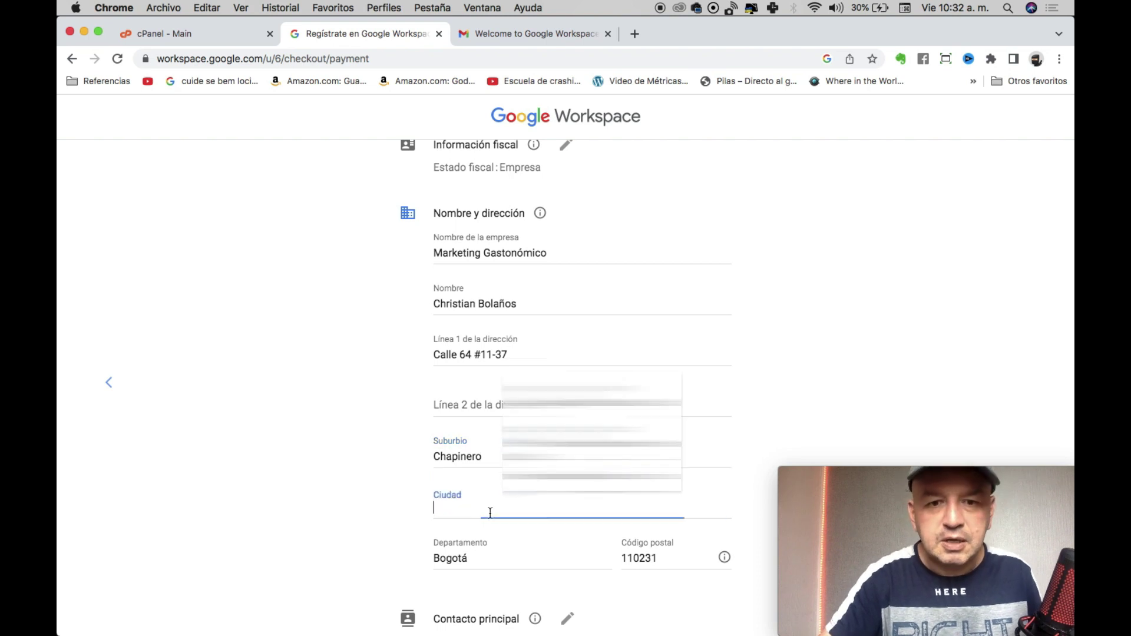
{"action": "type", "text": "Bogota"}
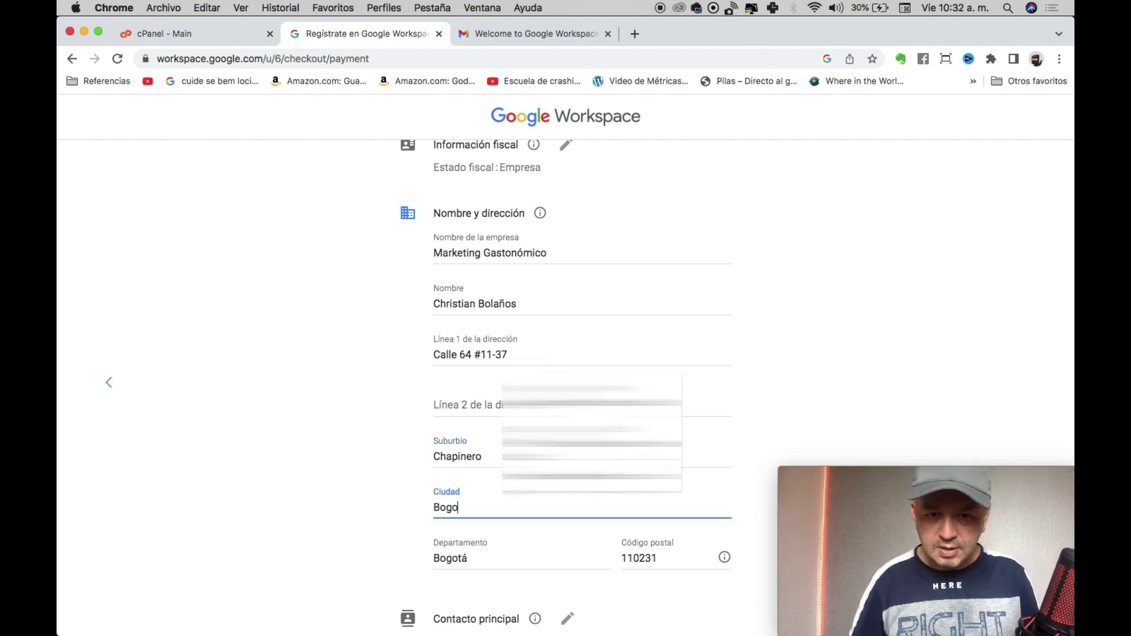
{"action": "scroll", "coordinate": [384, 510], "scroll_direction": "down", "scroll_amount": 1}
{"action": "scroll", "coordinate": [370, 352], "scroll_direction": "down", "scroll_amount": 5}
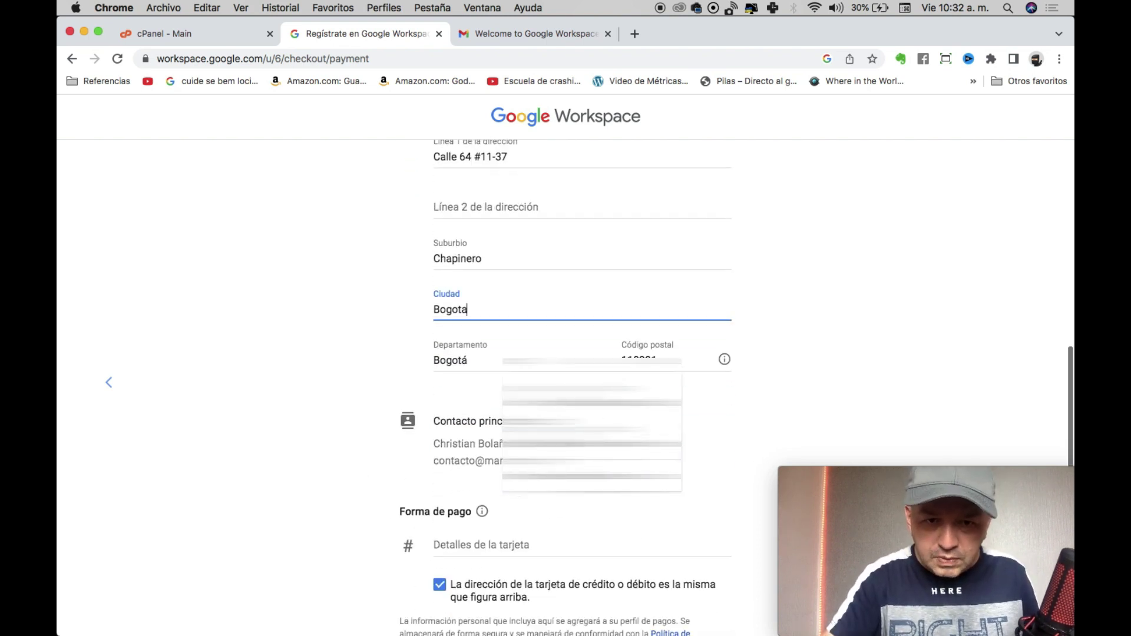
{"action": "left_click", "coordinate": [370, 353]}
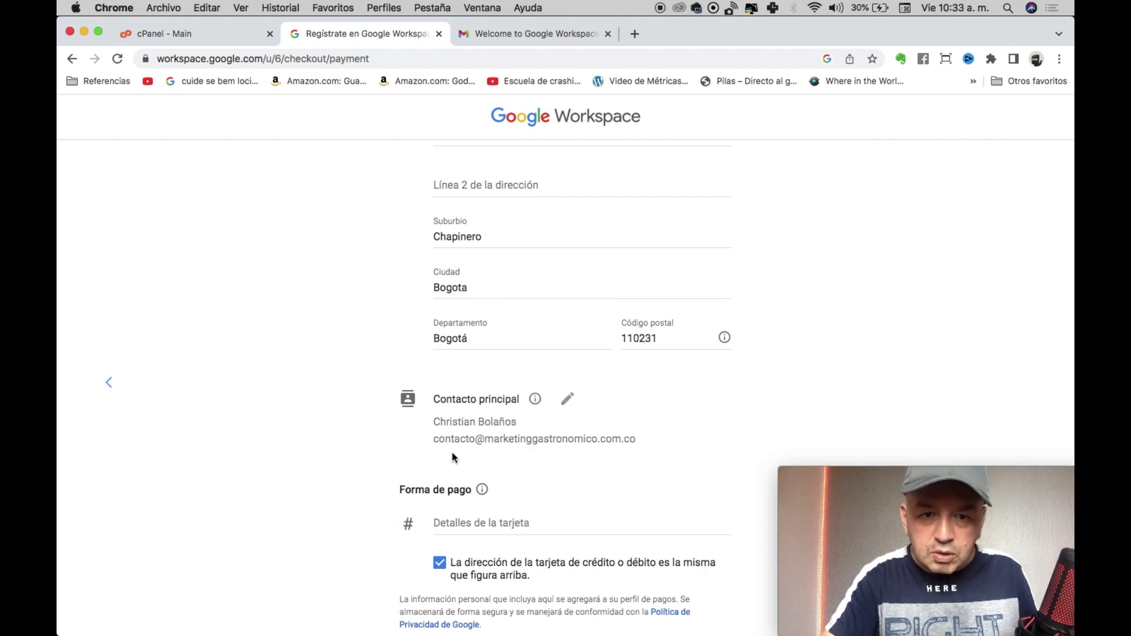
{"action": "scroll", "coordinate": [452, 454], "scroll_direction": "down", "scroll_amount": 4}
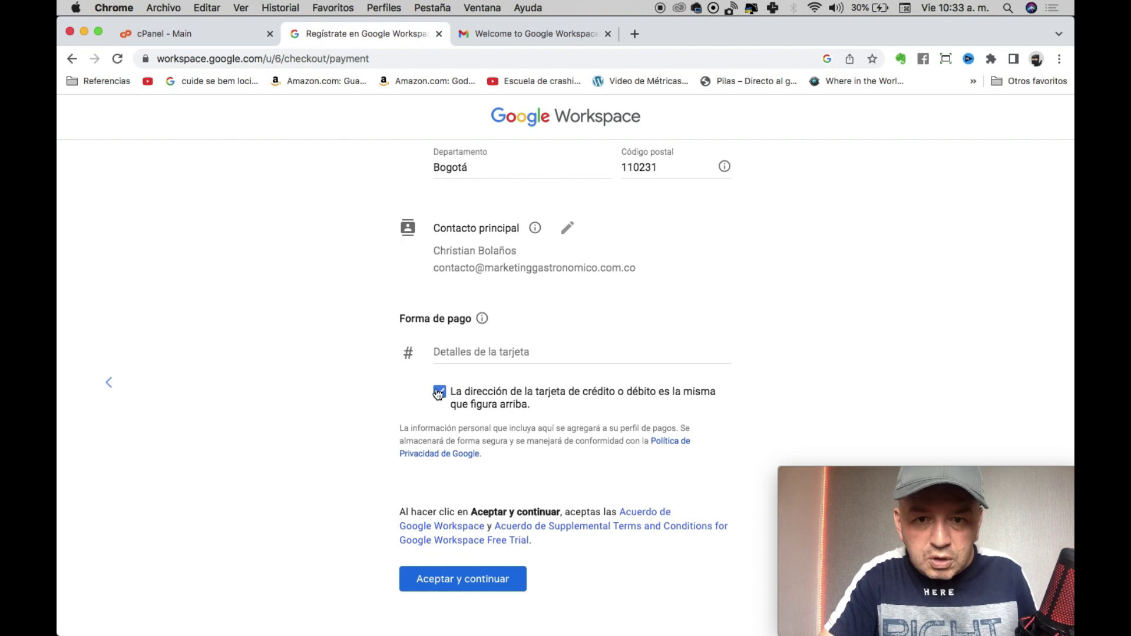
{"action": "left_click", "coordinate": [487, 356]}
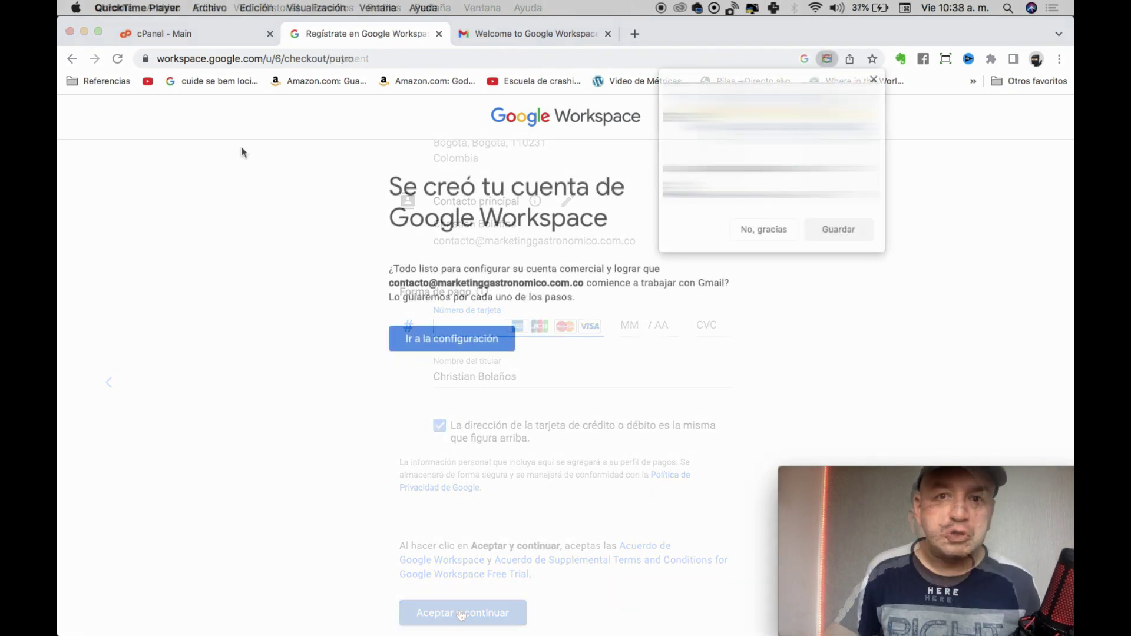
Decline Chrome's offer to save the password and proceed to account setup.
{"action": "left_click", "coordinate": [242, 147]}
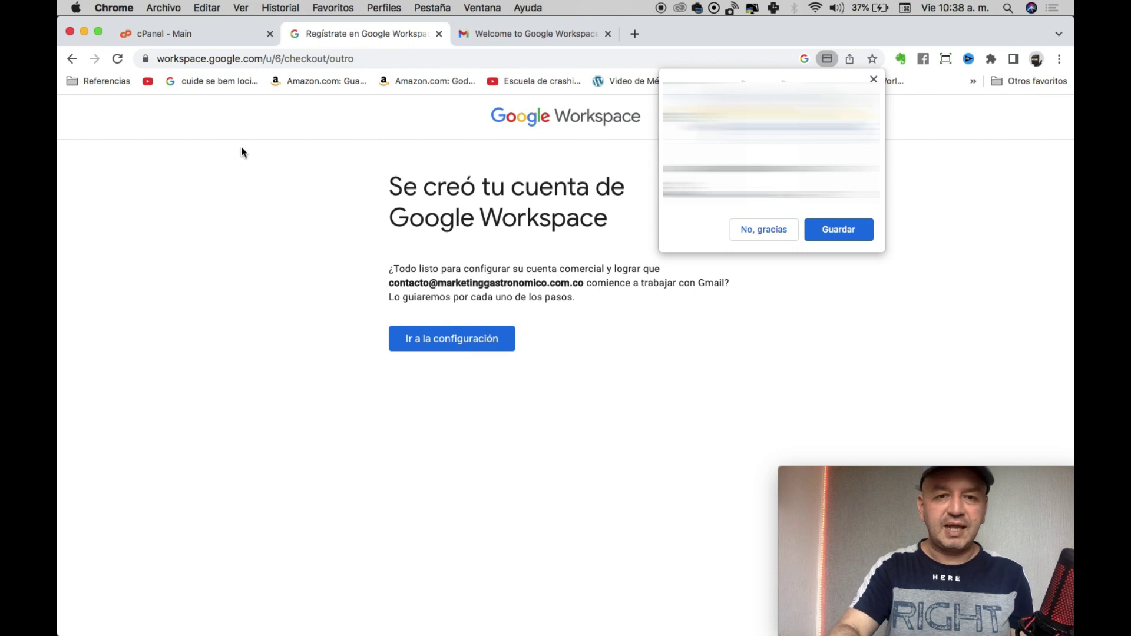
{"action": "left_click", "coordinate": [760, 231]}
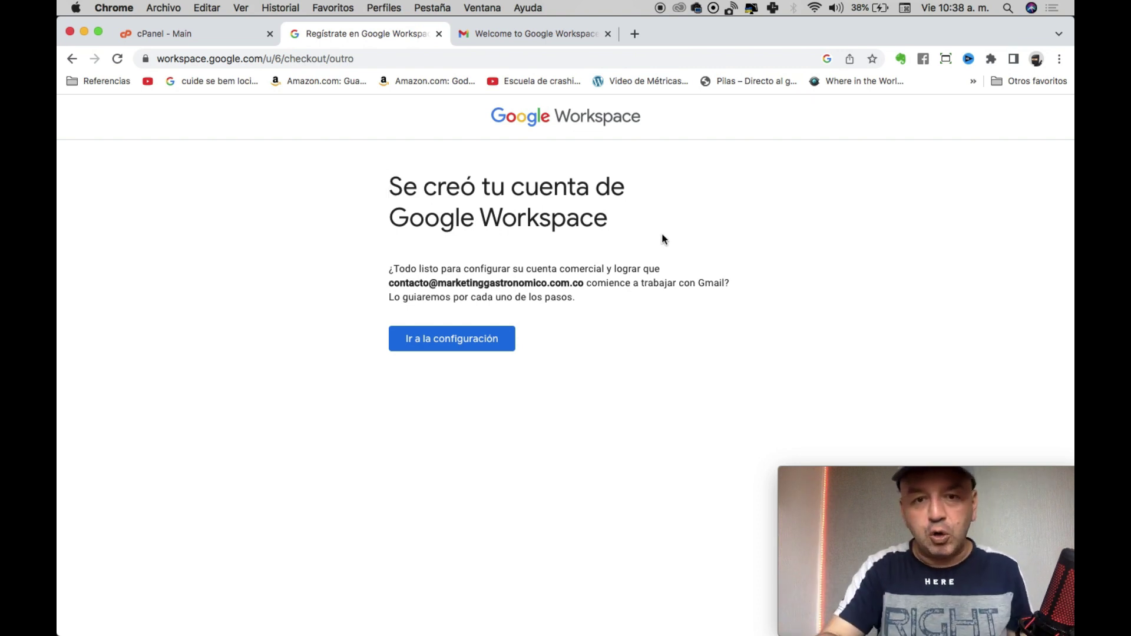
{"action": "left_click", "coordinate": [423, 343]}
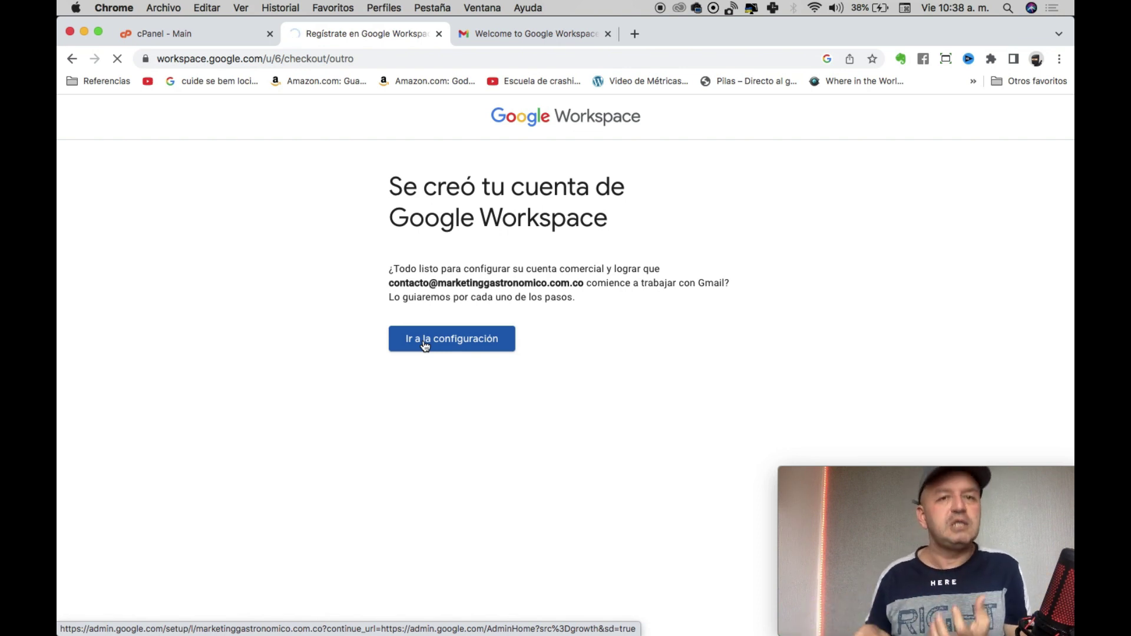
Check the welcome e-mail, accept the new account terms and begin Admin console setup.
{"action": "left_click", "coordinate": [504, 31]}
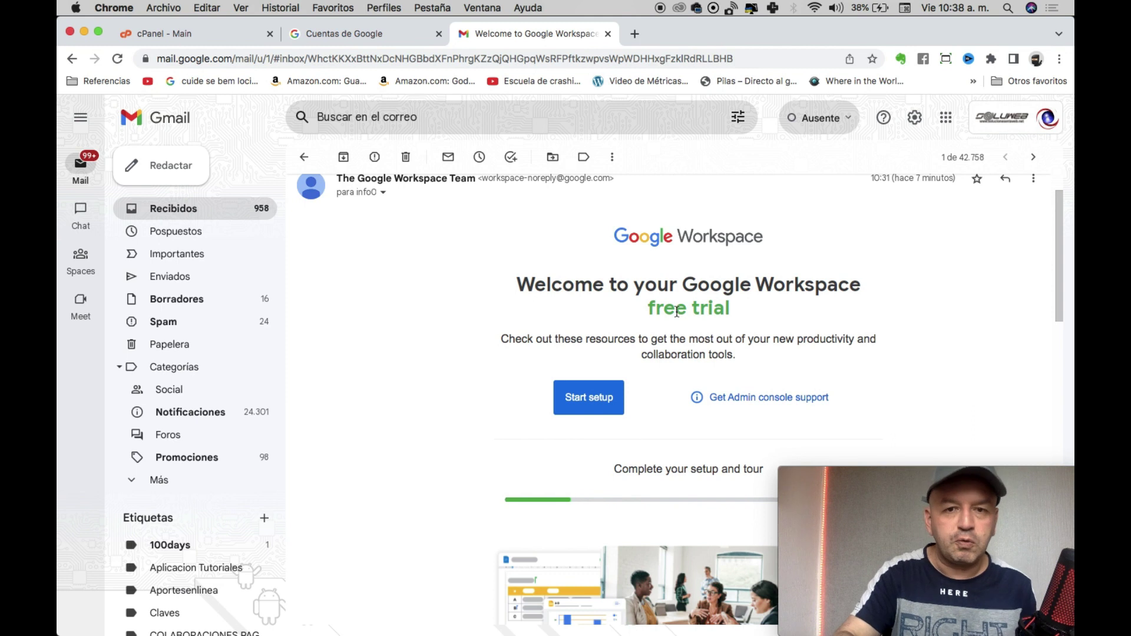
{"action": "scroll", "coordinate": [654, 292], "scroll_direction": "down", "scroll_amount": 3}
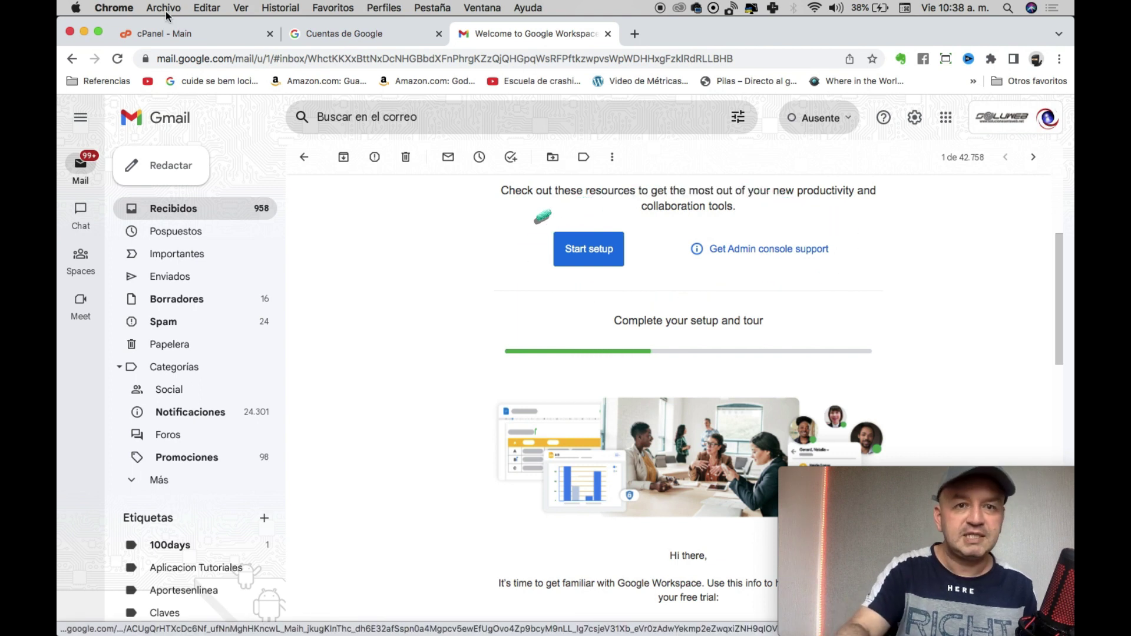
{"action": "left_click", "coordinate": [338, 37]}
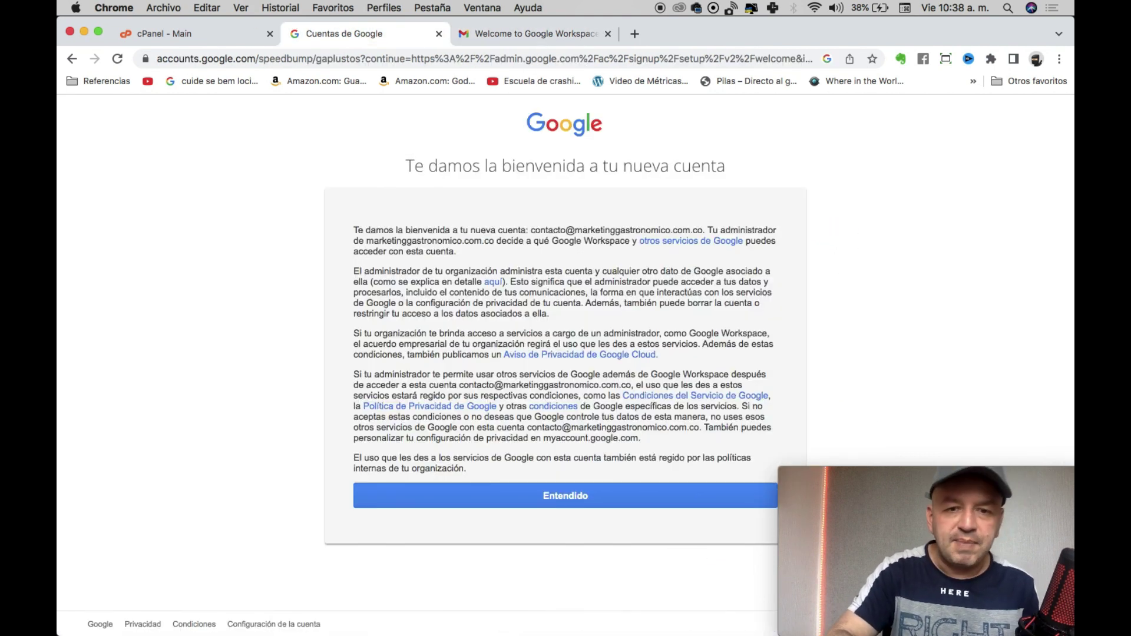
{"action": "left_click", "coordinate": [588, 490]}
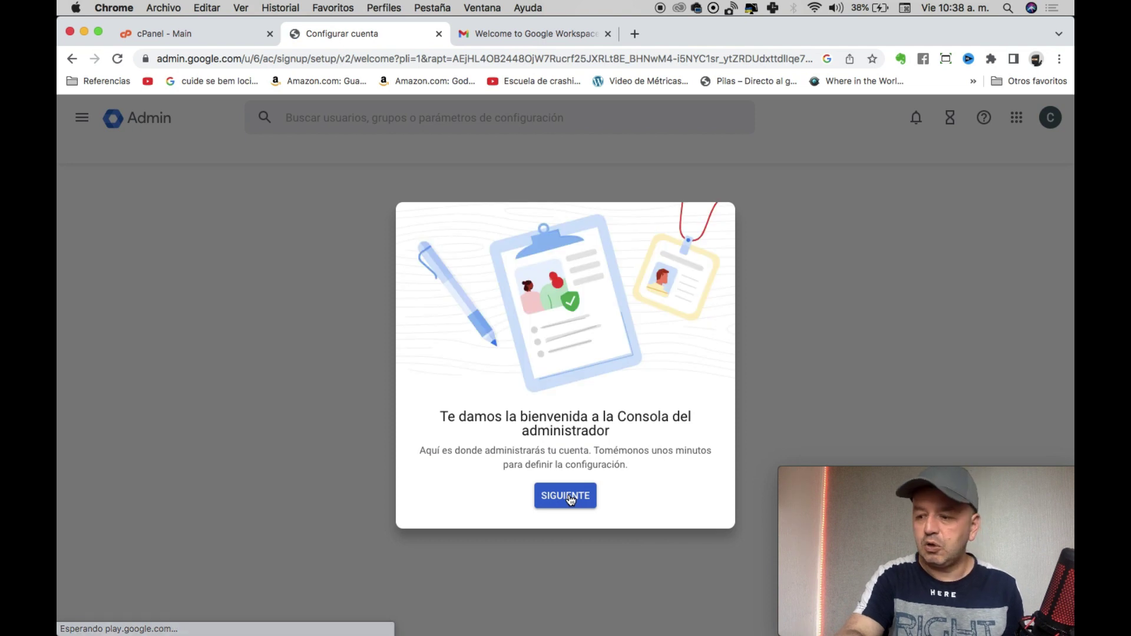
{"action": "left_click", "coordinate": [566, 496]}
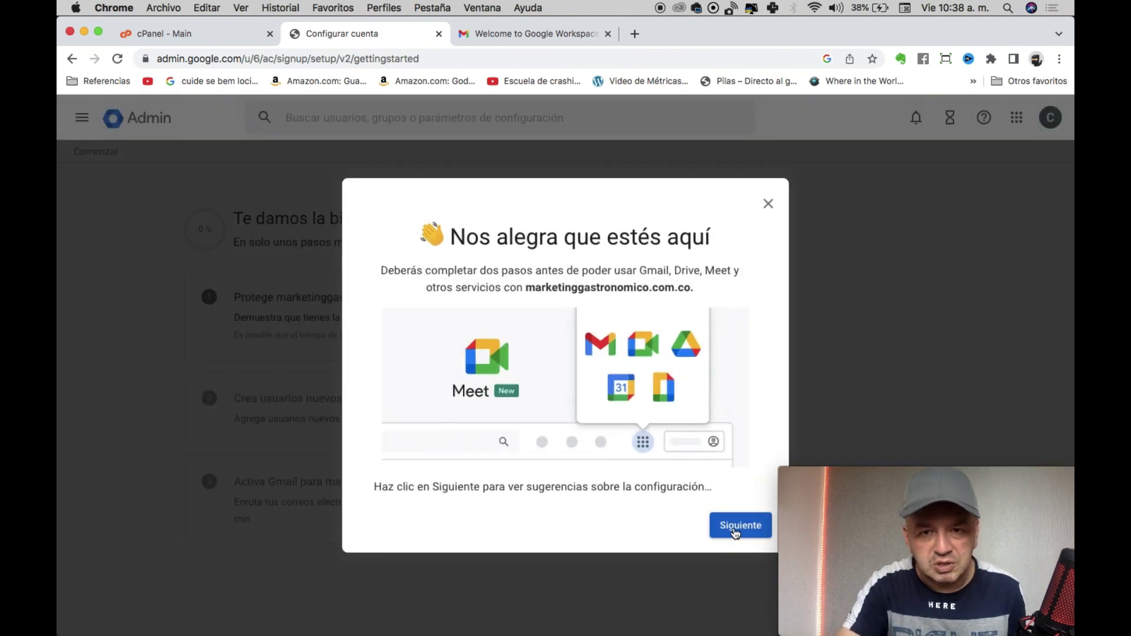
Step through all four pages of the introductory tour and finish it.
{"action": "left_click", "coordinate": [735, 527]}
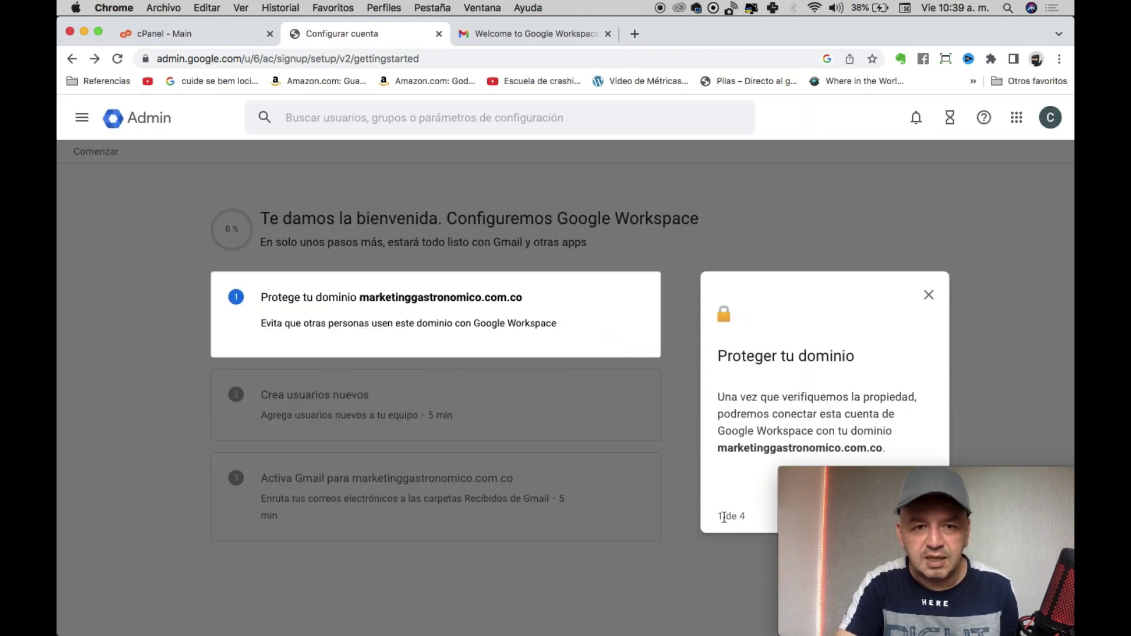
{"action": "left_click", "coordinate": [899, 474]}
{"action": "left_click_drag", "start_coordinate": [901, 476], "coordinate": [918, 17]}
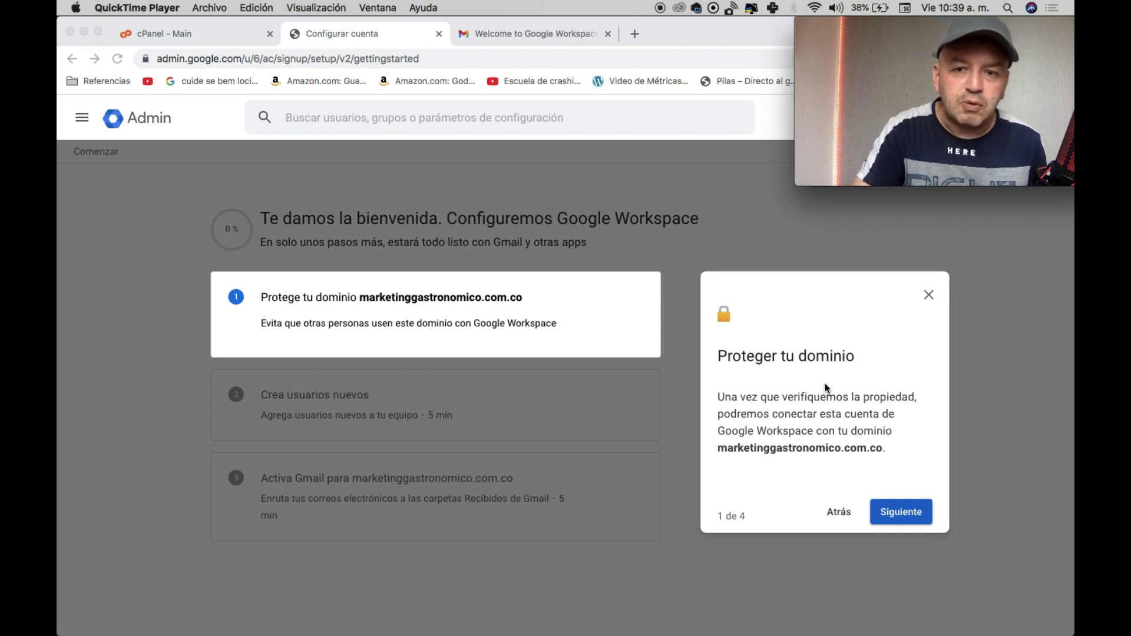
{"action": "left_click", "coordinate": [897, 514]}
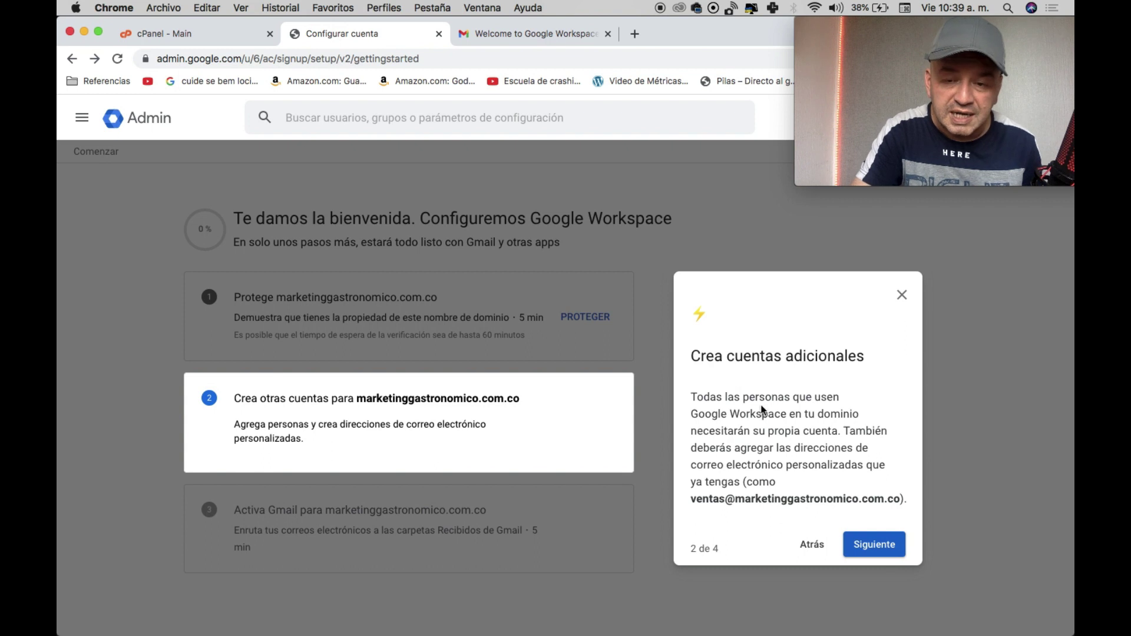
{"action": "left_click", "coordinate": [868, 544]}
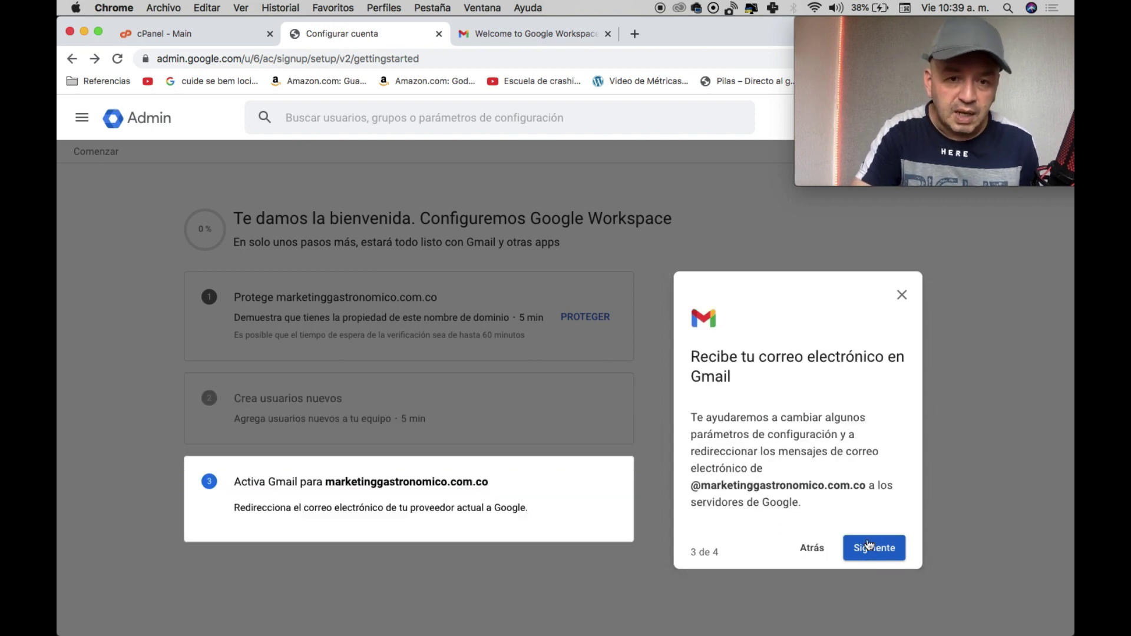
{"action": "left_click", "coordinate": [869, 544]}
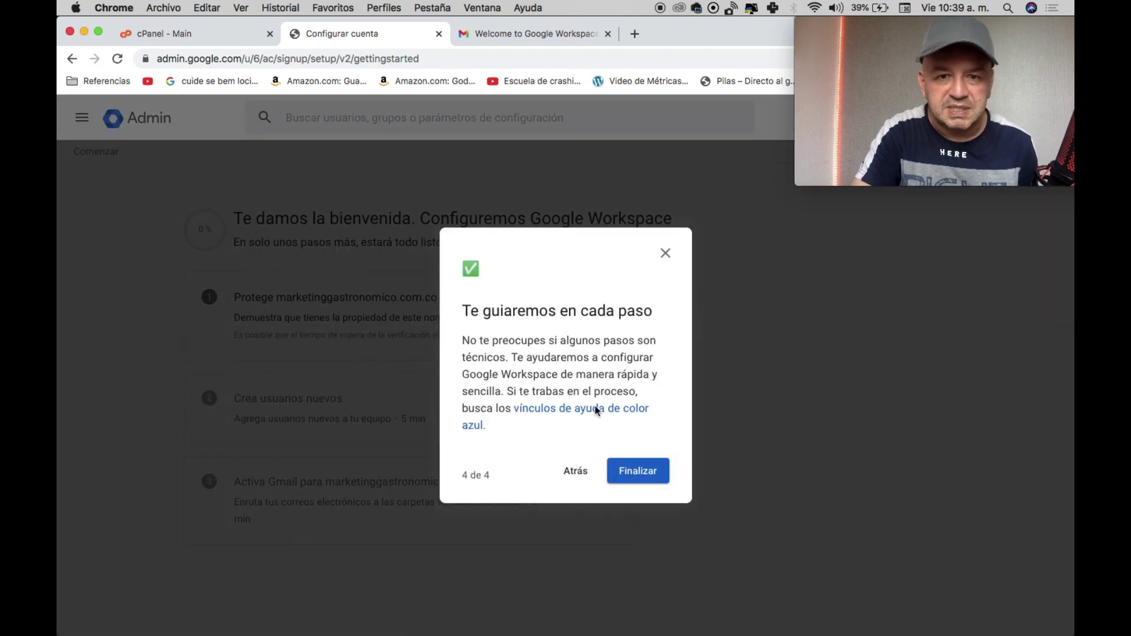
{"action": "left_click", "coordinate": [641, 472]}
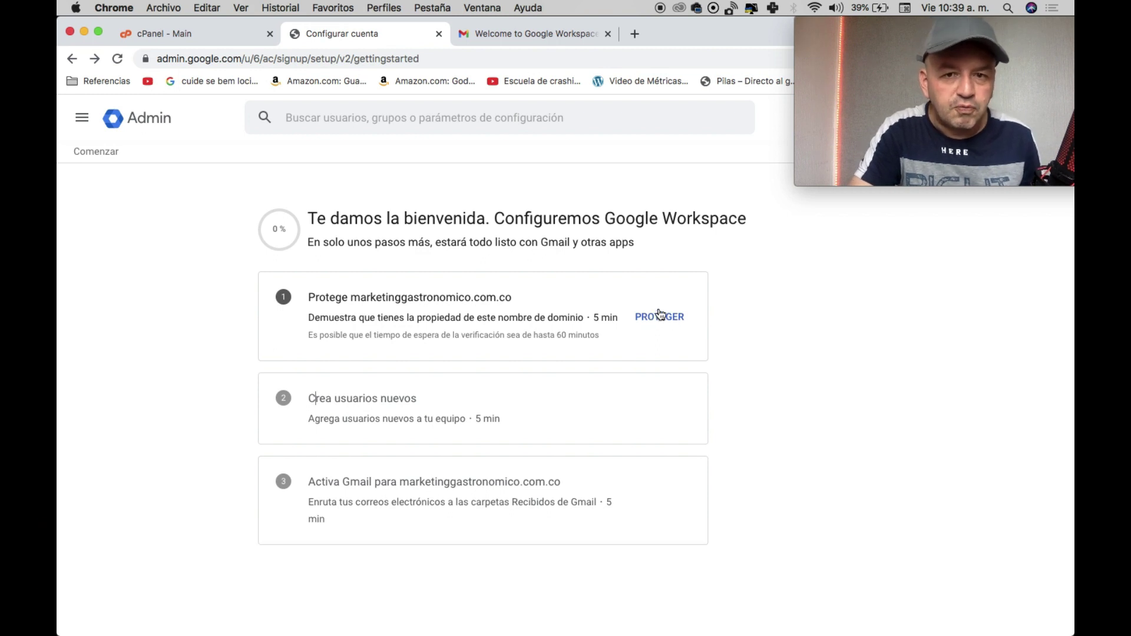
Start protecting marketinggastronomico.com.co and confirm readiness in the explanation dialog.
{"action": "left_click", "coordinate": [647, 319]}
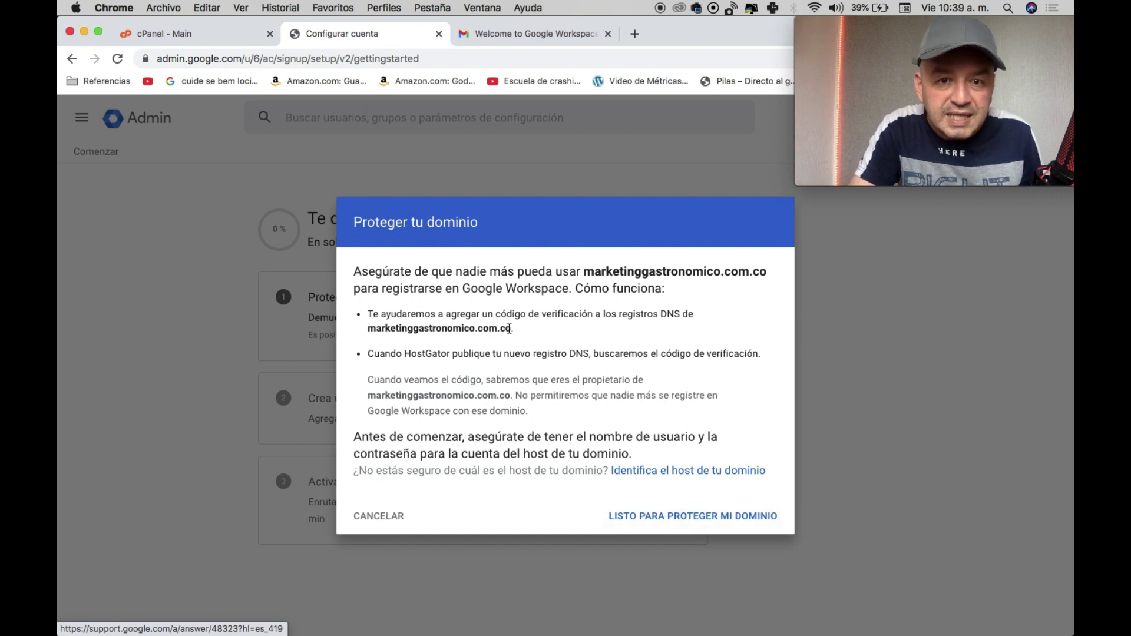
{"action": "triple_click", "coordinate": [415, 356]}
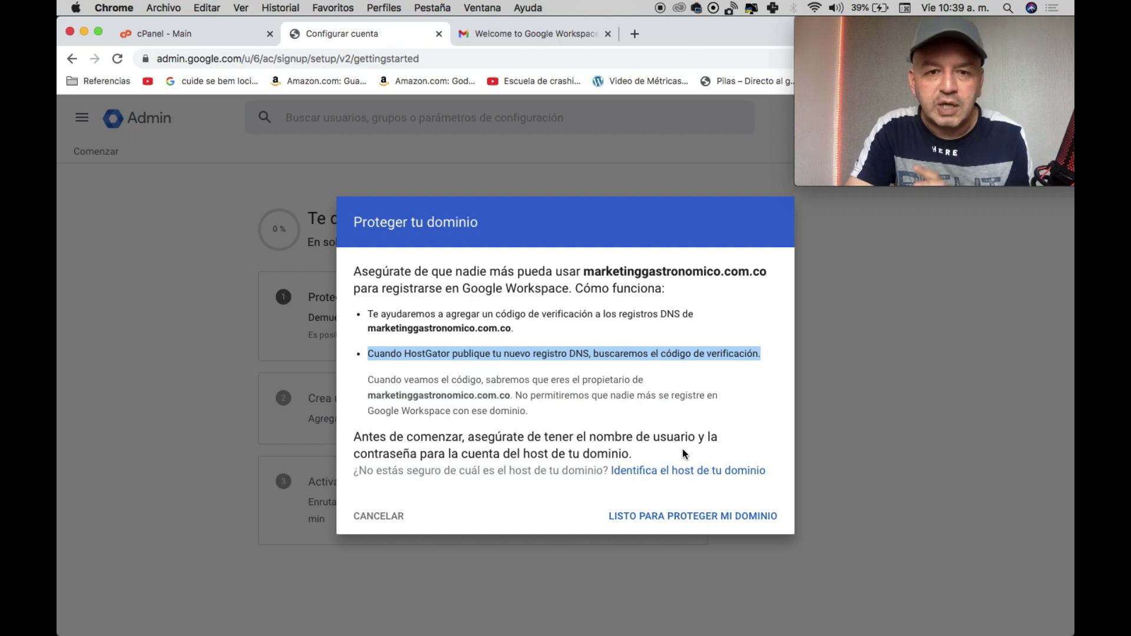
{"action": "left_click", "coordinate": [668, 513]}
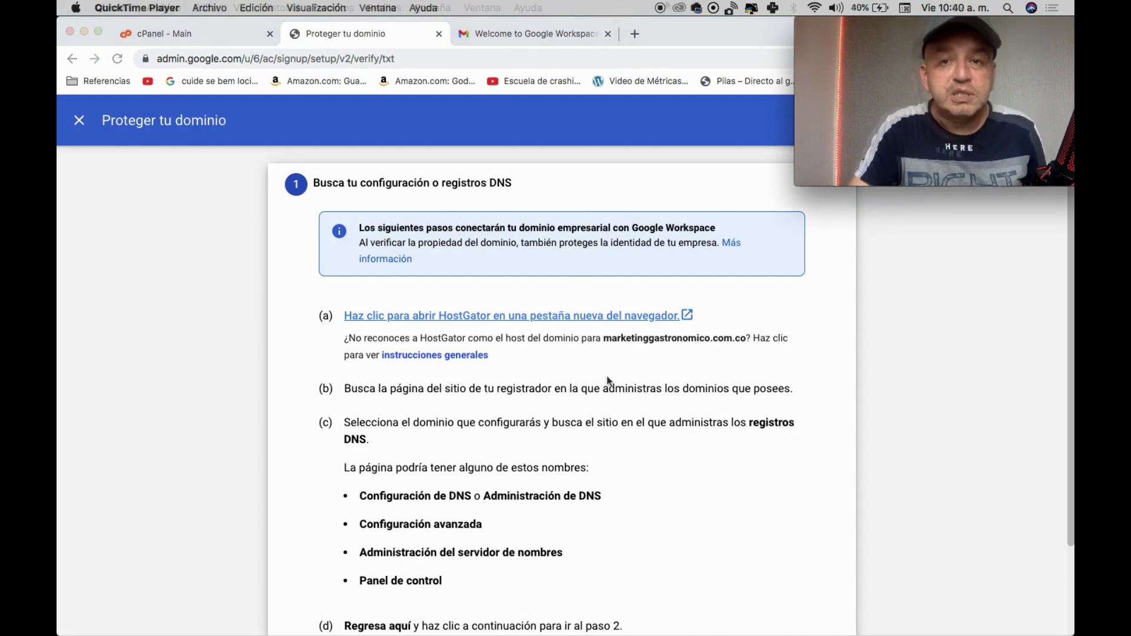
{"action": "scroll", "coordinate": [607, 376], "scroll_direction": "down", "scroll_amount": 1}
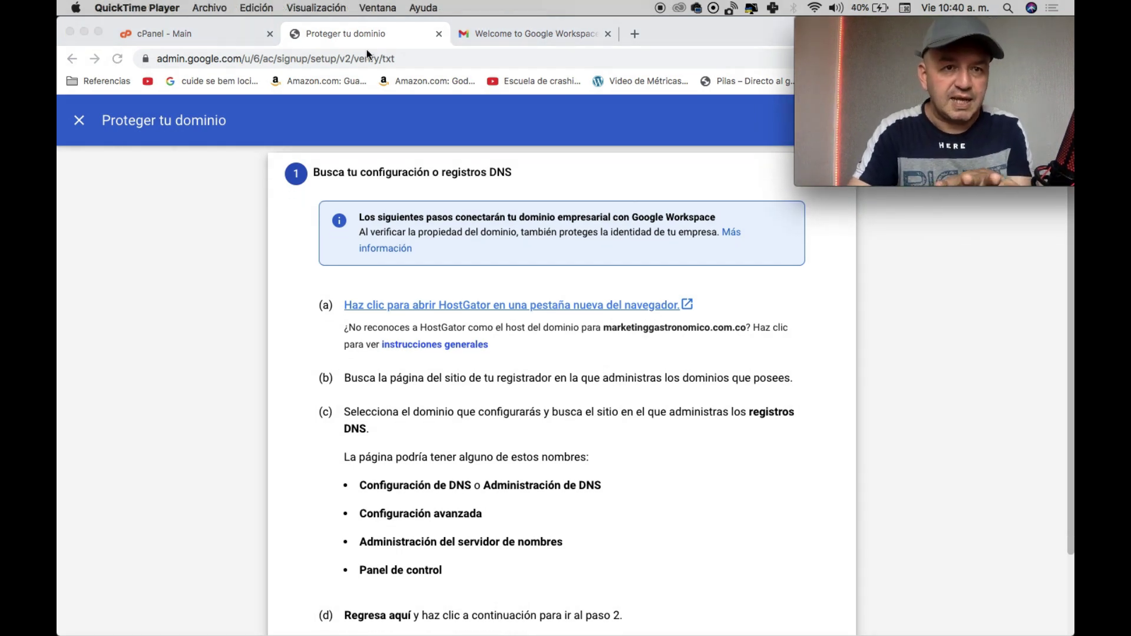
Open the DNS Zone Editor under Domains in cPanel.
{"action": "left_click", "coordinate": [173, 40]}
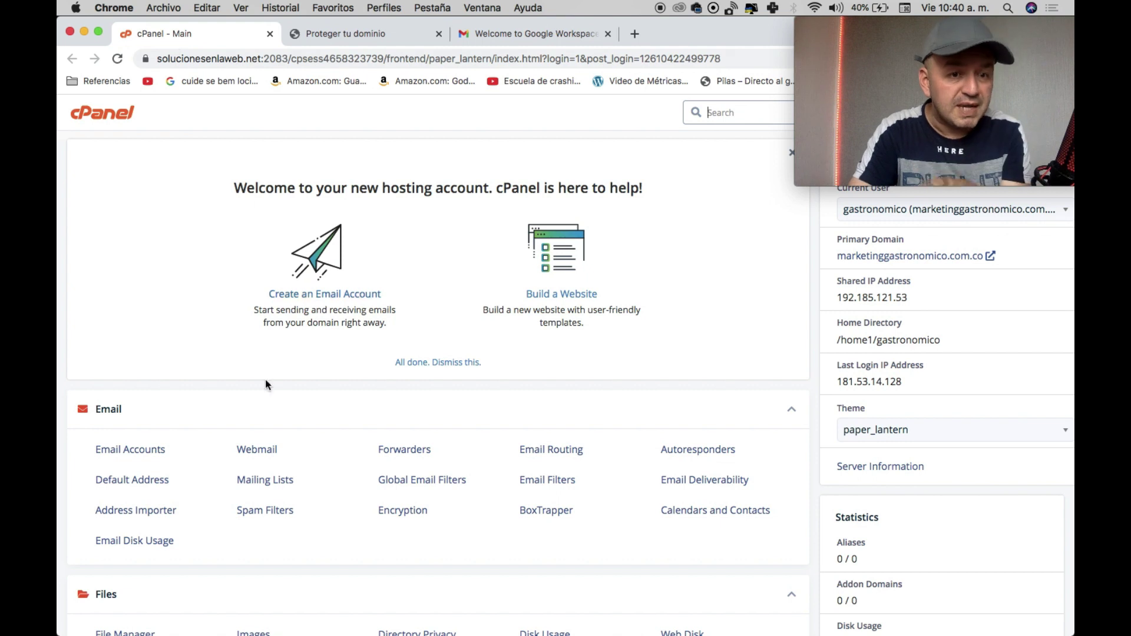
{"action": "scroll", "coordinate": [262, 384], "scroll_direction": "down", "scroll_amount": 10}
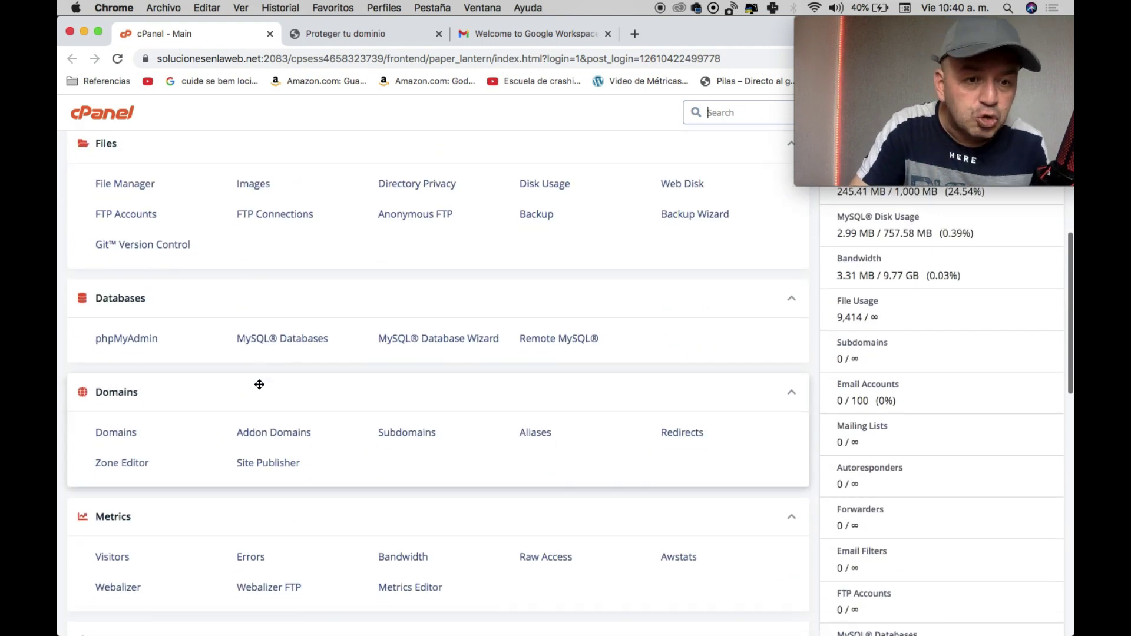
{"action": "scroll", "coordinate": [259, 384], "scroll_direction": "down", "scroll_amount": 2}
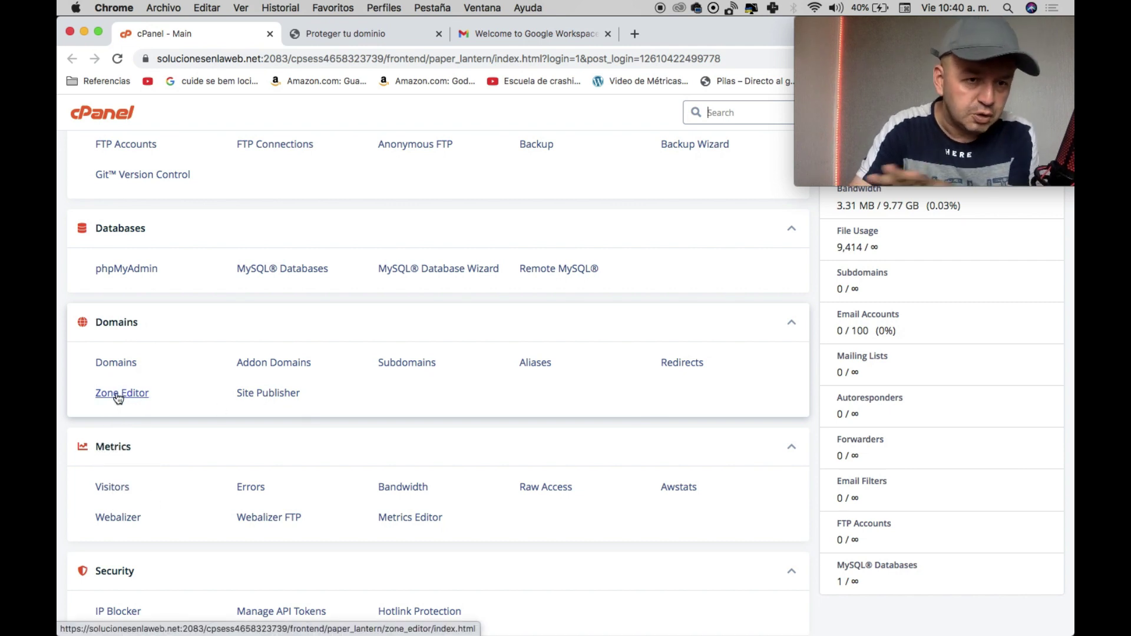
{"action": "scroll", "coordinate": [117, 399], "scroll_direction": "up", "scroll_amount": 3}
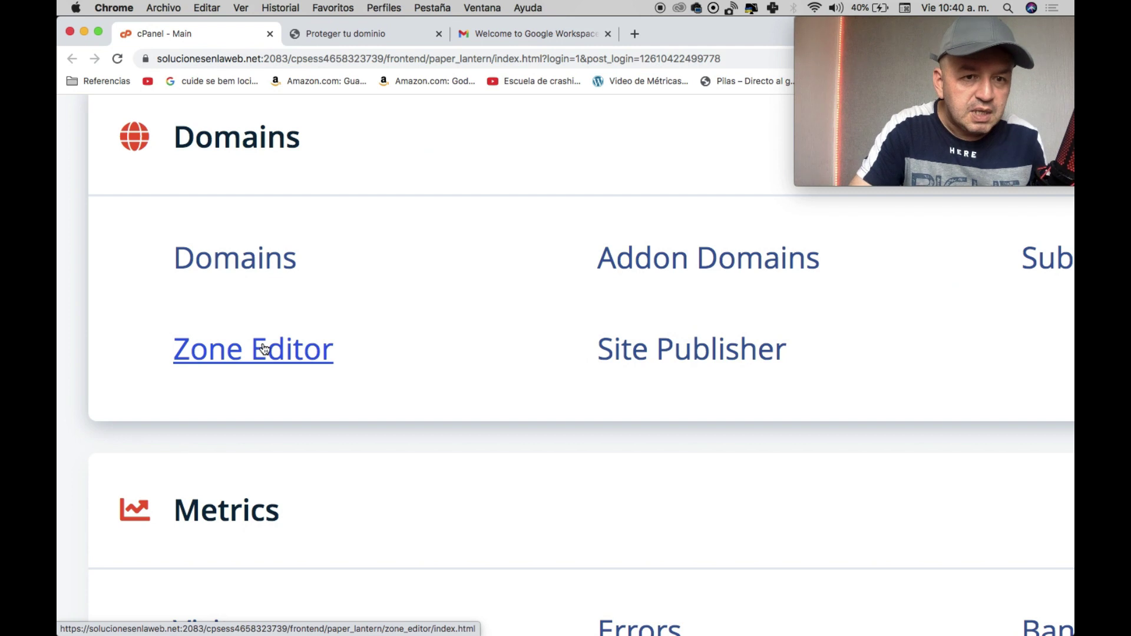
{"action": "scroll", "coordinate": [117, 347], "scroll_direction": "down", "scroll_amount": 3}
{"action": "left_click", "coordinate": [117, 345]}
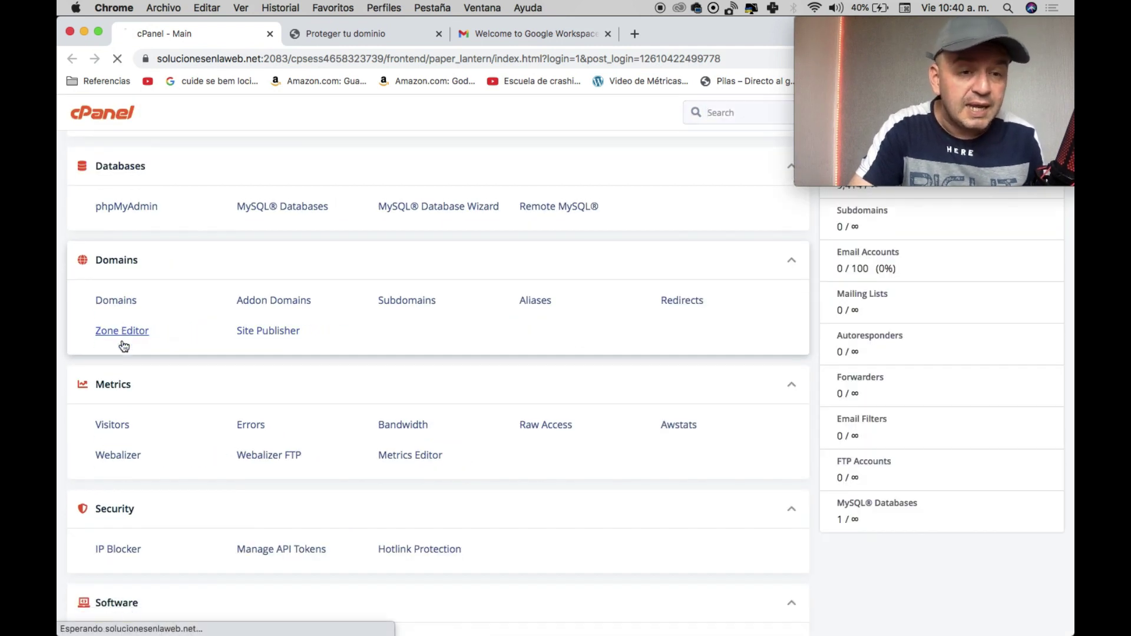
{"action": "scroll", "coordinate": [123, 345], "scroll_direction": "down", "scroll_amount": 10}
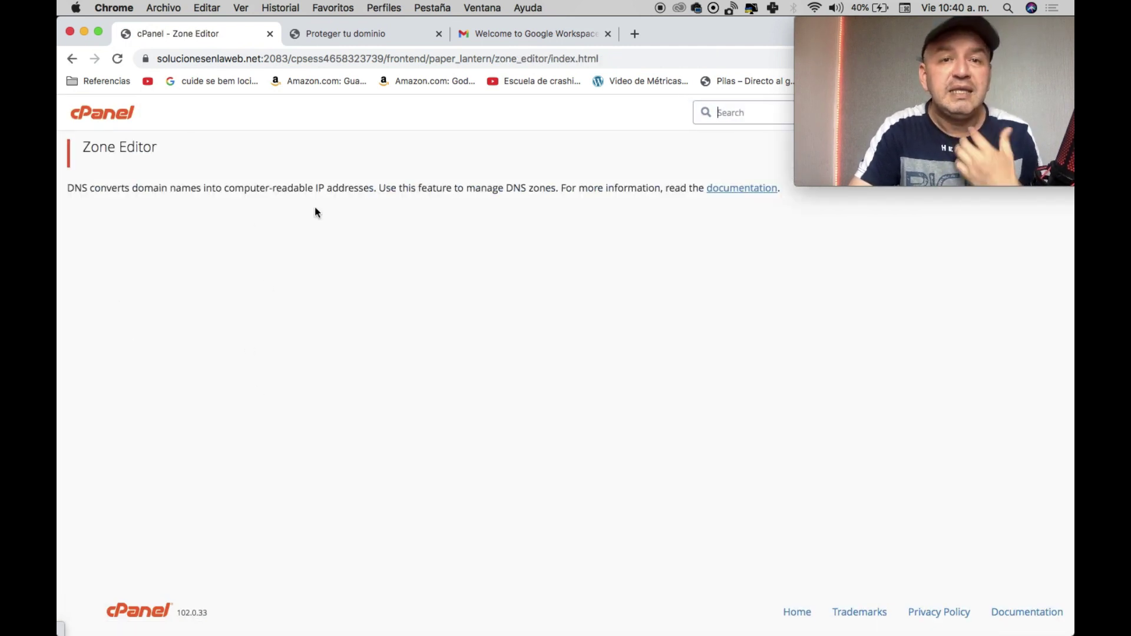
Advance Google's verification guide to step 2 and copy the TXT verification code.
{"action": "left_click", "coordinate": [362, 34]}
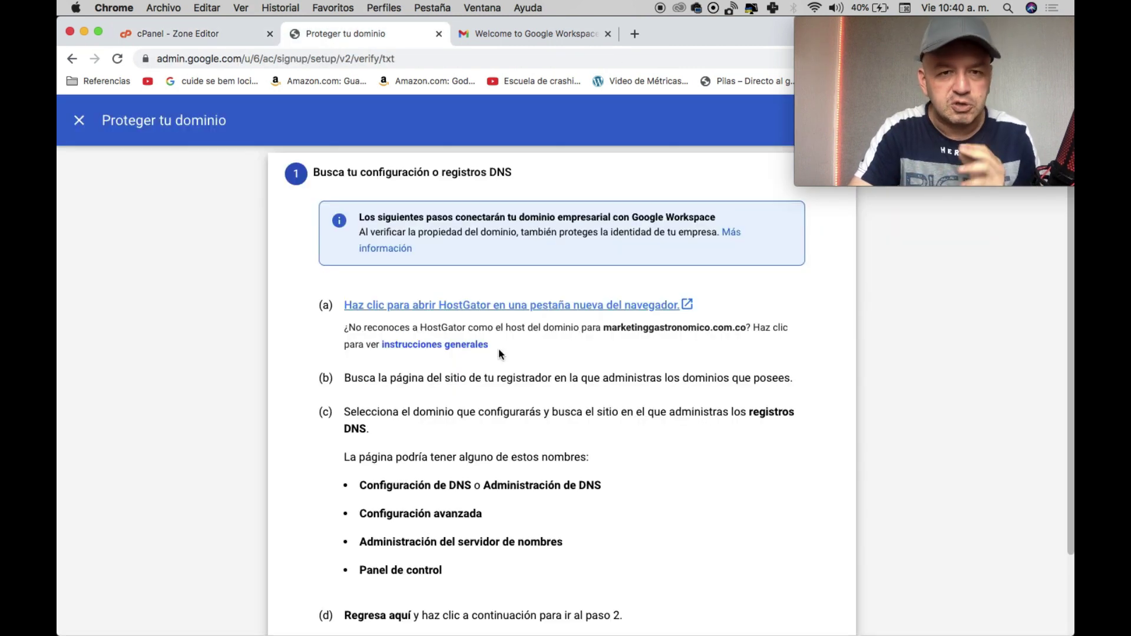
{"action": "scroll", "coordinate": [498, 348], "scroll_direction": "down", "scroll_amount": 3}
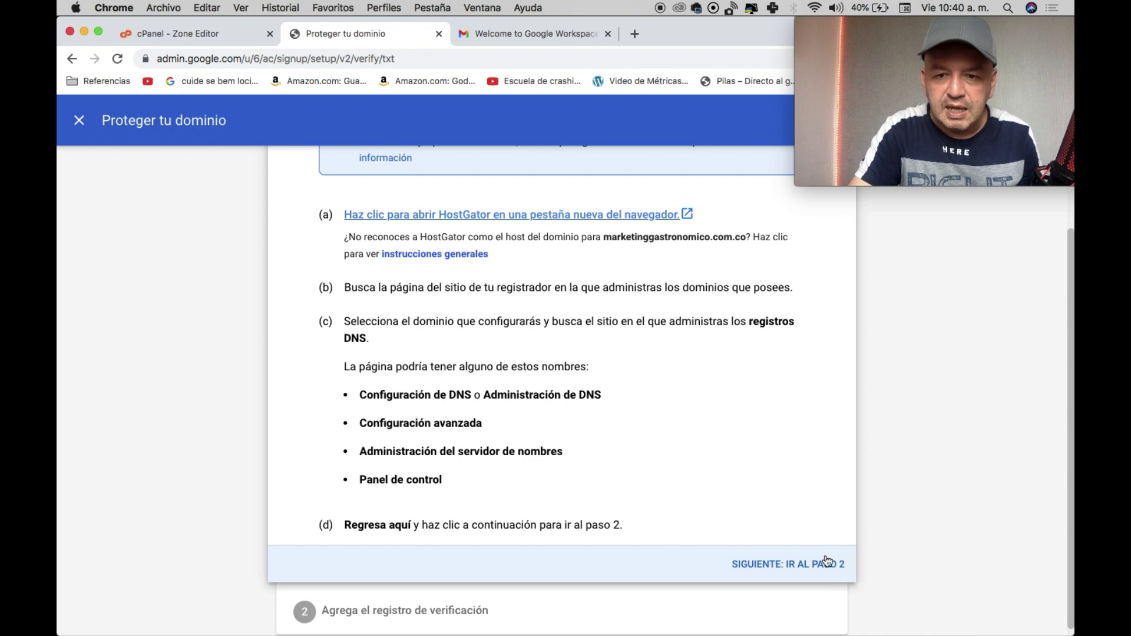
{"action": "left_click", "coordinate": [812, 564]}
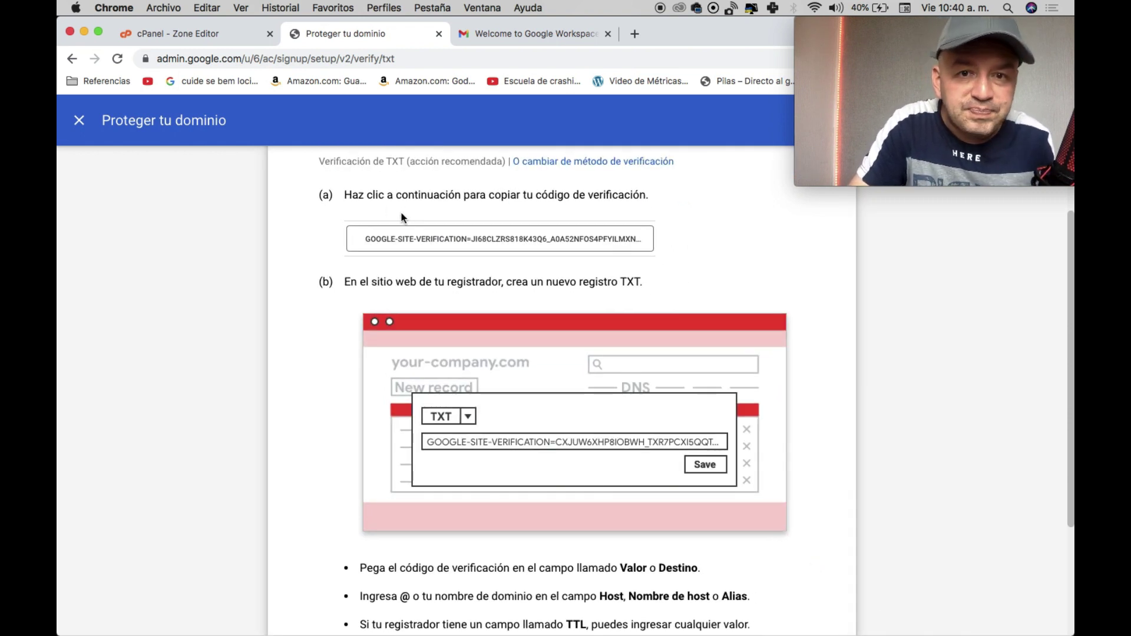
{"action": "left_click", "coordinate": [534, 236]}
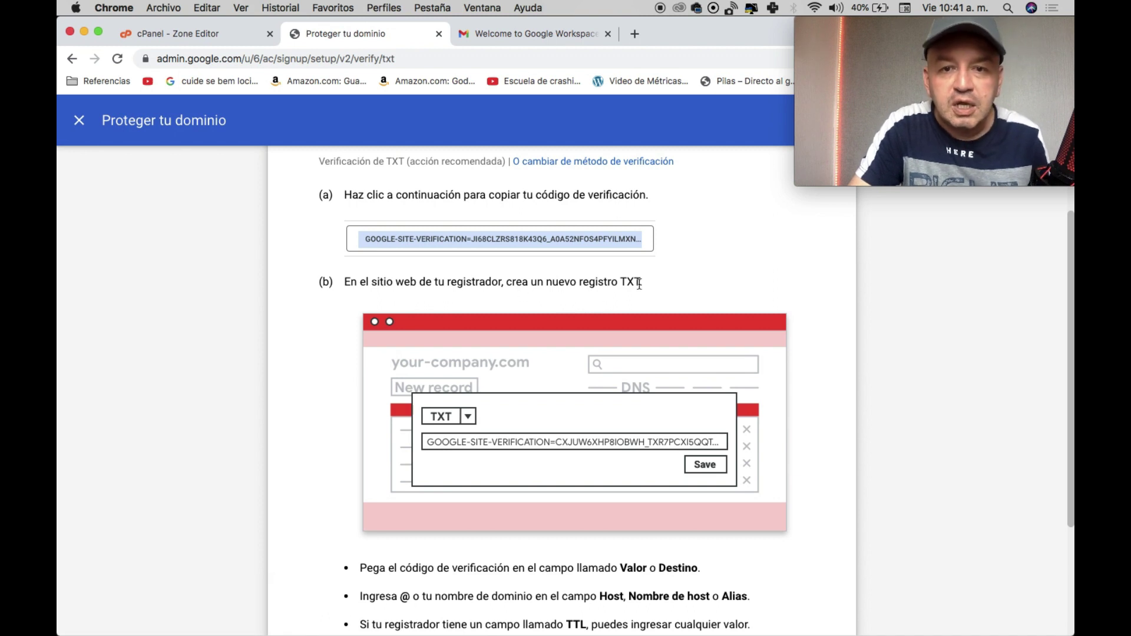
{"action": "scroll", "coordinate": [639, 283], "scroll_direction": "down", "scroll_amount": 3}
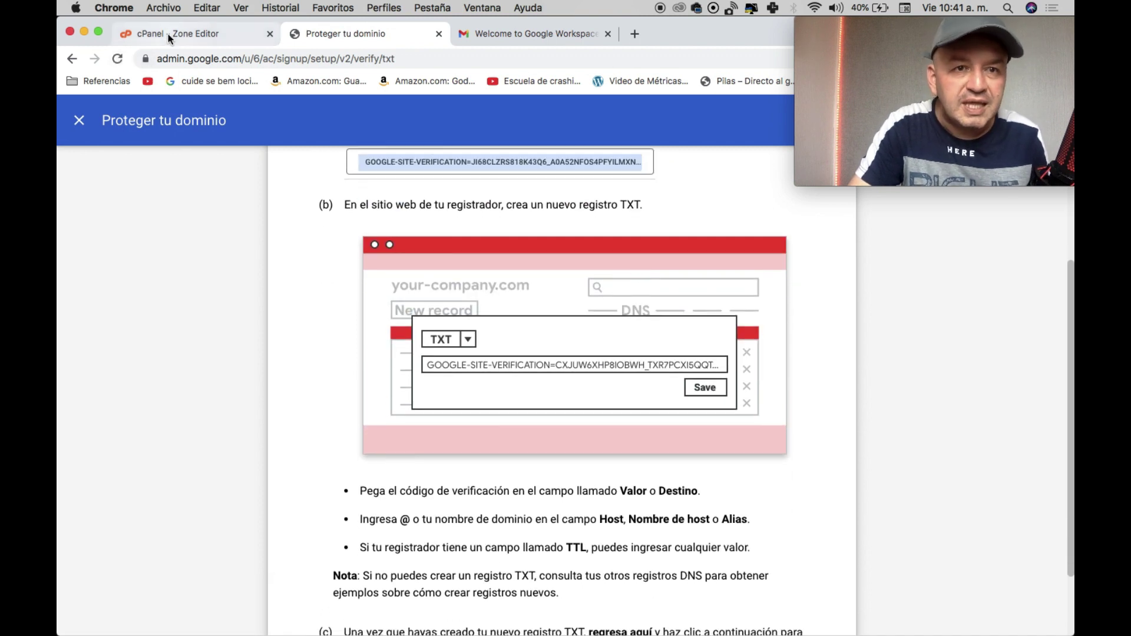
Start a new TXT record in the Zone Editor for marketinggastronomico.com.co.
{"action": "left_click", "coordinate": [168, 33]}
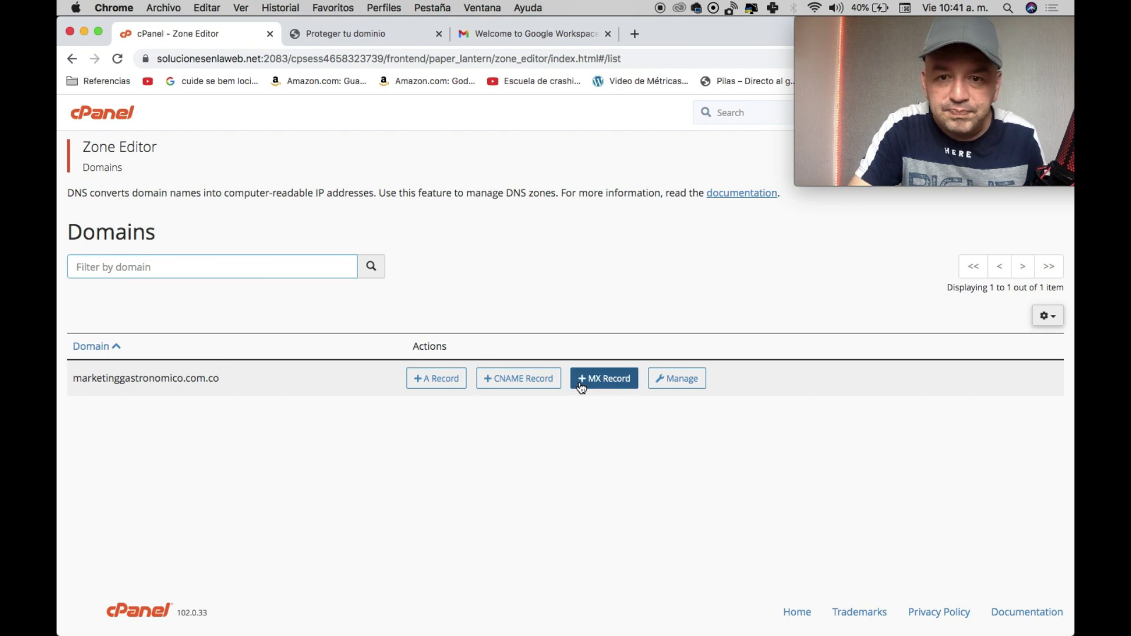
{"action": "left_click", "coordinate": [669, 379]}
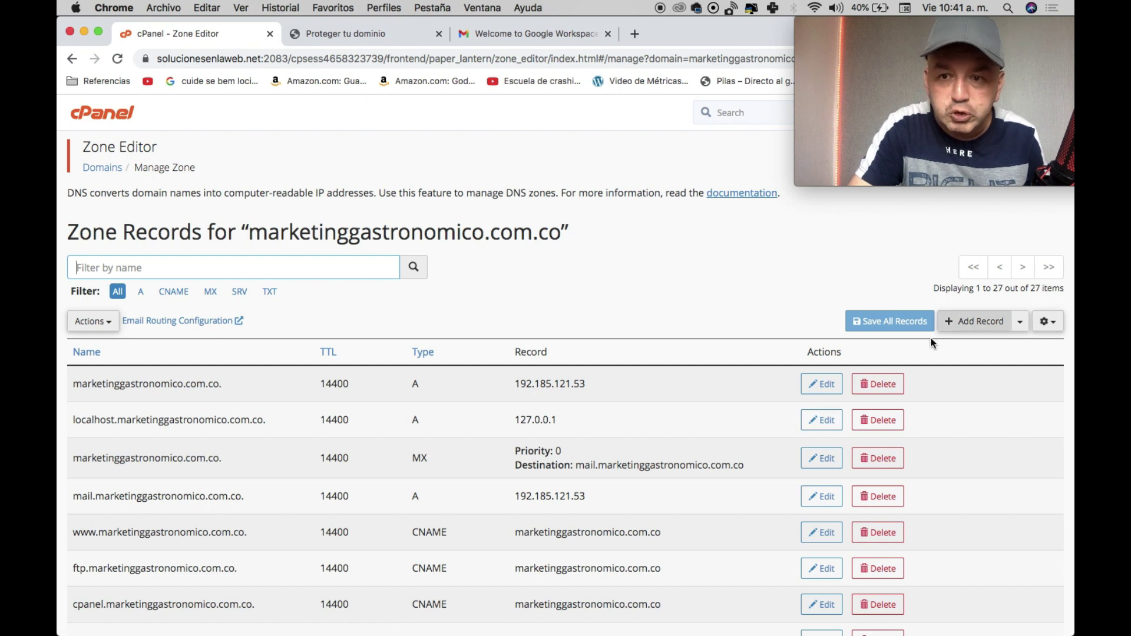
{"action": "left_click", "coordinate": [1020, 321]}
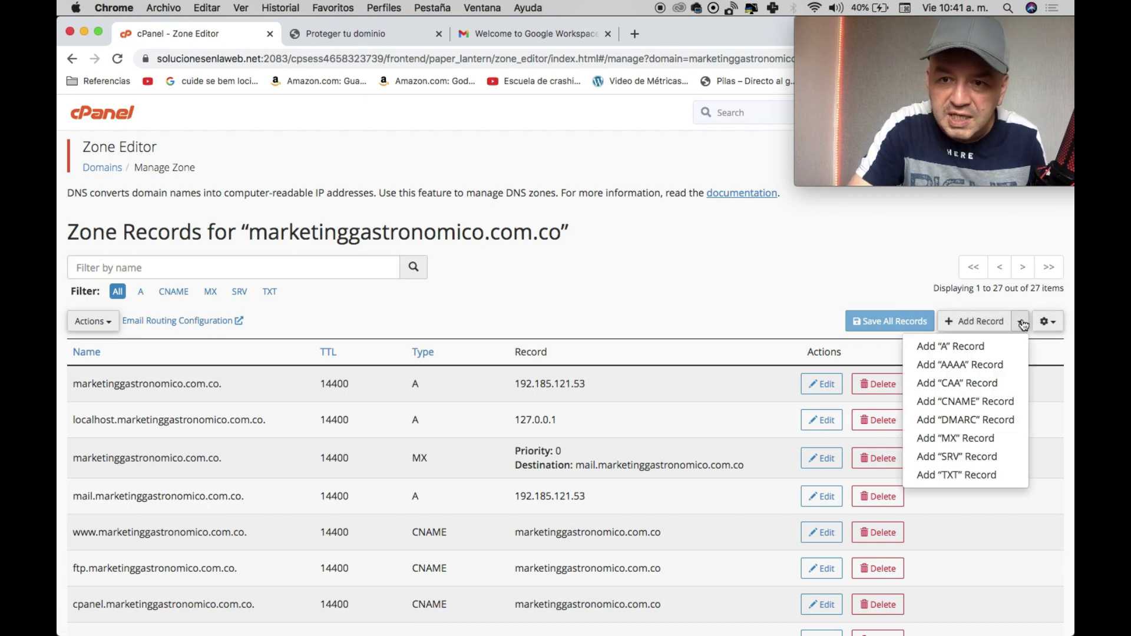
{"action": "left_click", "coordinate": [978, 475]}
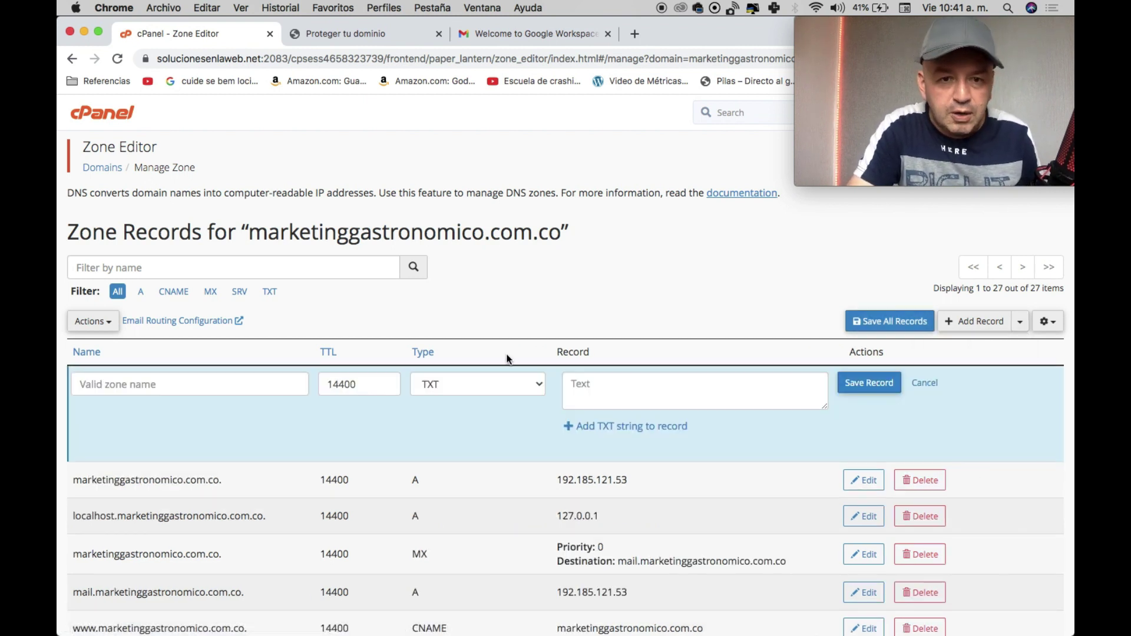
{"action": "left_click", "coordinate": [479, 383]}
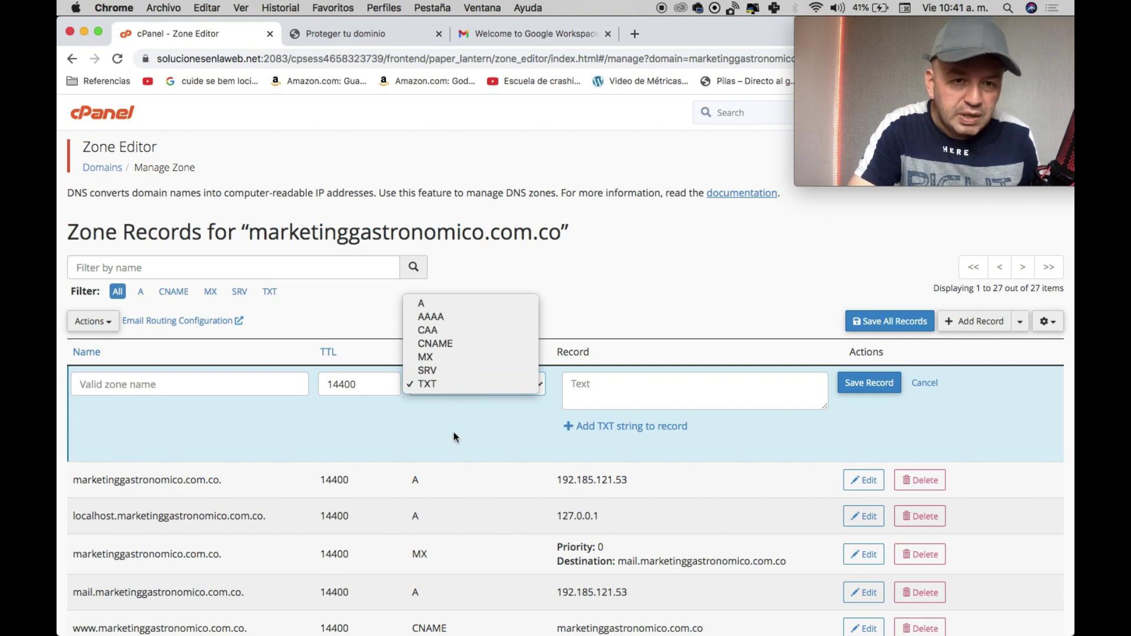
{"action": "left_click", "coordinate": [612, 380]}
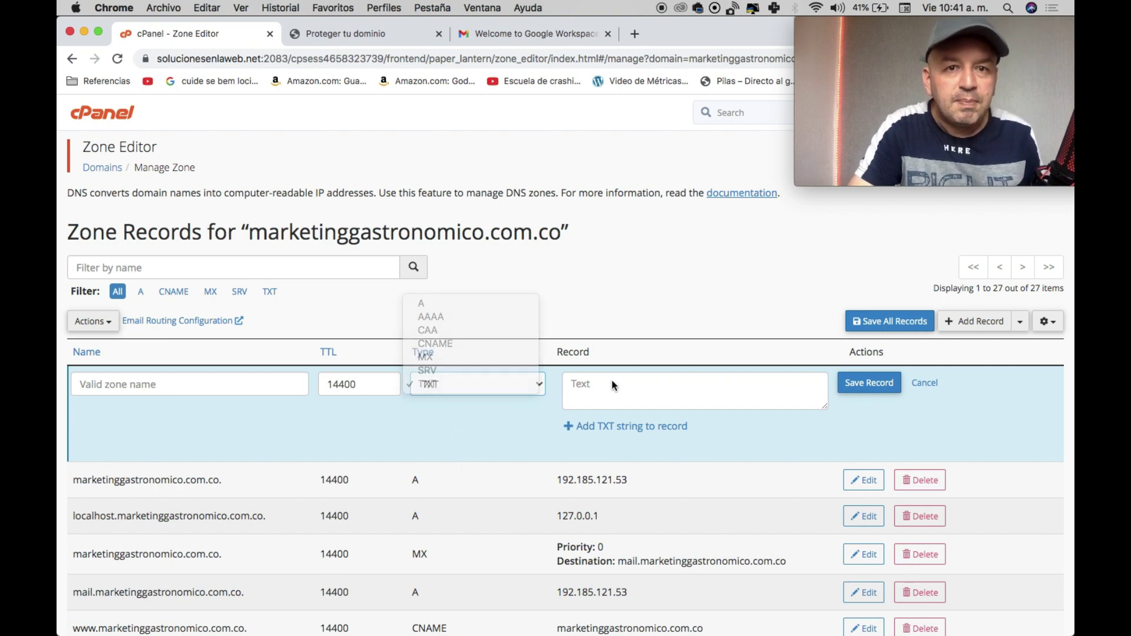
Paste Google's site-verification code into the TXT record's value with Pegar.
{"action": "left_click", "coordinate": [384, 33]}
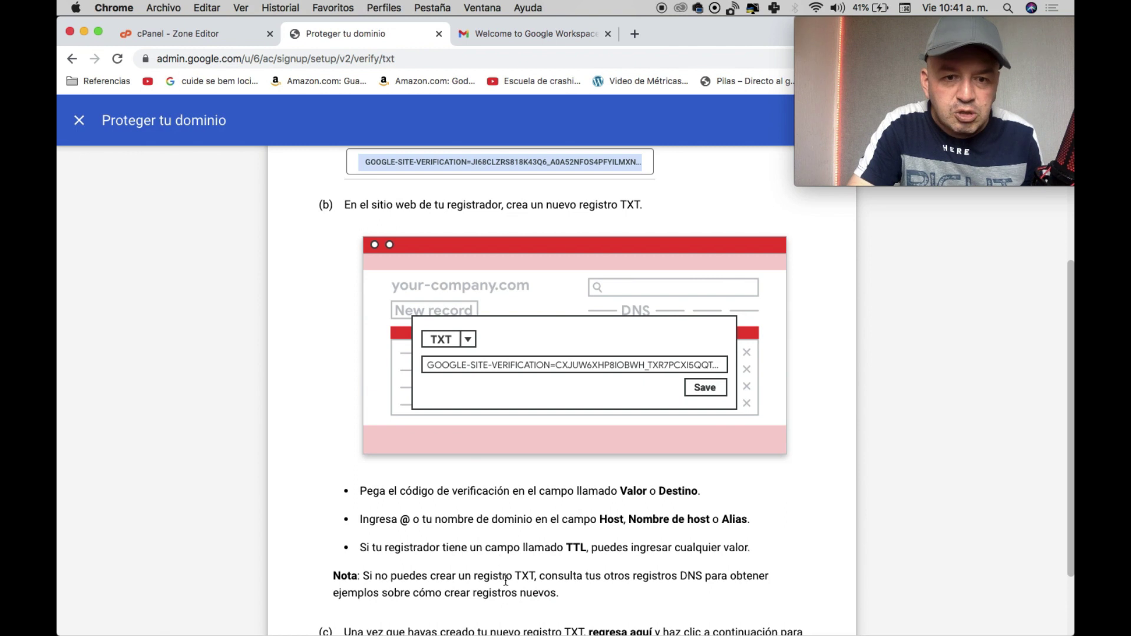
{"action": "scroll", "coordinate": [488, 528], "scroll_direction": "down", "scroll_amount": 1}
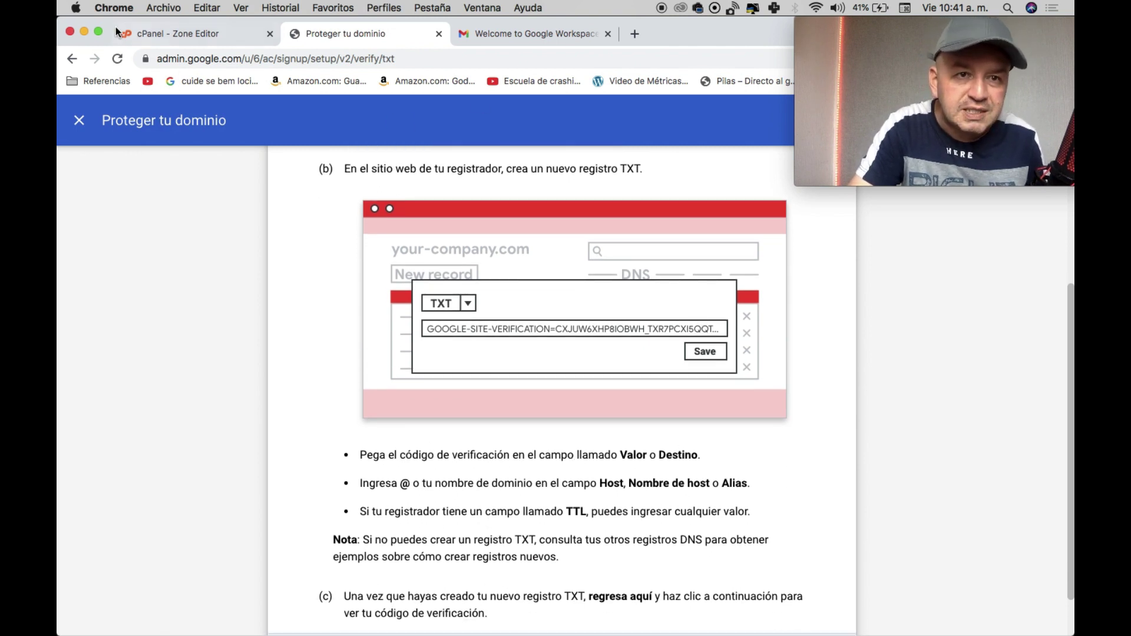
{"action": "left_click", "coordinate": [130, 31]}
{"action": "left_click", "coordinate": [601, 386]}
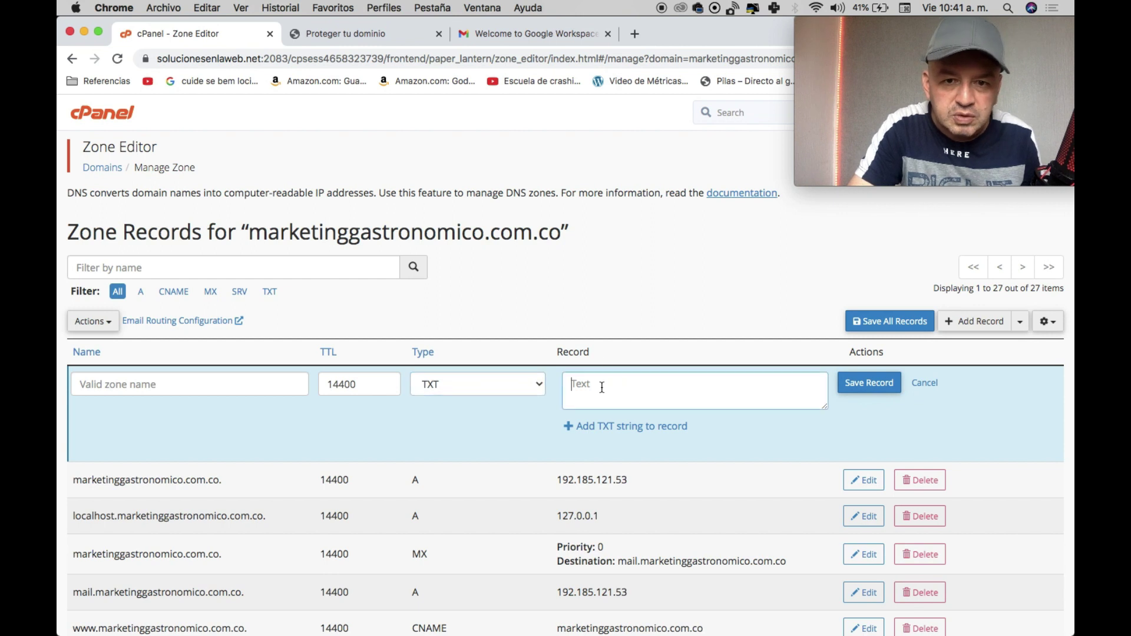
{"action": "right_click", "coordinate": [602, 387]}
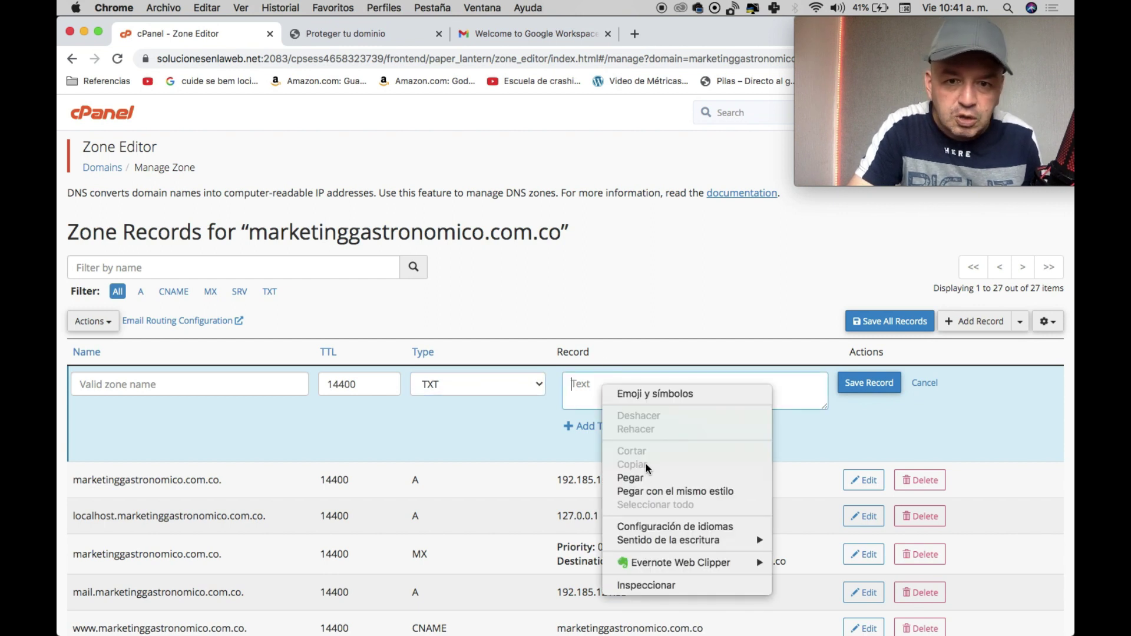
{"action": "left_click", "coordinate": [639, 478]}
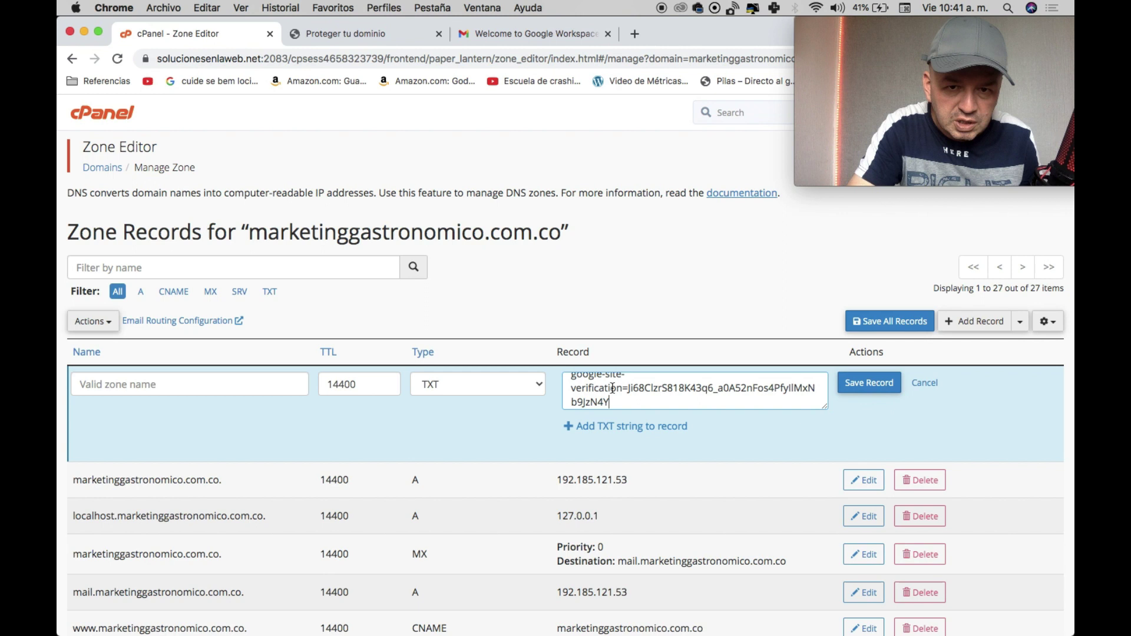
Name the TXT record marketinggastronomico and have Google check the domain verification.
{"action": "left_click", "coordinate": [353, 34]}
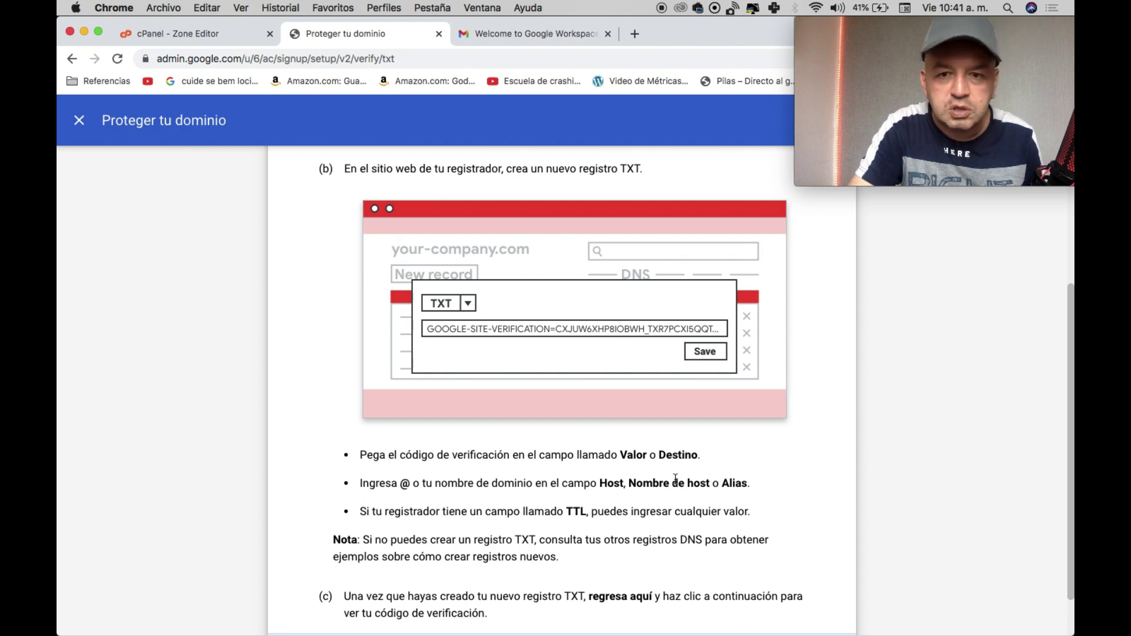
{"action": "left_click", "coordinate": [149, 37]}
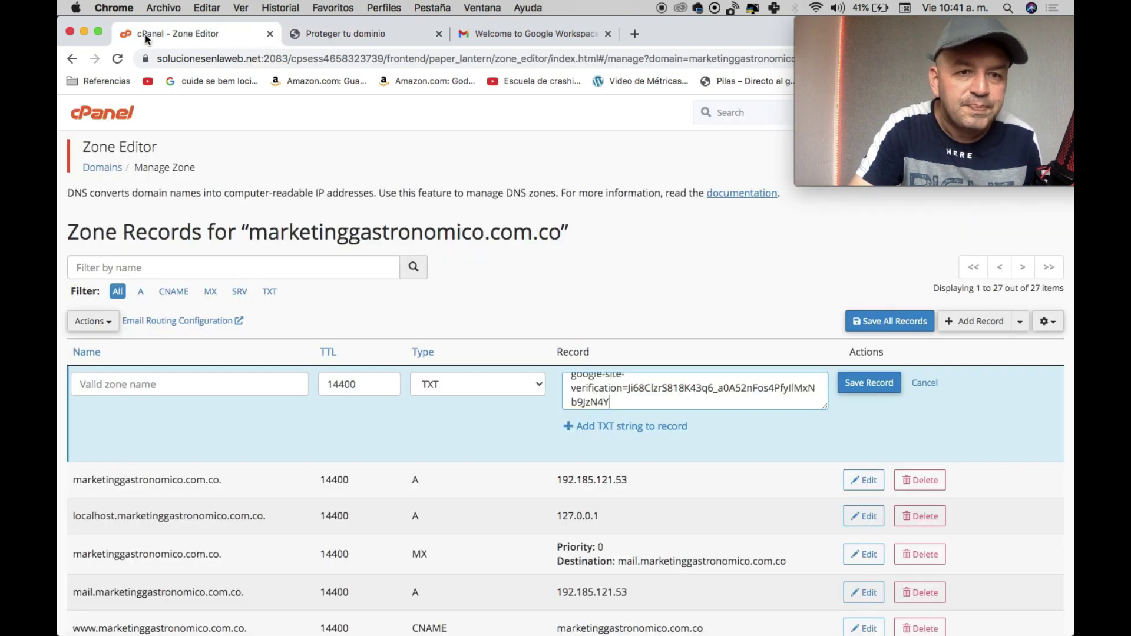
{"action": "left_click", "coordinate": [164, 386]}
{"action": "type", "text": "marketinggast"}
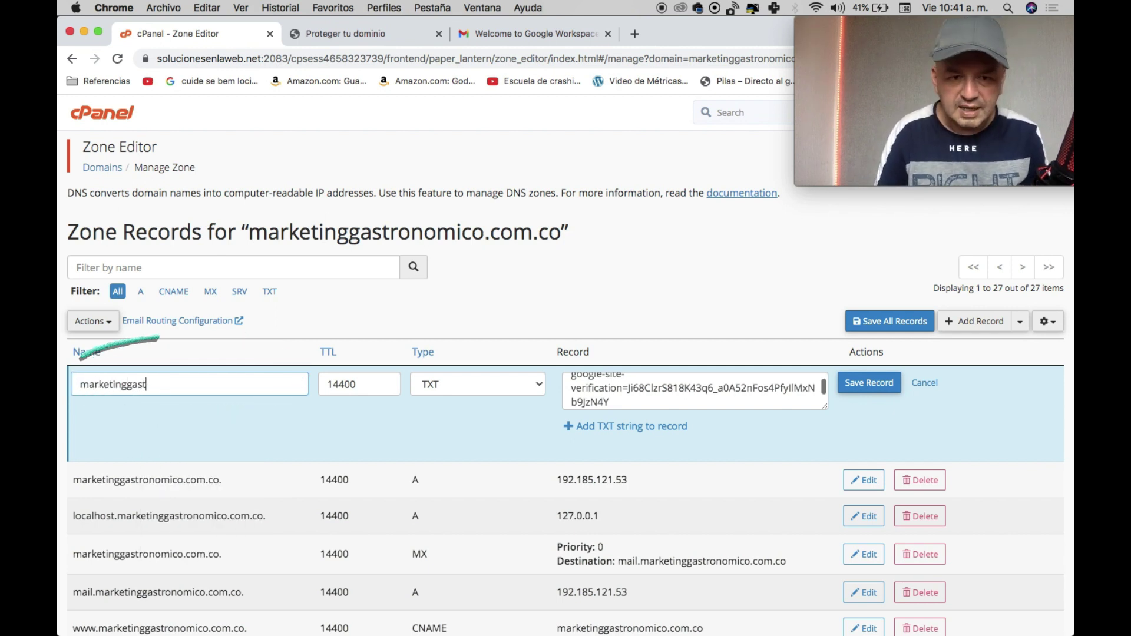
{"action": "type", "text": "ronomico.com.co"}
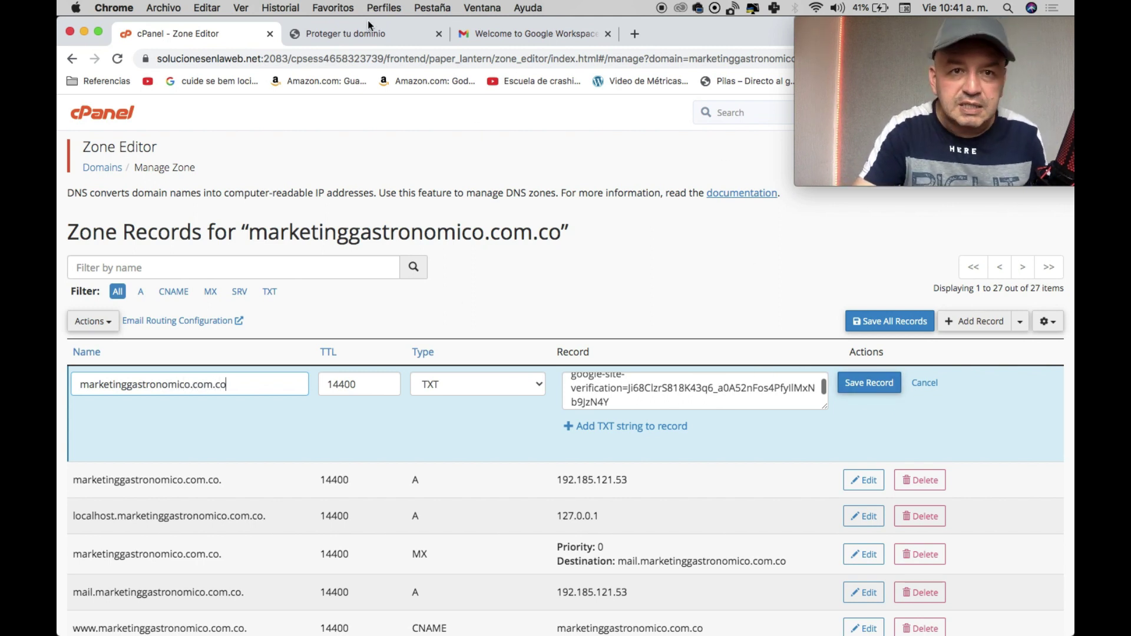
{"action": "left_click", "coordinate": [366, 35]}
{"action": "scroll", "coordinate": [557, 340], "scroll_direction": "down", "scroll_amount": 2}
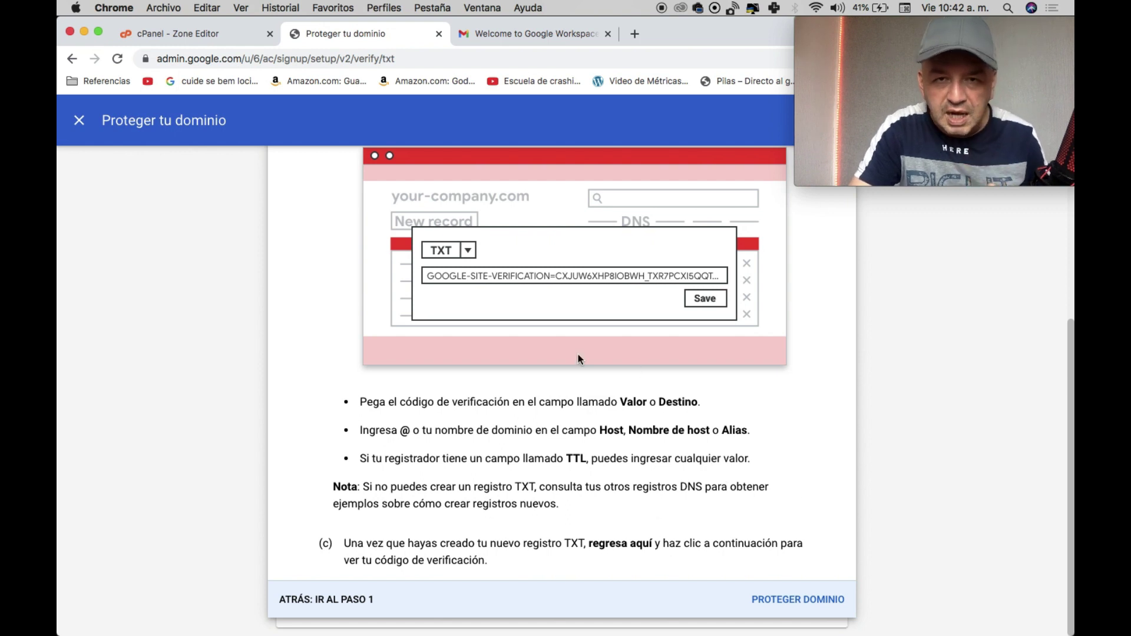
{"action": "left_click", "coordinate": [212, 35]}
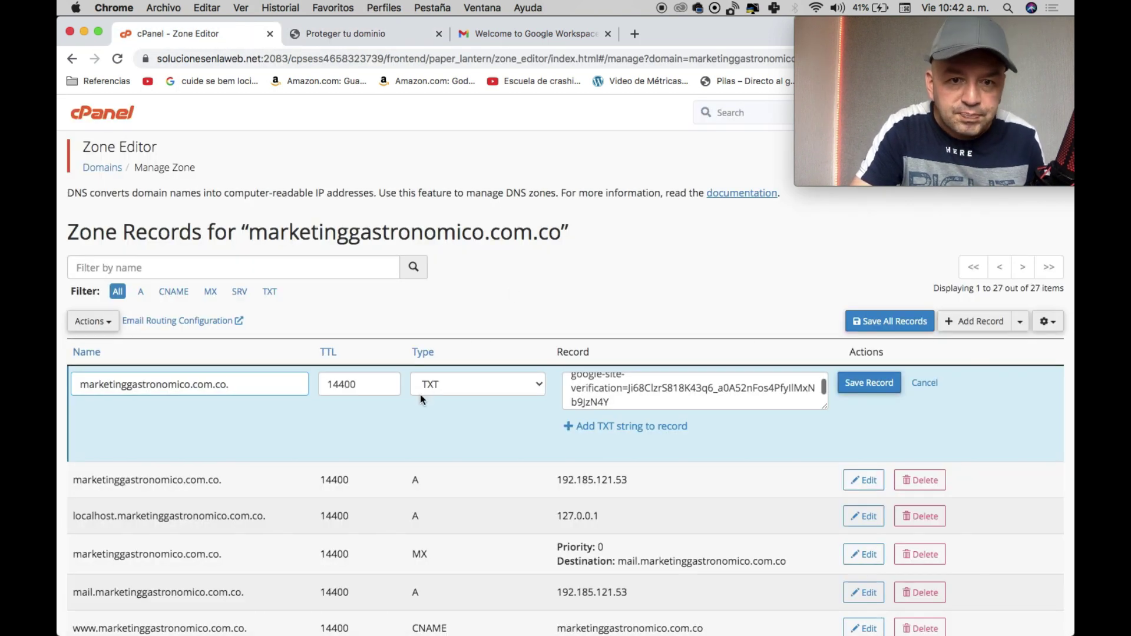
{"action": "left_click", "coordinate": [357, 37]}
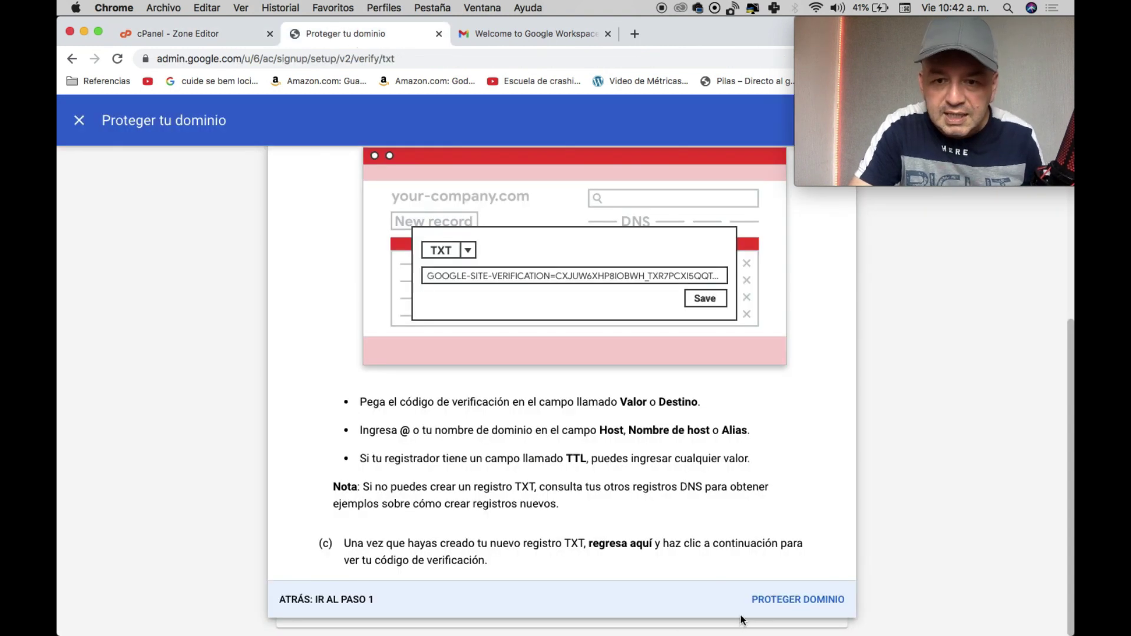
{"action": "left_click", "coordinate": [778, 596]}
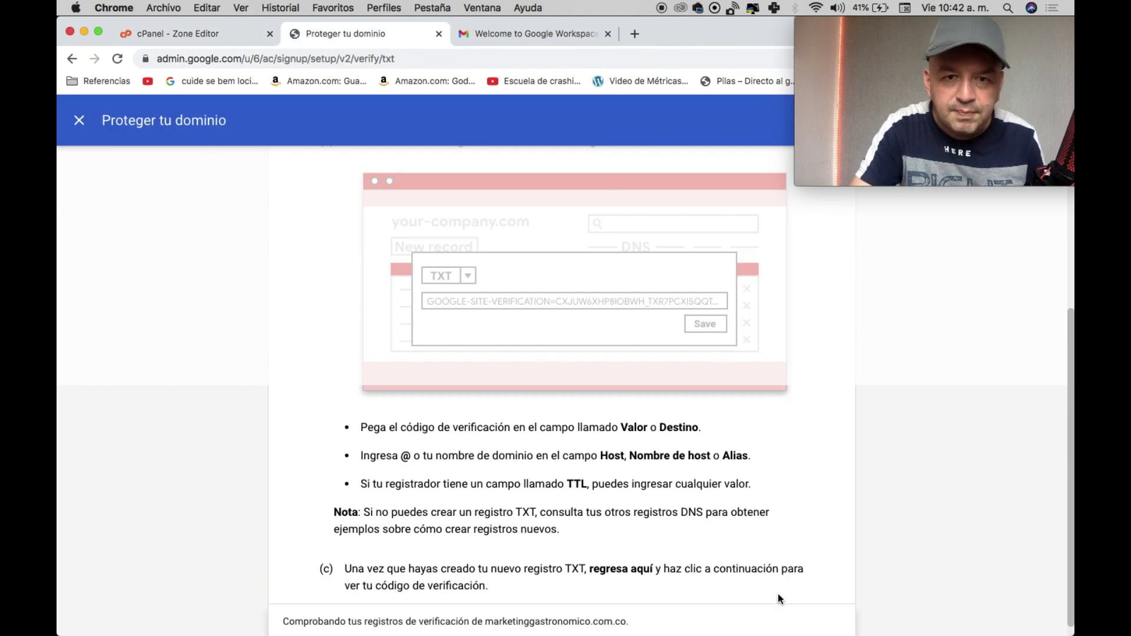
Save the TXT verification record in cPanel, then check Google's verification result.
{"action": "left_click", "coordinate": [204, 36]}
{"action": "left_click", "coordinate": [864, 386]}
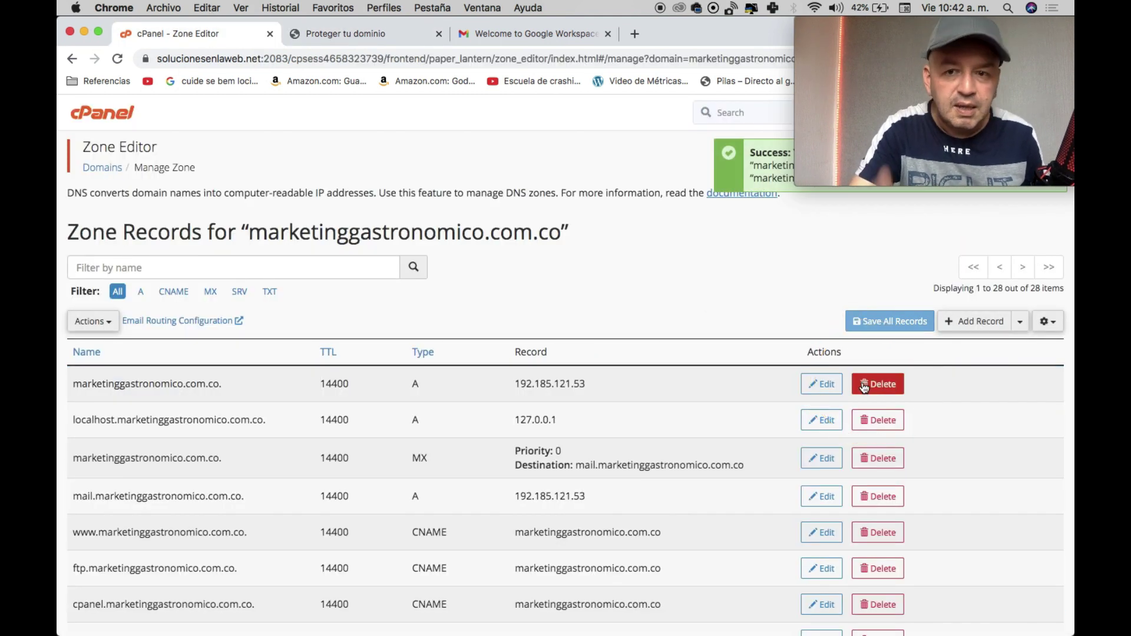
{"action": "left_click", "coordinate": [319, 38]}
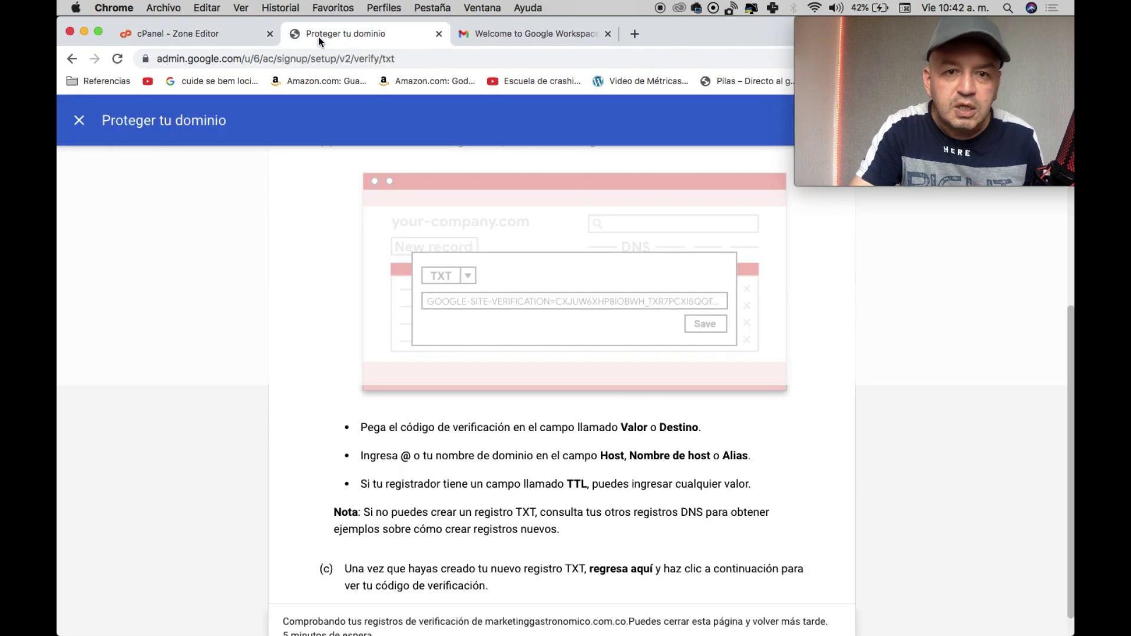
{"action": "scroll", "coordinate": [620, 440], "scroll_direction": "down", "scroll_amount": 1}
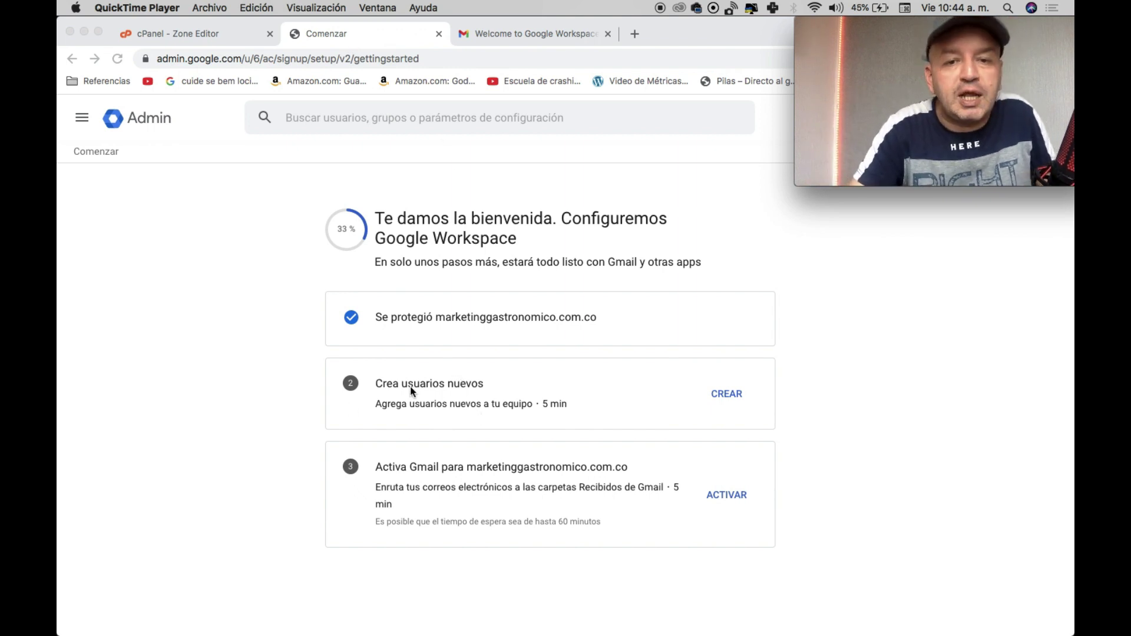
Activate Gmail from the setup checklist, confirm readiness, and advance to the MX records step.
{"action": "left_click", "coordinate": [383, 386]}
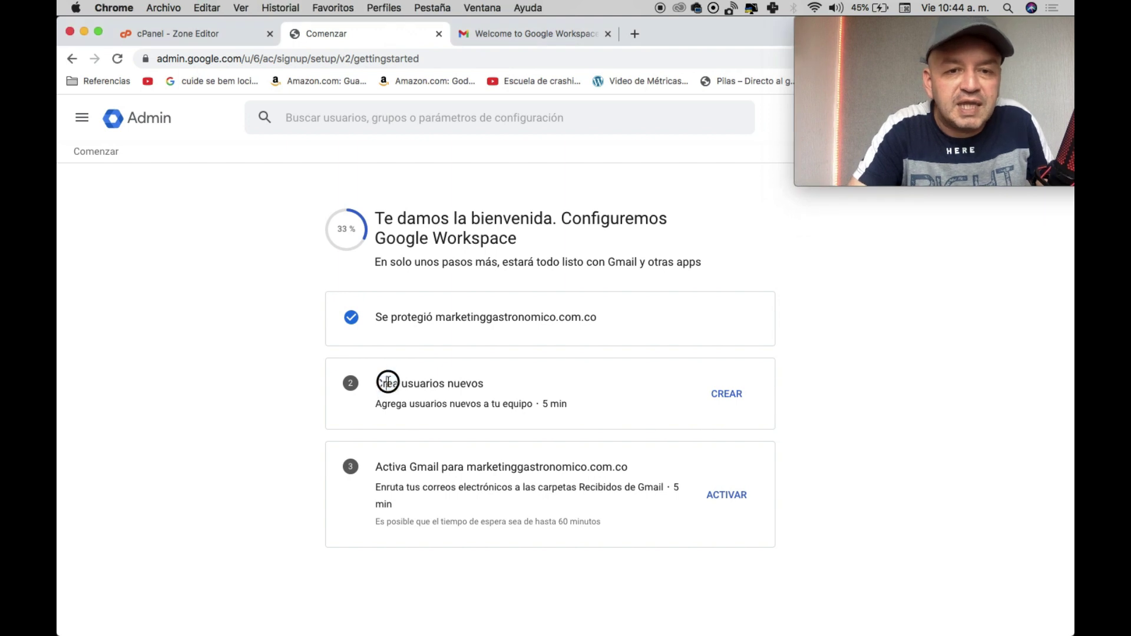
{"action": "triple_click", "coordinate": [388, 383]}
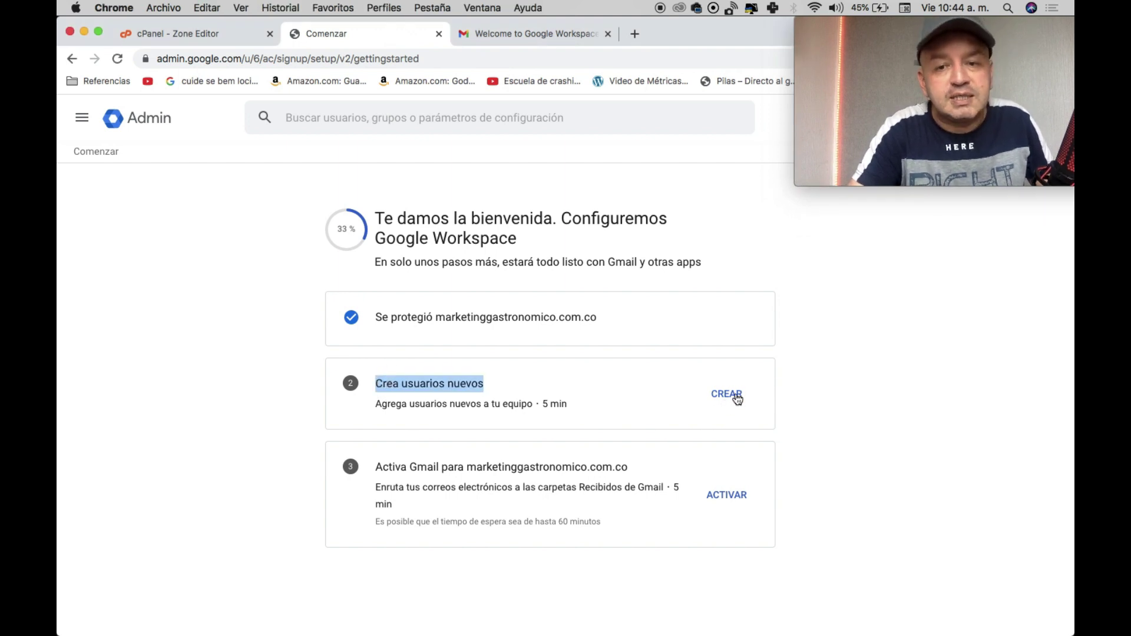
{"action": "triple_click", "coordinate": [378, 468]}
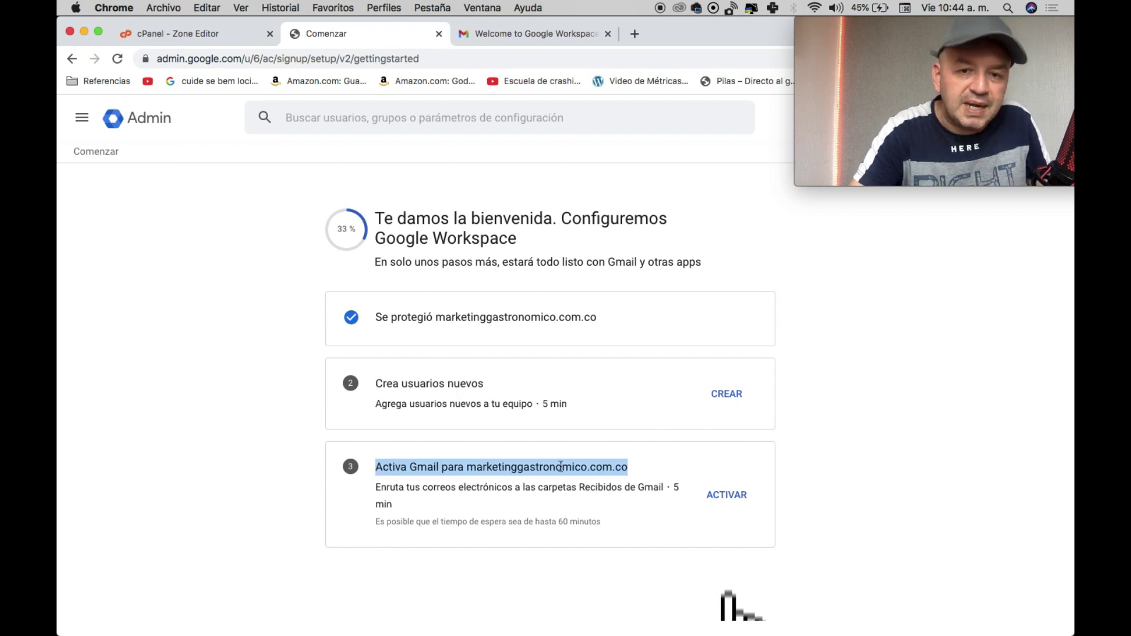
{"action": "left_click", "coordinate": [727, 494]}
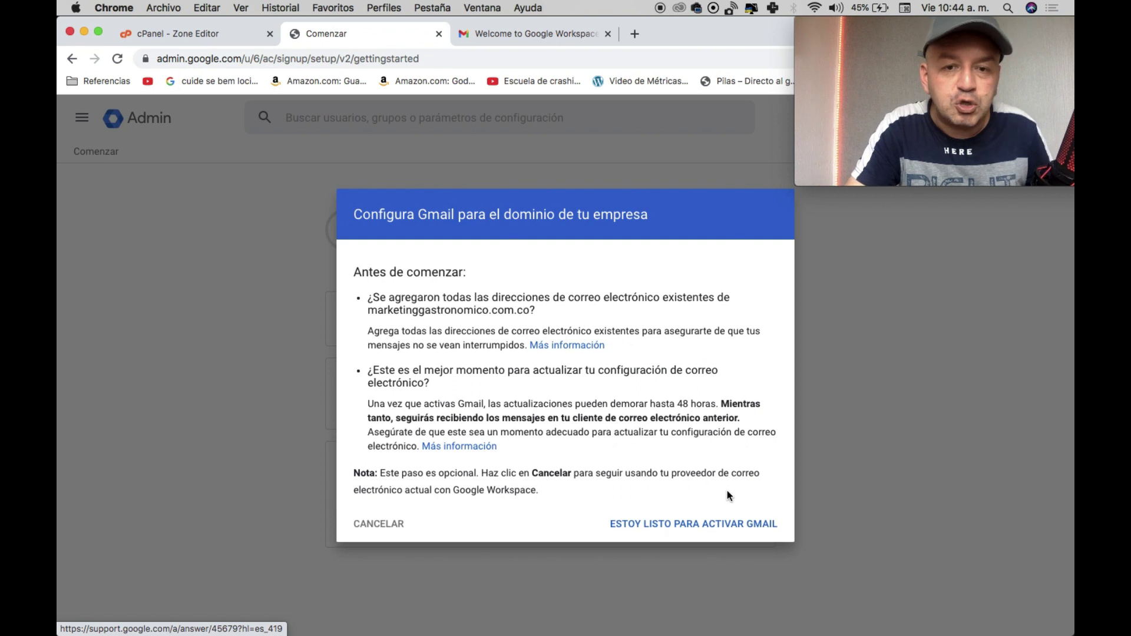
{"action": "left_click", "coordinate": [678, 532]}
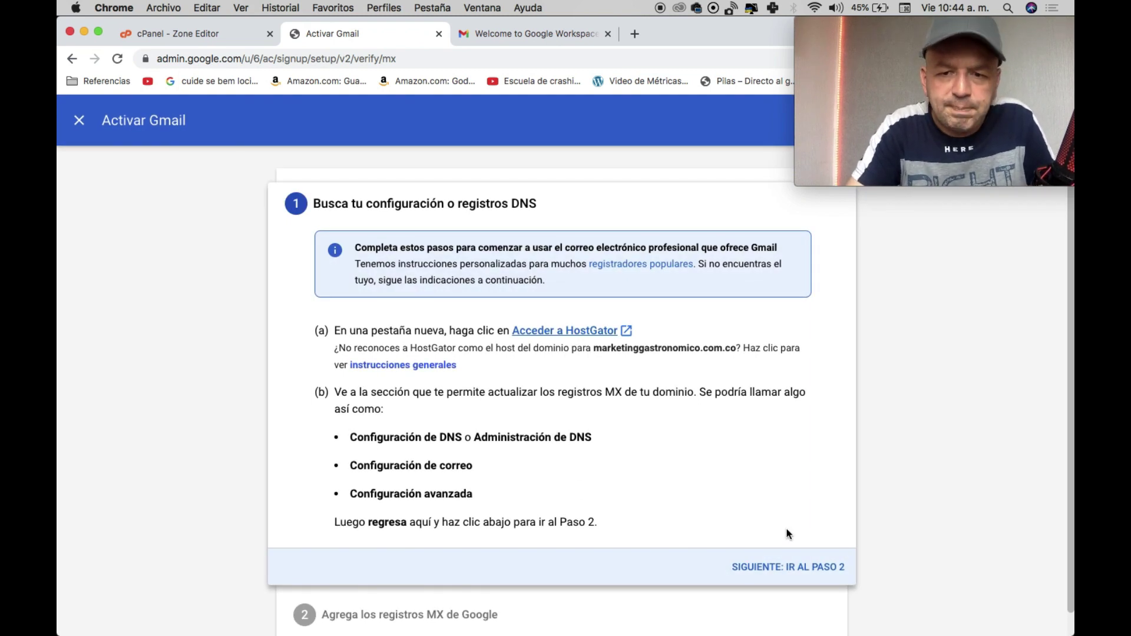
{"action": "left_click", "coordinate": [794, 564]}
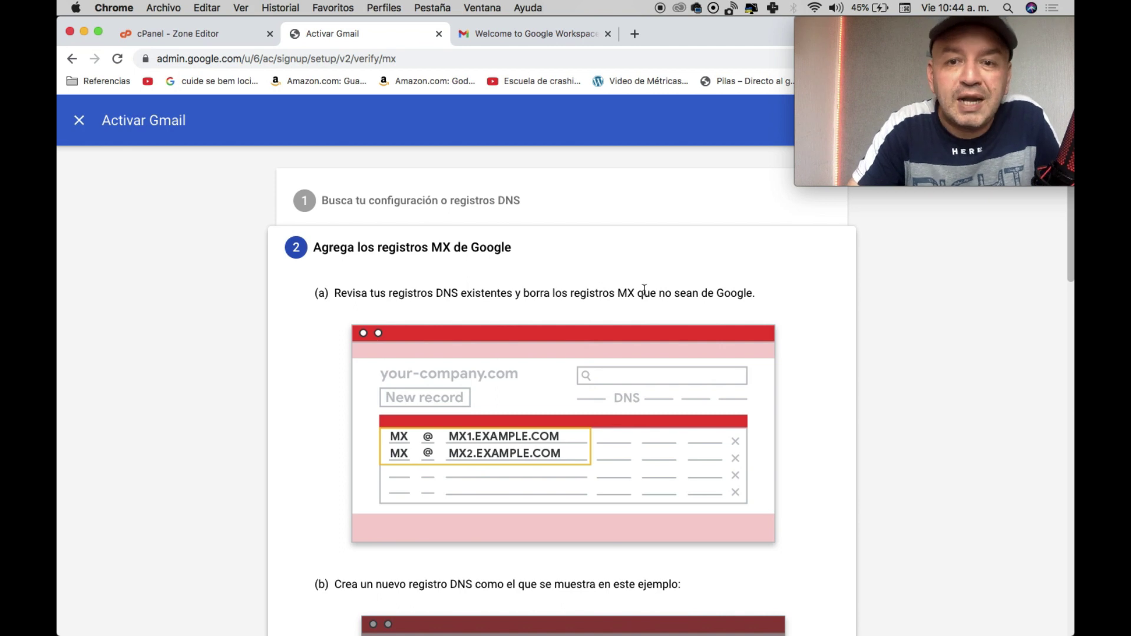
Delete the existing non-Google MX record from the domain's zone records.
{"action": "triple_click", "coordinate": [694, 298]}
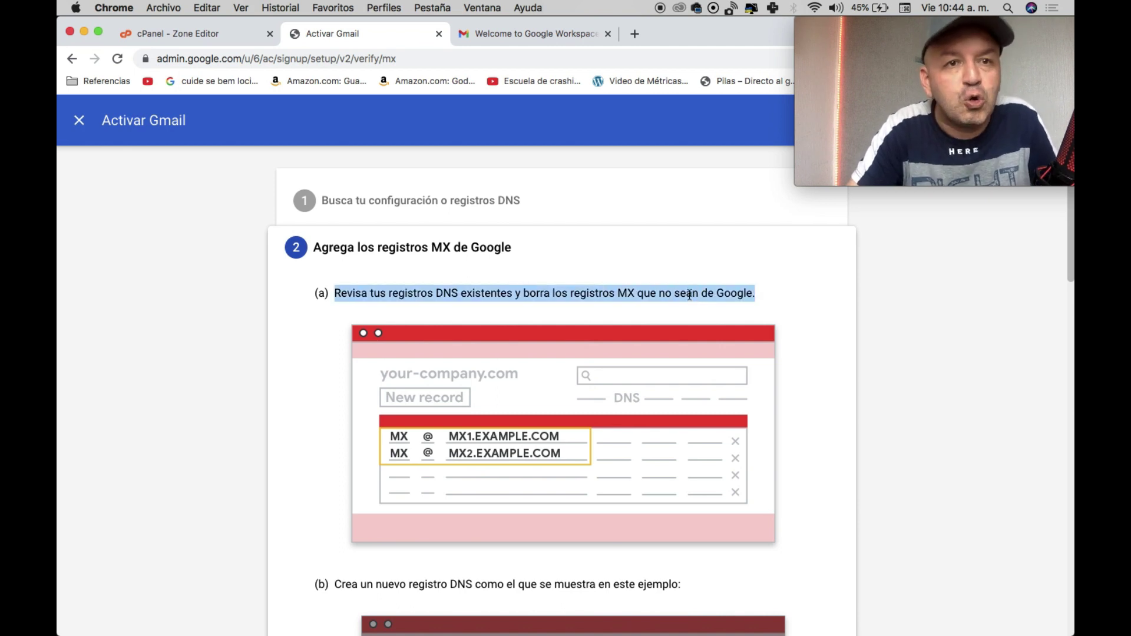
{"action": "left_click", "coordinate": [200, 33]}
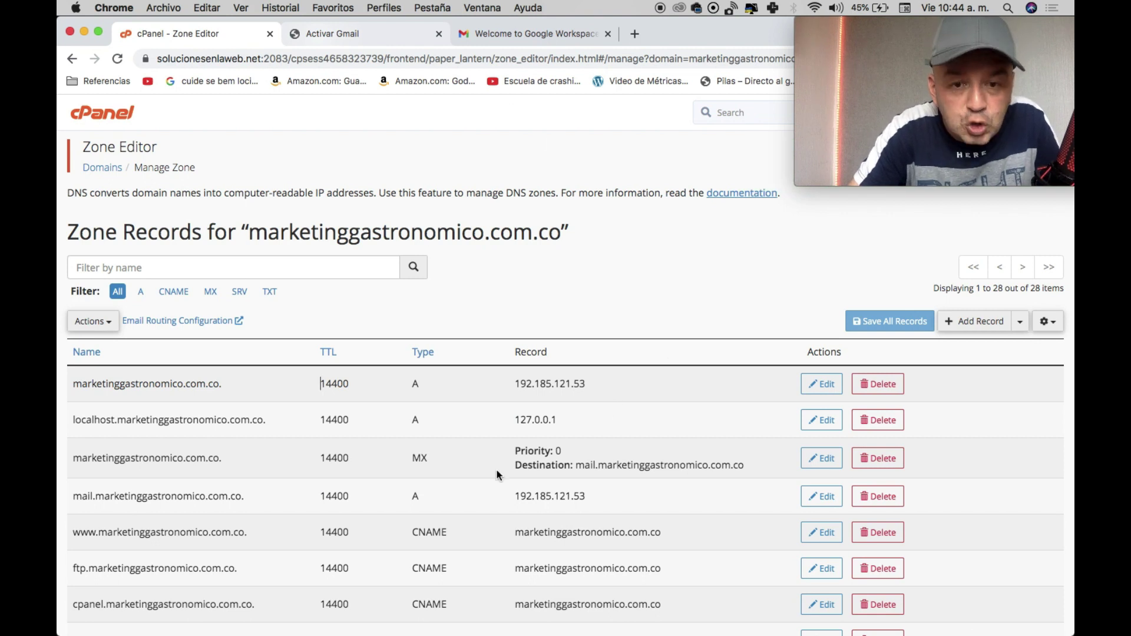
{"action": "scroll", "coordinate": [430, 462], "scroll_direction": "up", "scroll_amount": 5}
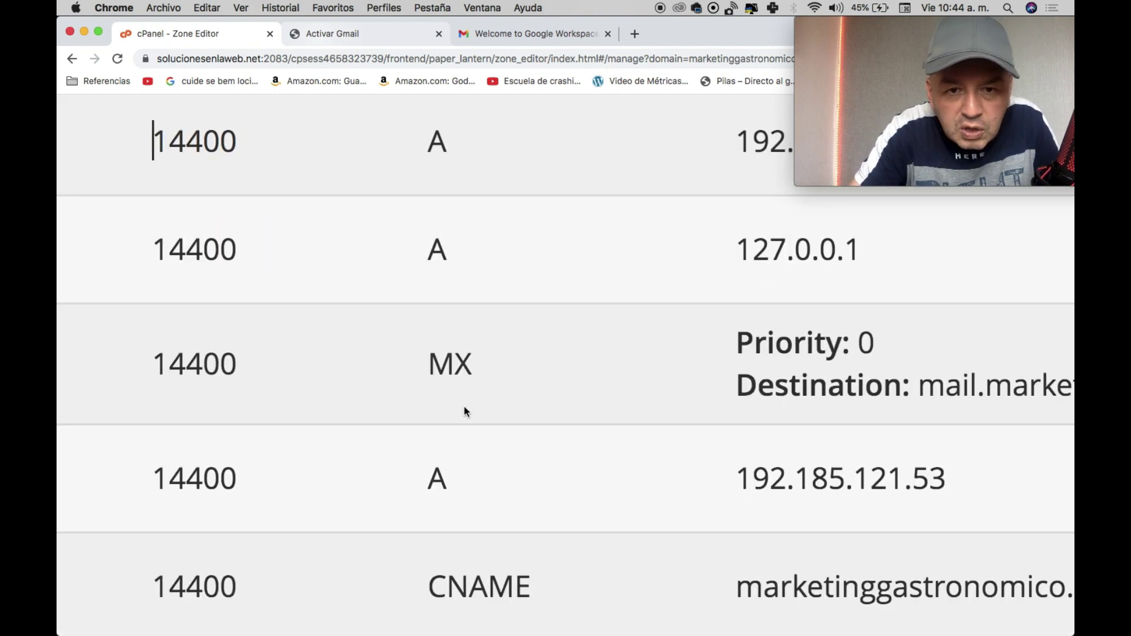
{"action": "scroll", "coordinate": [454, 379], "scroll_direction": "down", "scroll_amount": 5}
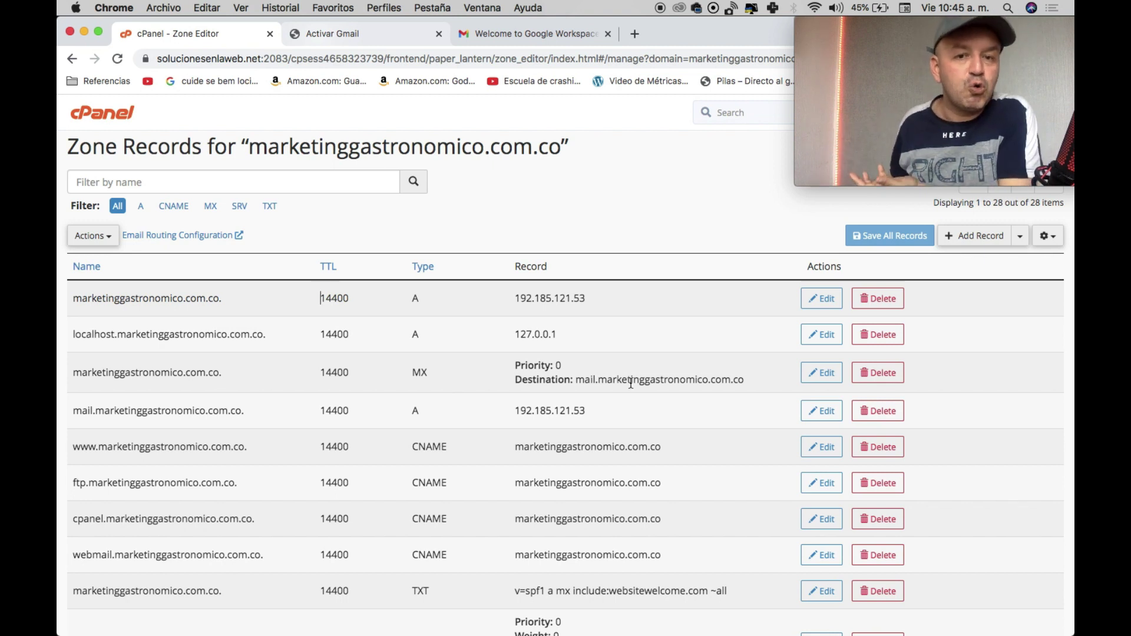
{"action": "left_click", "coordinate": [893, 372]}
{"action": "left_click", "coordinate": [652, 231]}
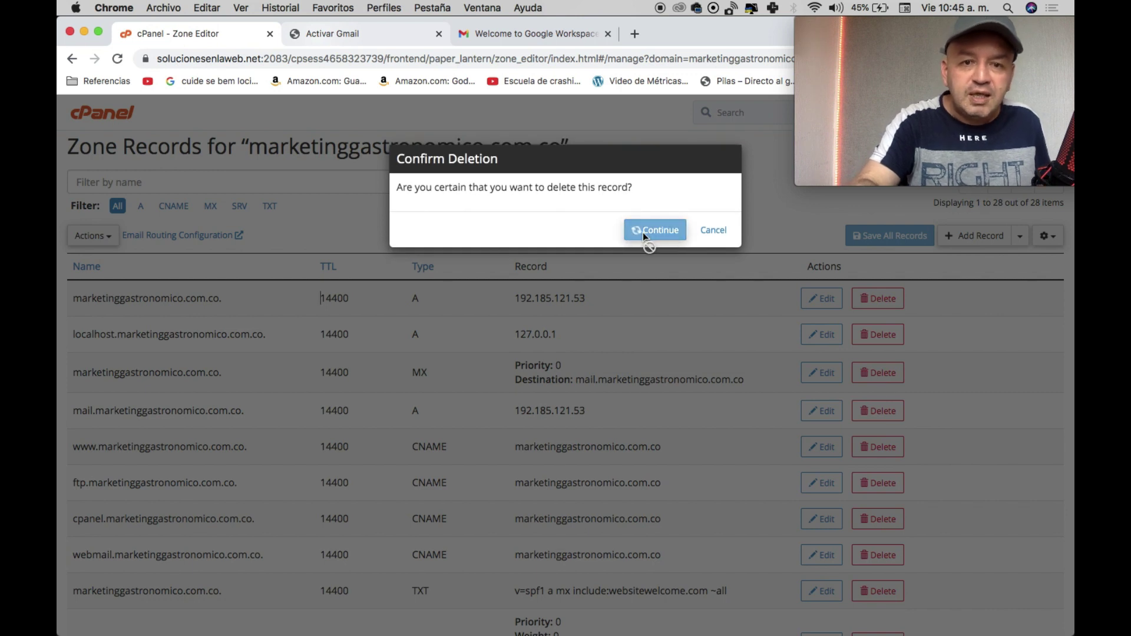
{"action": "scroll", "coordinate": [402, 518], "scroll_direction": "down", "scroll_amount": 6}
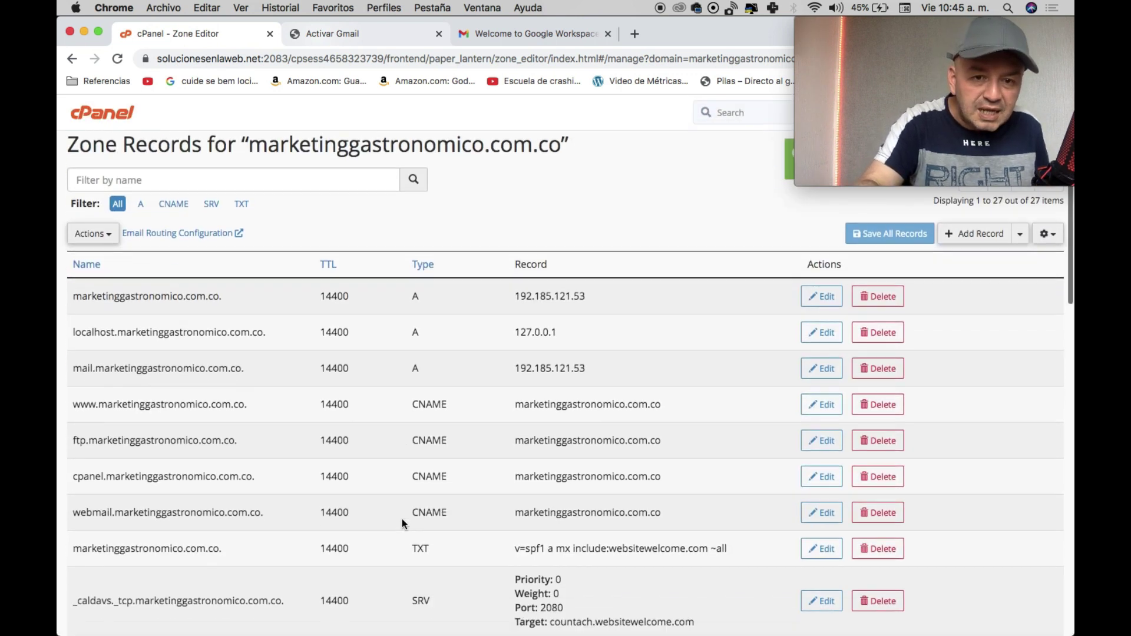
{"action": "scroll", "coordinate": [402, 518], "scroll_direction": "down", "scroll_amount": 10}
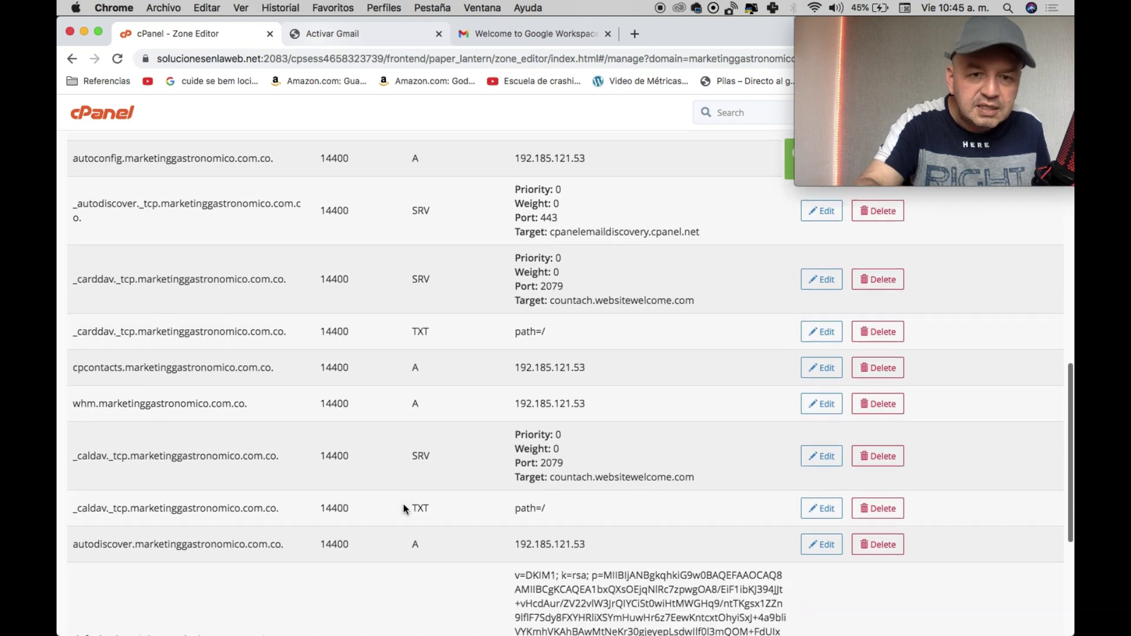
{"action": "scroll", "coordinate": [402, 504], "scroll_direction": "up", "scroll_amount": 15}
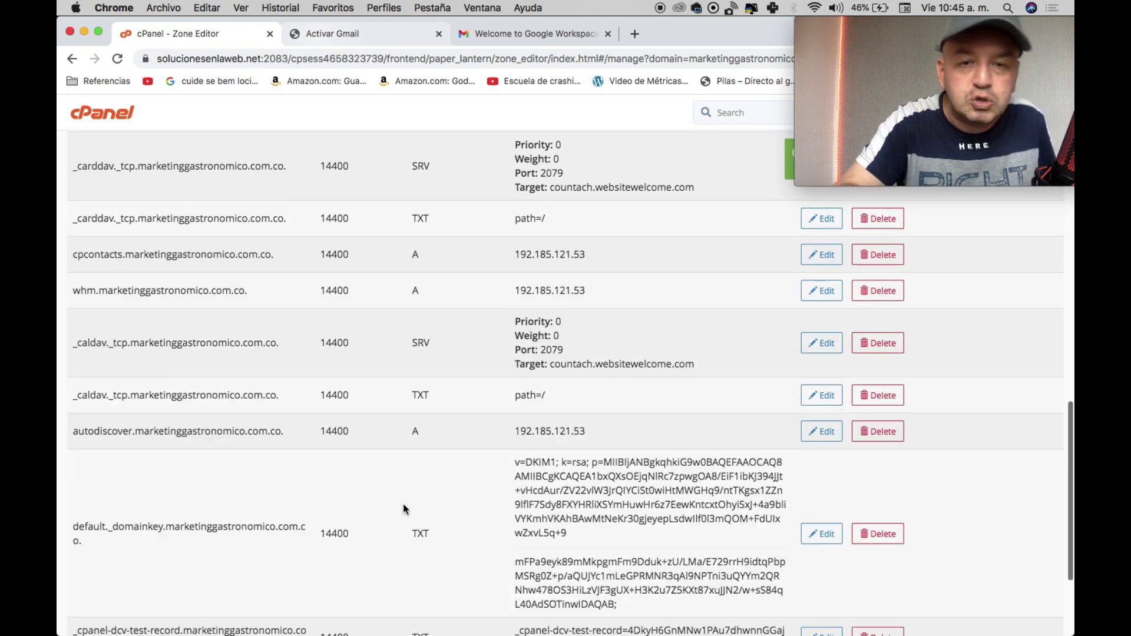
Copy the ASPMX.L.GOOGLE.COM server value from Google's MX instructions.
{"action": "left_click", "coordinate": [335, 37]}
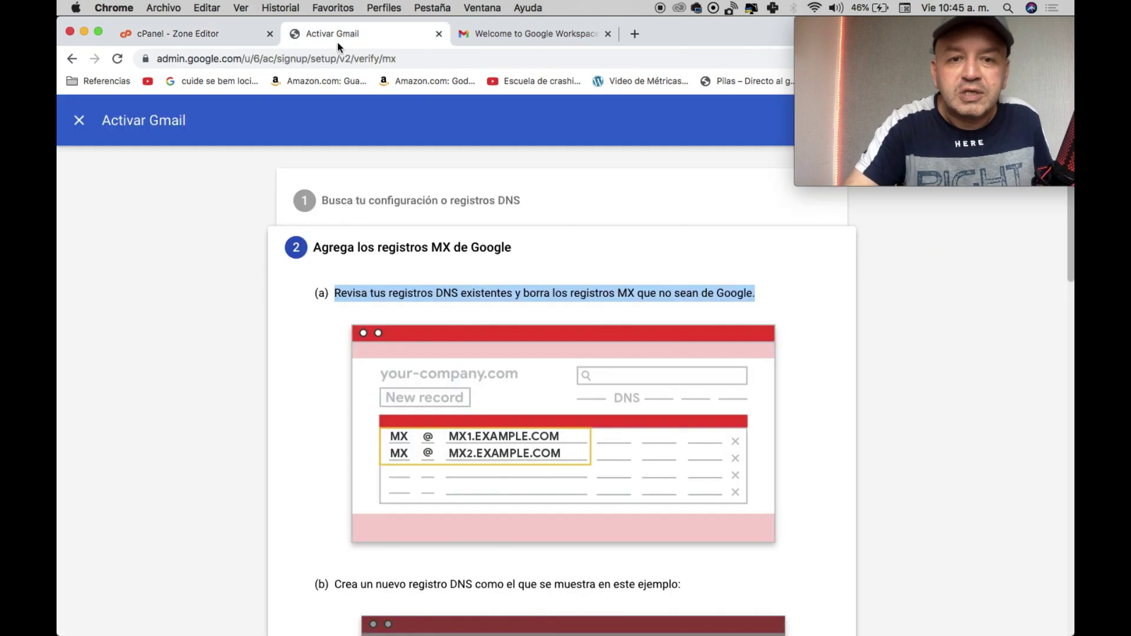
{"action": "scroll", "coordinate": [481, 404], "scroll_direction": "down", "scroll_amount": 5}
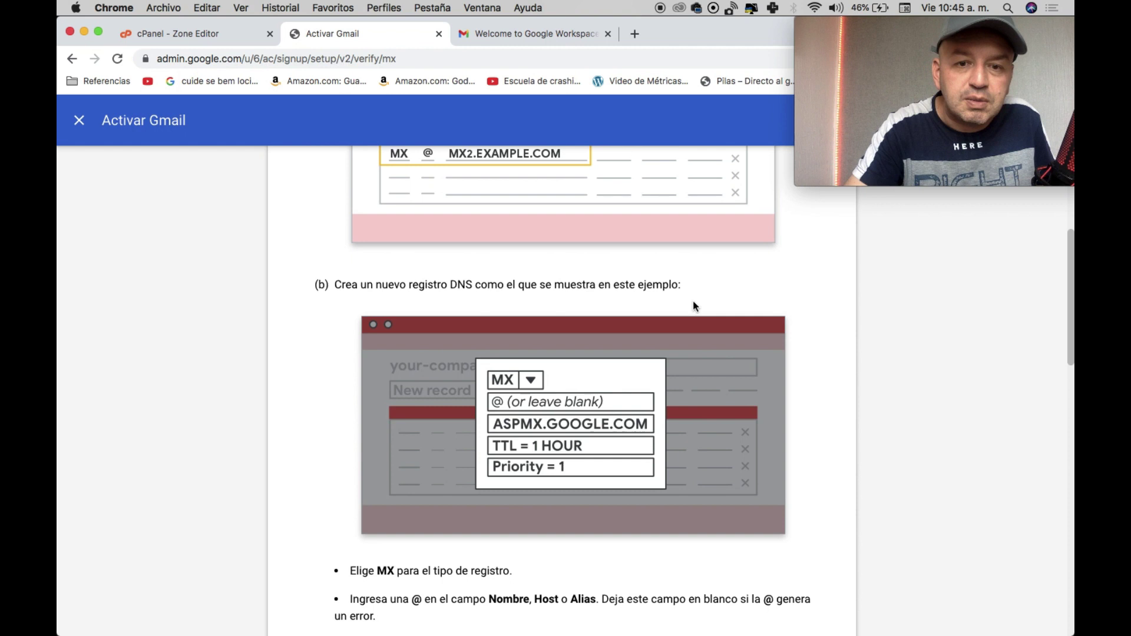
{"action": "scroll", "coordinate": [606, 439], "scroll_direction": "down", "scroll_amount": 3}
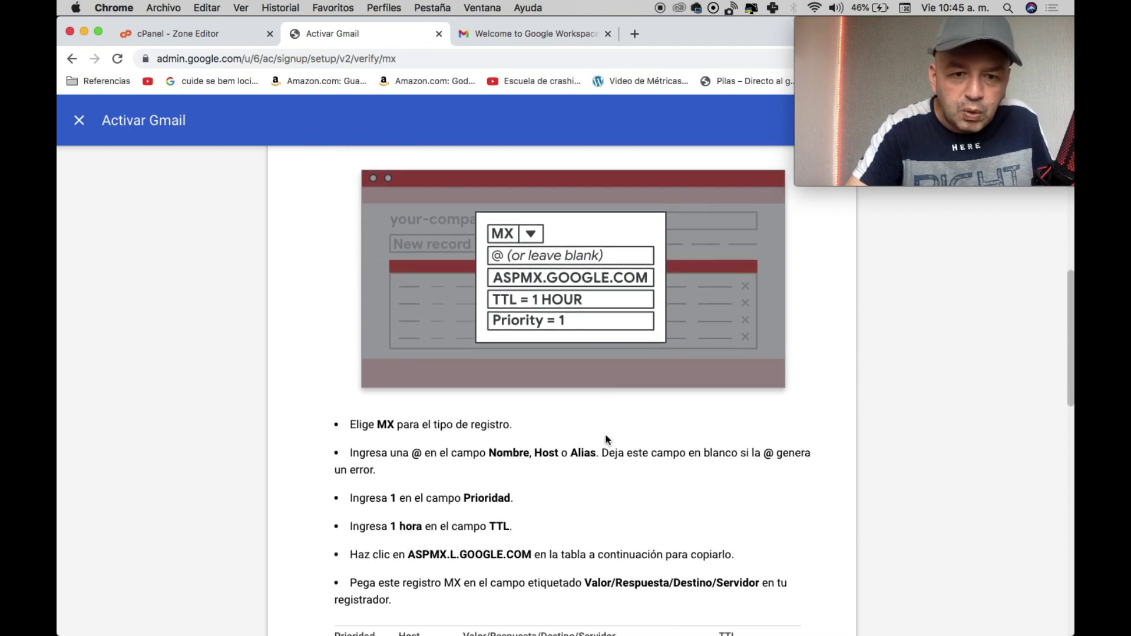
{"action": "scroll", "coordinate": [605, 438], "scroll_direction": "down", "scroll_amount": 5}
{"action": "left_click", "coordinate": [580, 372]}
{"action": "scroll", "coordinate": [578, 372], "scroll_direction": "up", "scroll_amount": 5}
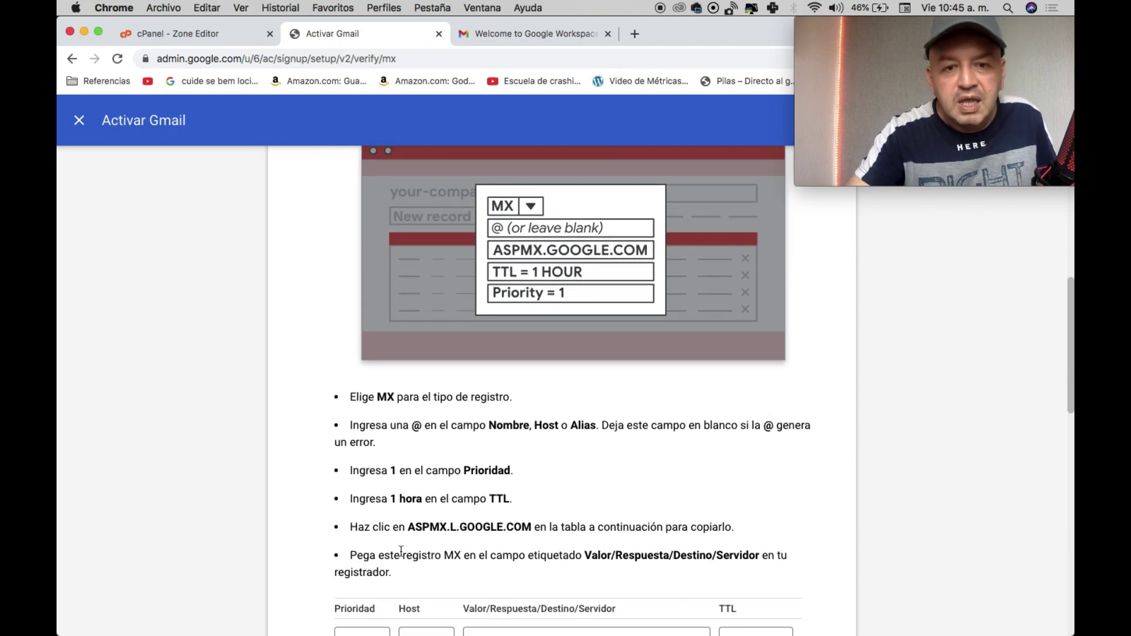
{"action": "left_click", "coordinate": [198, 37]}
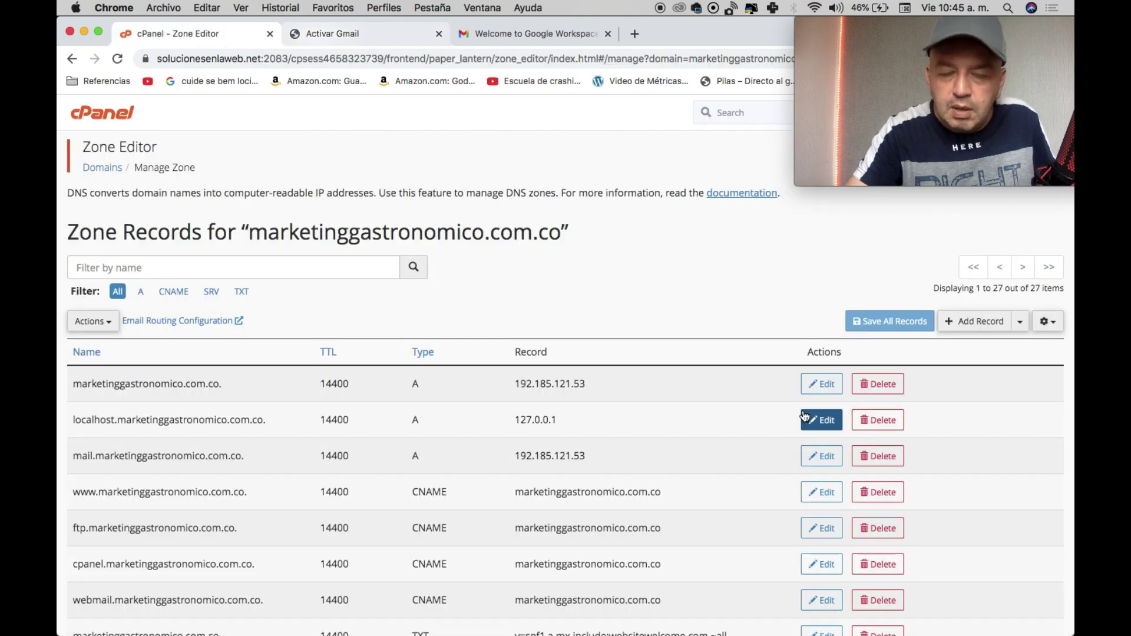
{"action": "left_click", "coordinate": [1020, 323]}
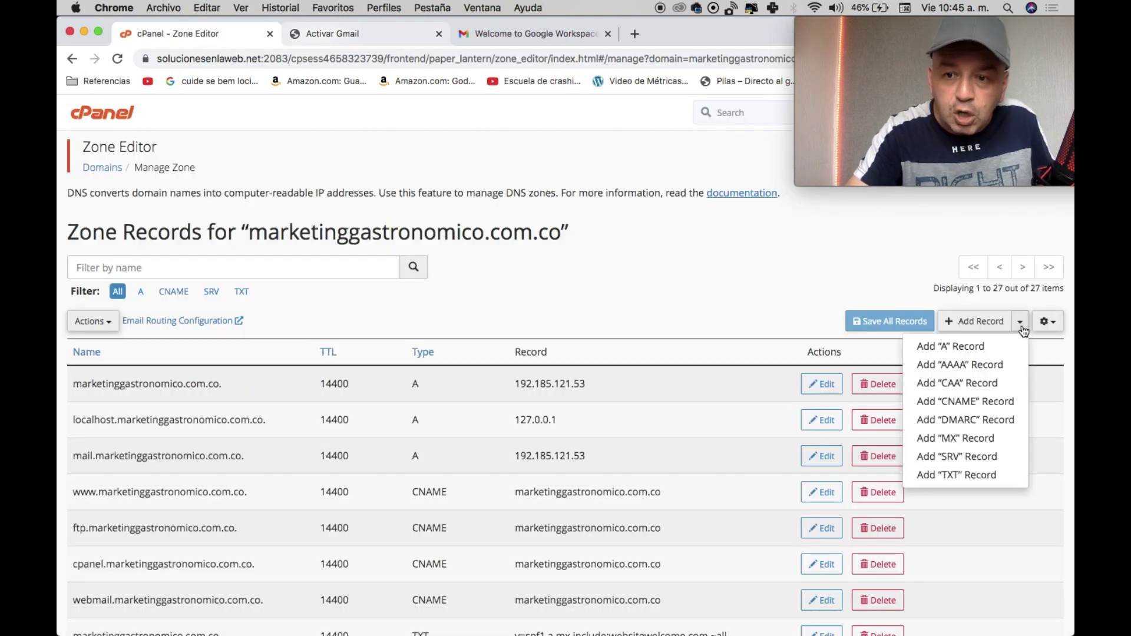
Start a new MX record with priority 1 and destination ASPMX.L.GOOGLE.COM.
{"action": "left_click", "coordinate": [976, 440]}
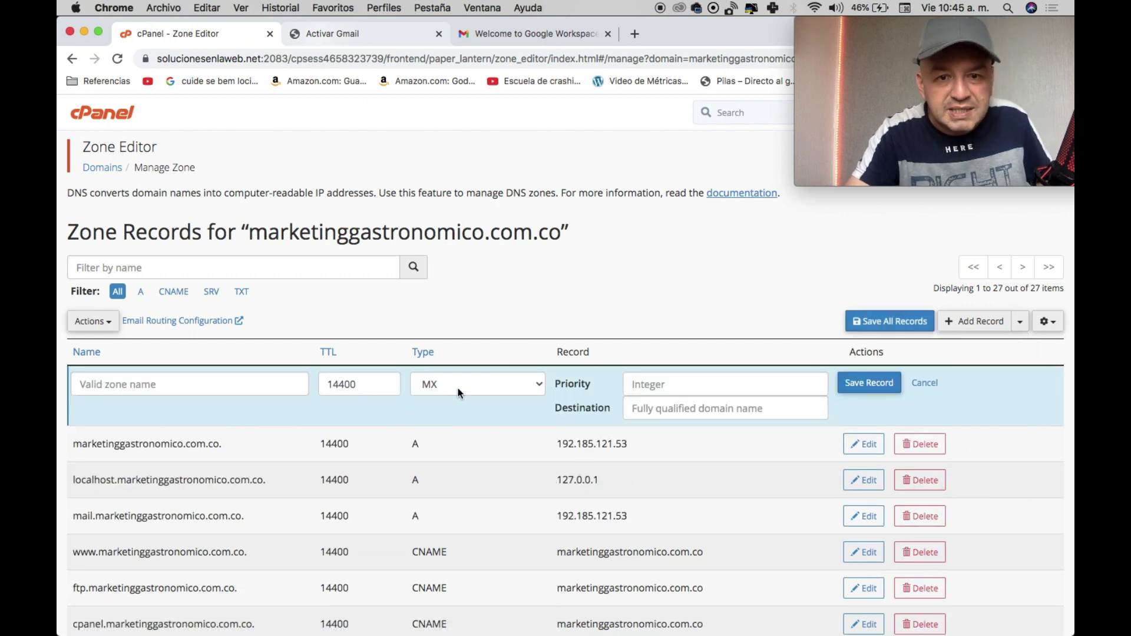
{"action": "left_click", "coordinate": [334, 26]}
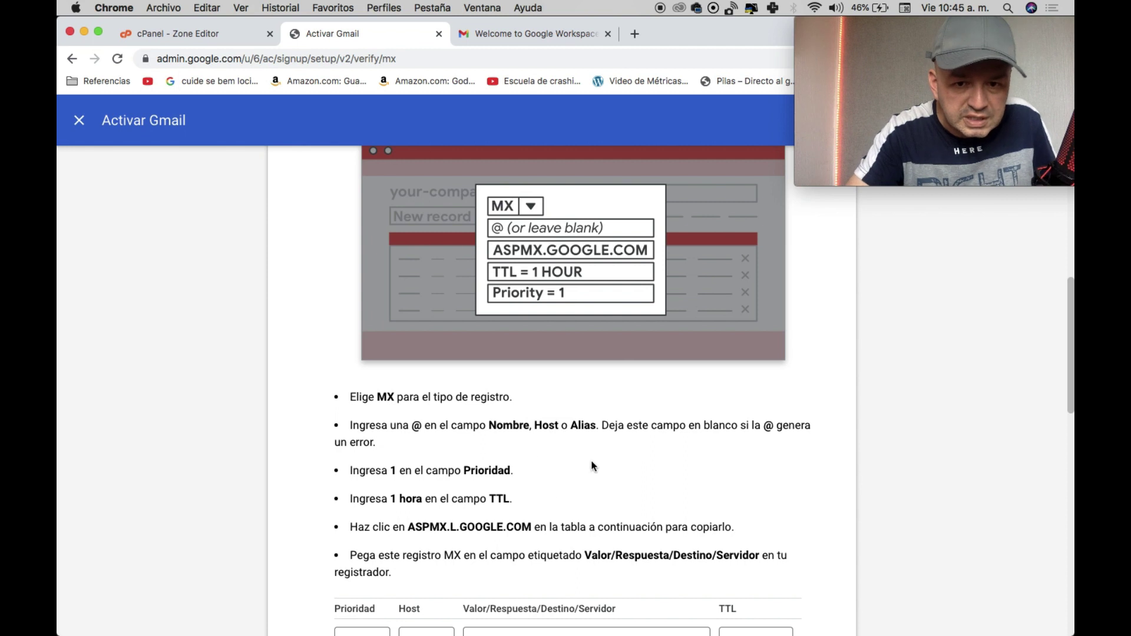
{"action": "left_click_drag", "start_coordinate": [408, 525], "coordinate": [529, 533]}
{"action": "scroll", "coordinate": [478, 516], "scroll_direction": "down", "scroll_amount": 1}
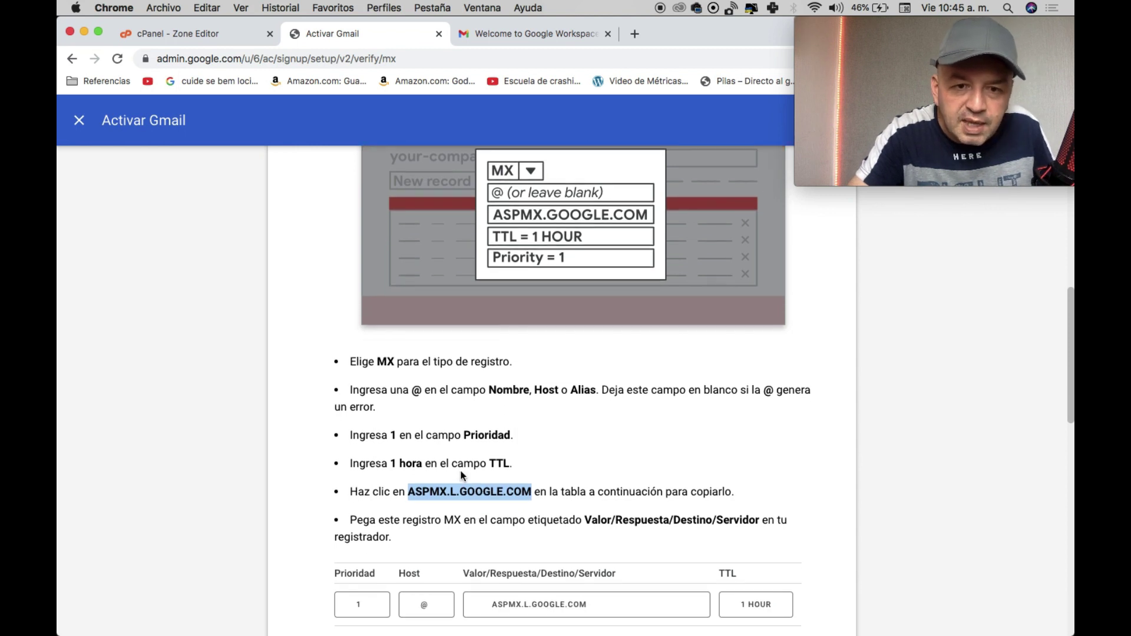
{"action": "scroll", "coordinate": [486, 507], "scroll_direction": "down", "scroll_amount": 1}
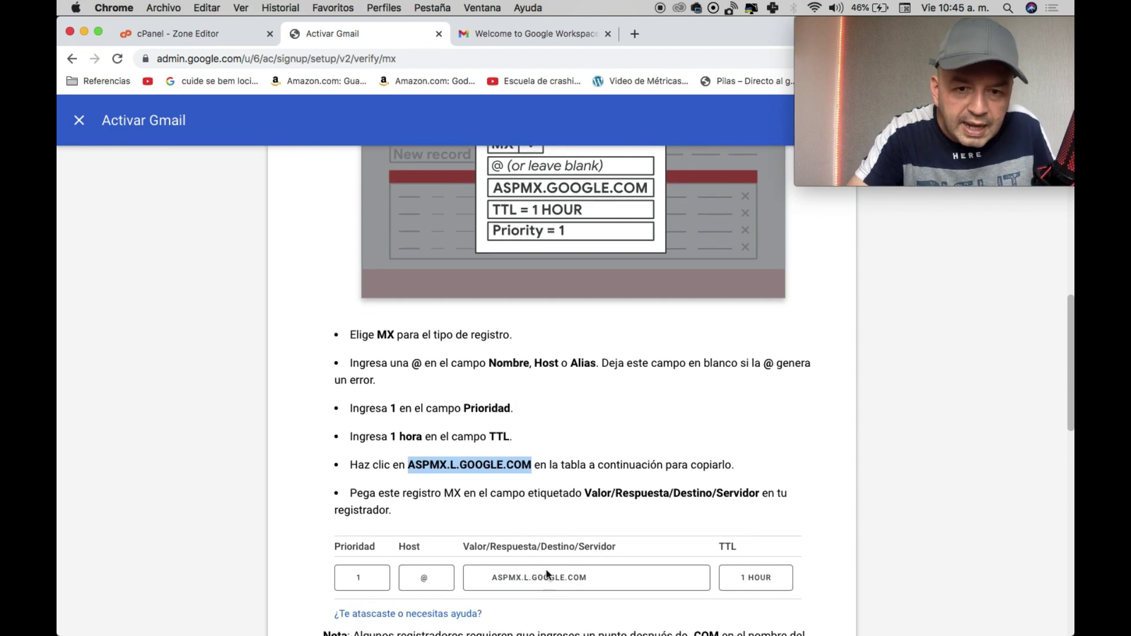
{"action": "left_click", "coordinate": [548, 577]}
{"action": "key", "text": "super+c"}
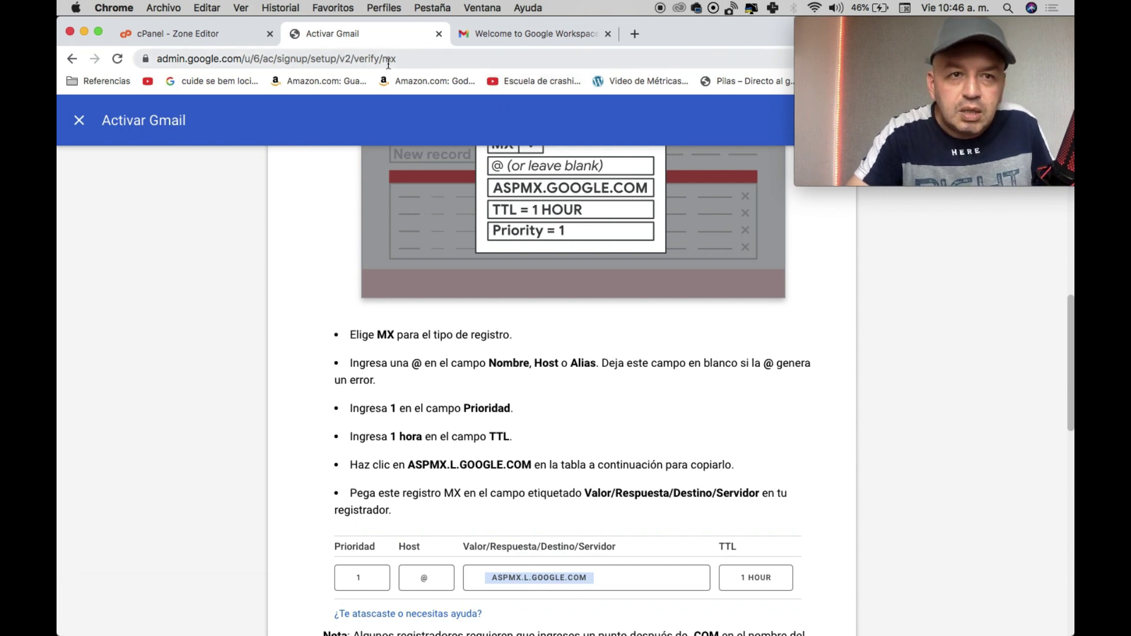
{"action": "left_click", "coordinate": [206, 38]}
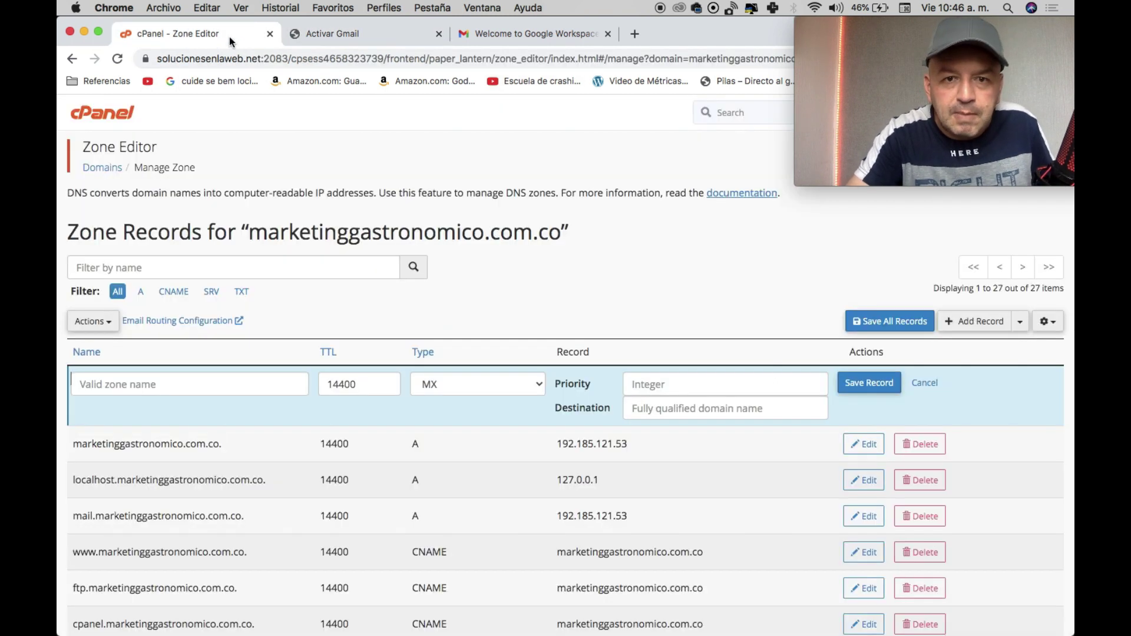
{"action": "left_click", "coordinate": [676, 378]}
{"action": "type", "text": "1"}
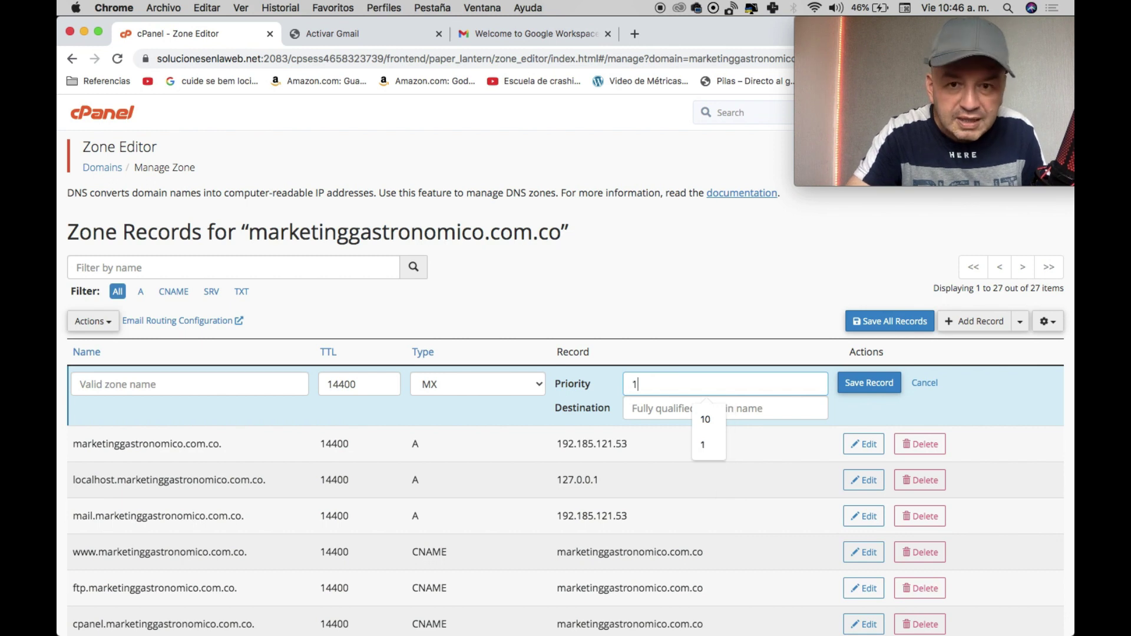
{"action": "left_click", "coordinate": [673, 406]}
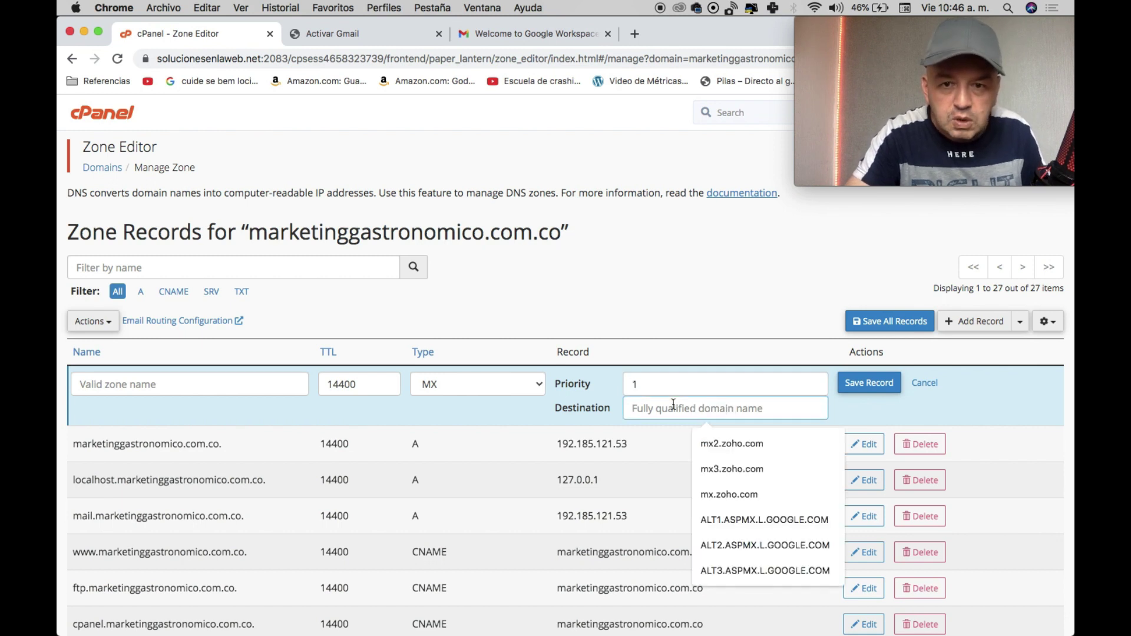
{"action": "key", "text": "super+v"}
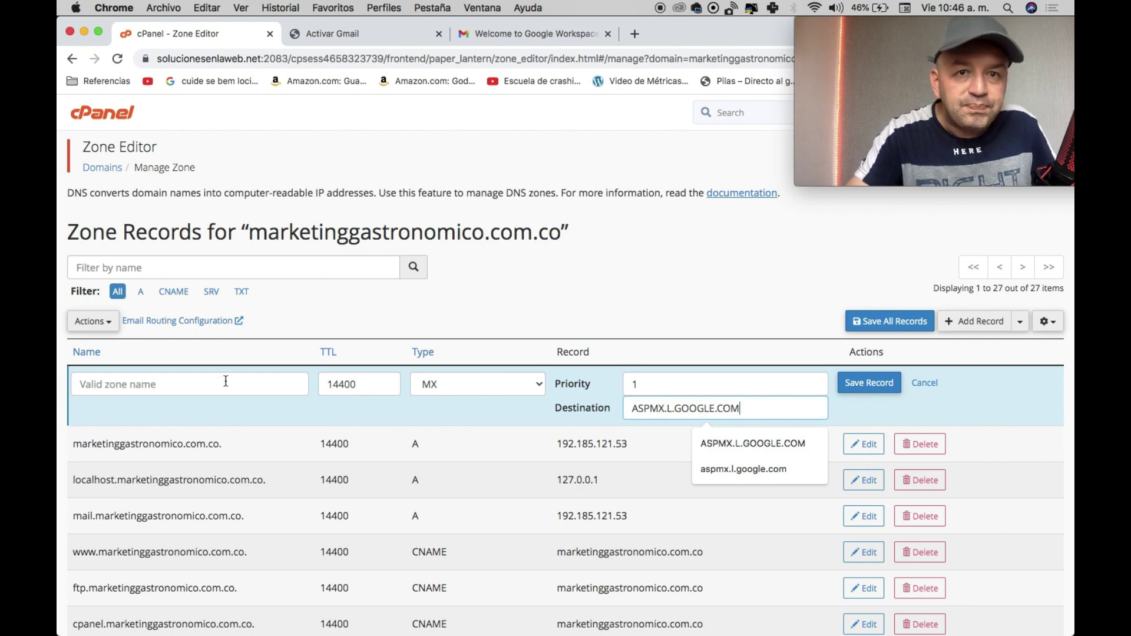
Set the record name to marketinggastronomico.com.co. and save it, making 28 records.
{"action": "left_click", "coordinate": [353, 26]}
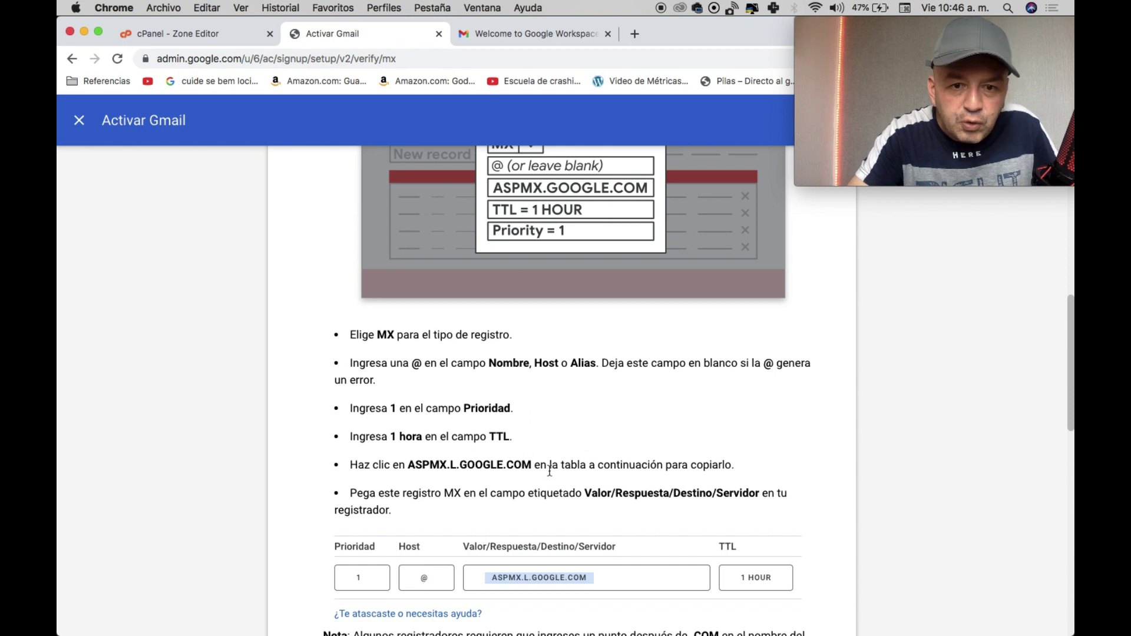
{"action": "scroll", "coordinate": [547, 474], "scroll_direction": "down", "scroll_amount": 1}
{"action": "scroll", "coordinate": [548, 473], "scroll_direction": "up", "scroll_amount": 3}
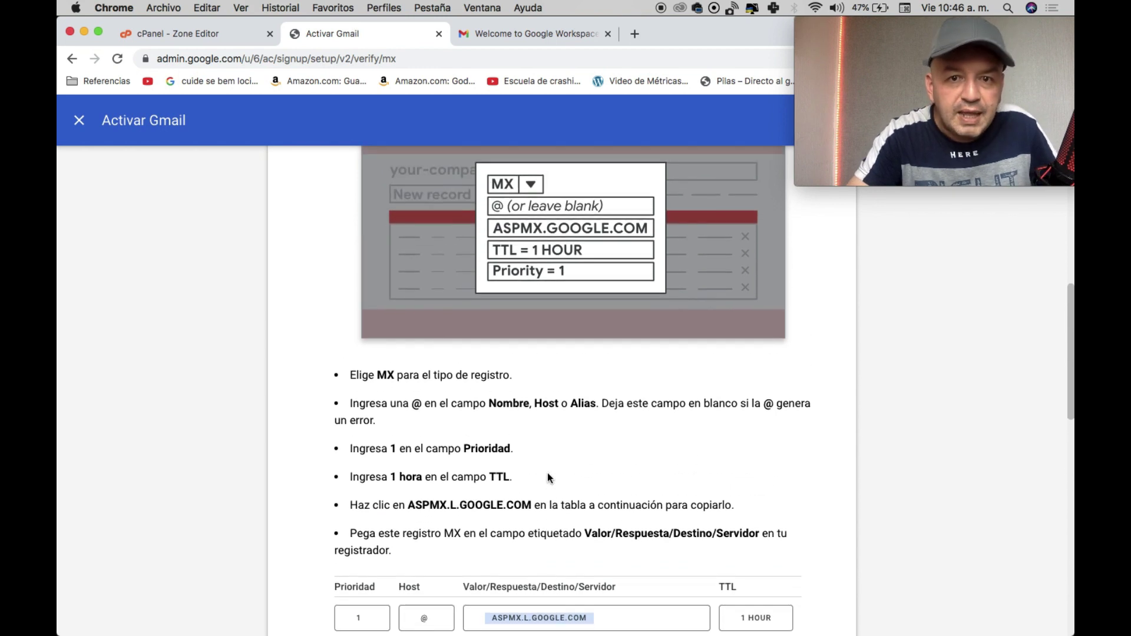
{"action": "left_click", "coordinate": [215, 40]}
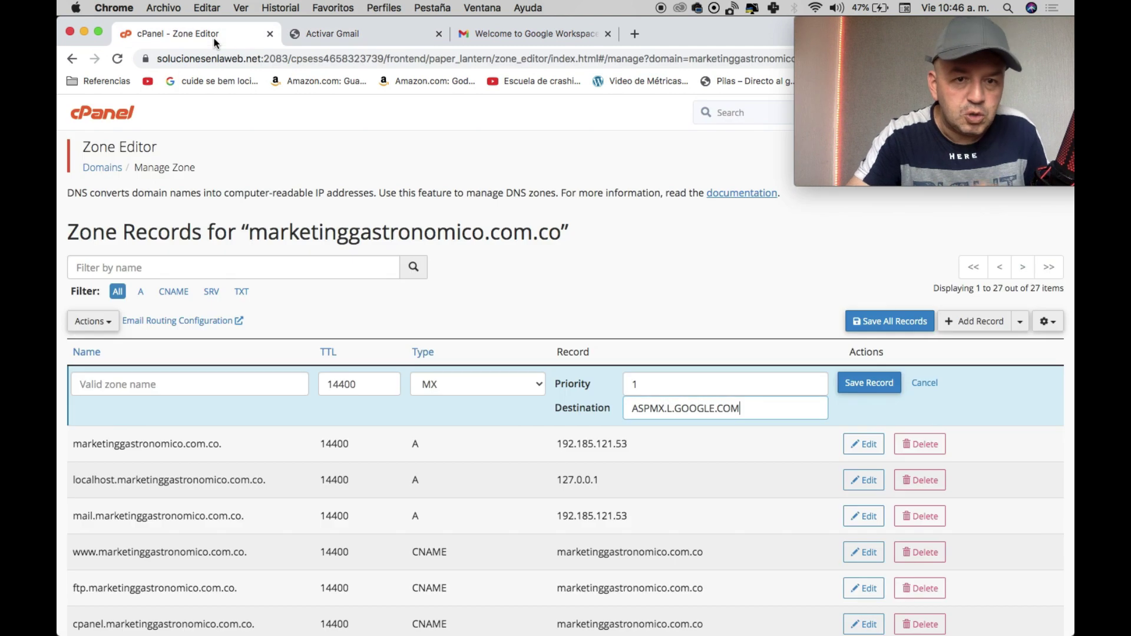
{"action": "left_click", "coordinate": [228, 383]}
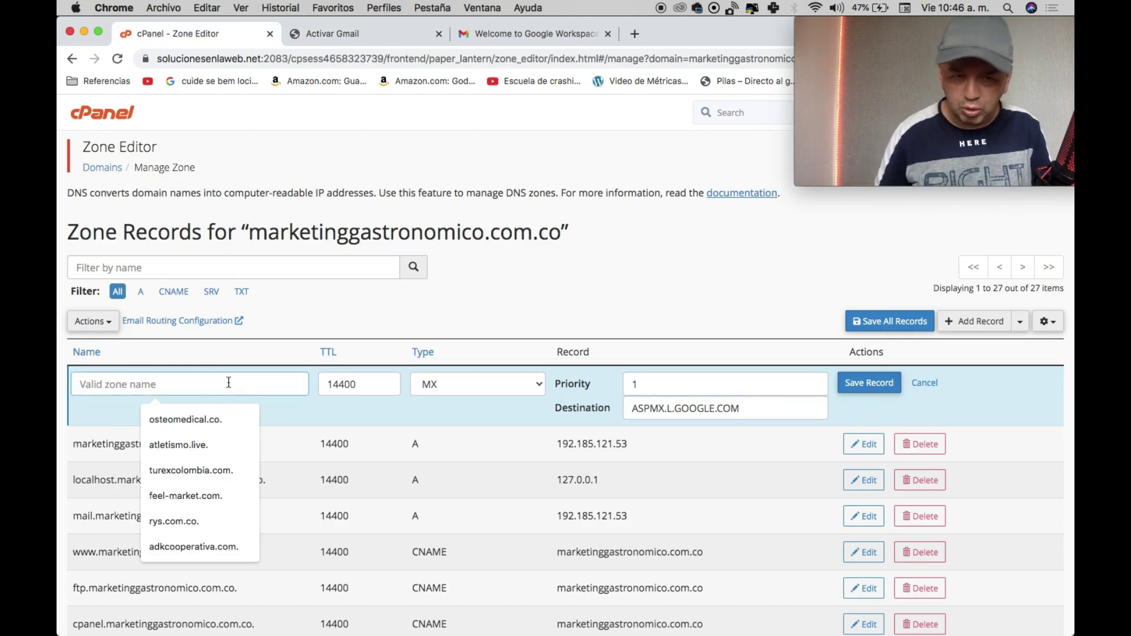
{"action": "type", "text": "mar"}
{"action": "key", "text": "Down"}
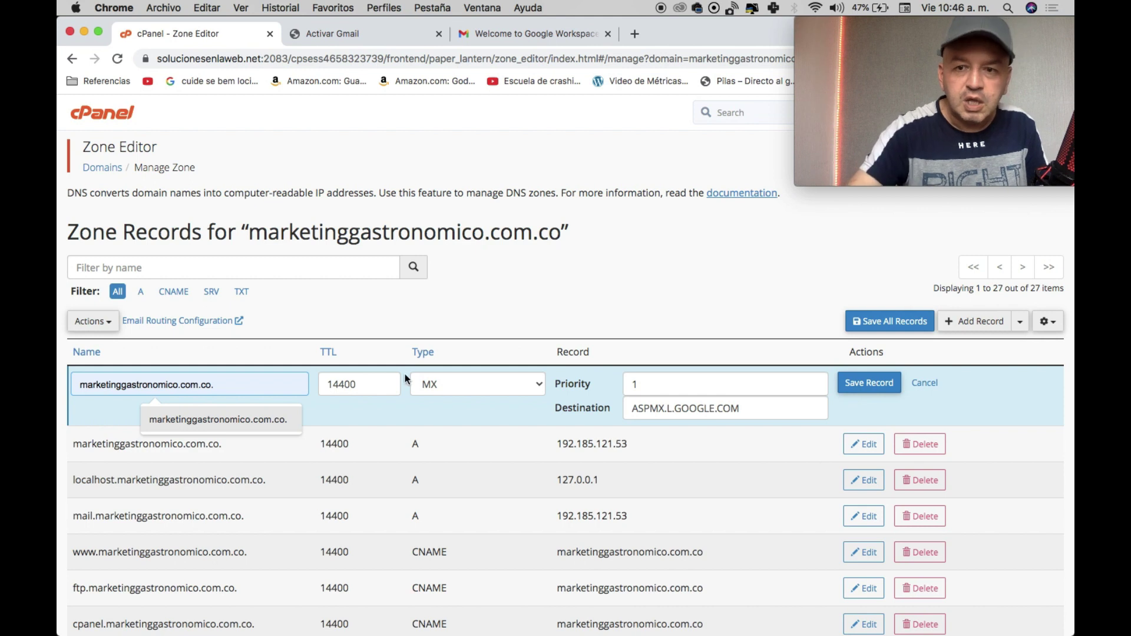
{"action": "left_click", "coordinate": [864, 384]}
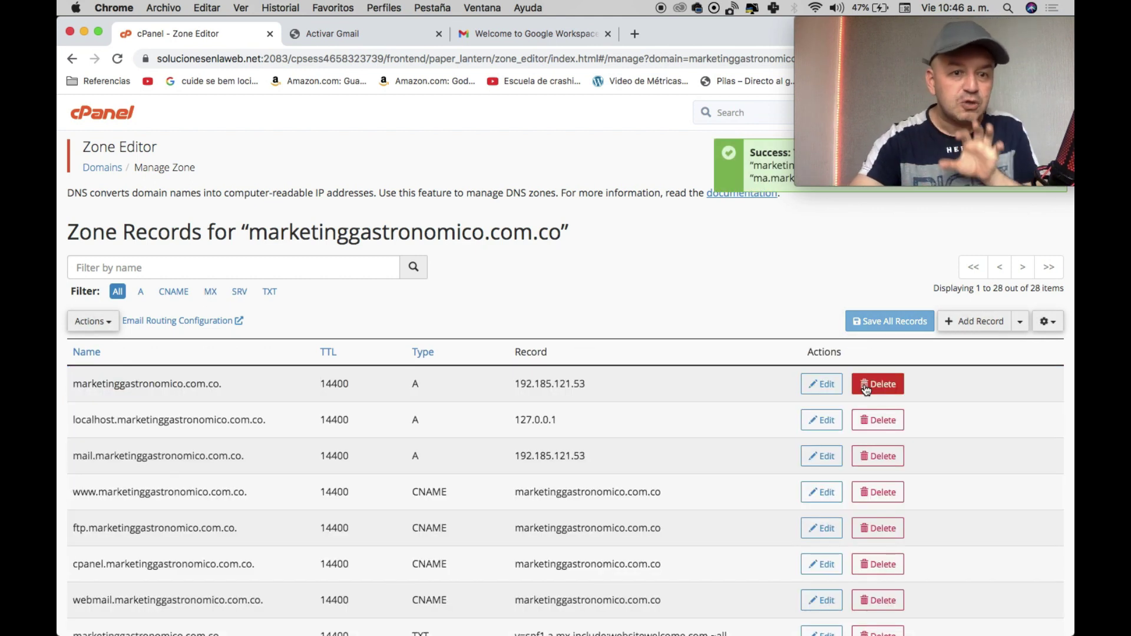
{"action": "scroll", "coordinate": [643, 415], "scroll_direction": "down", "scroll_amount": 5}
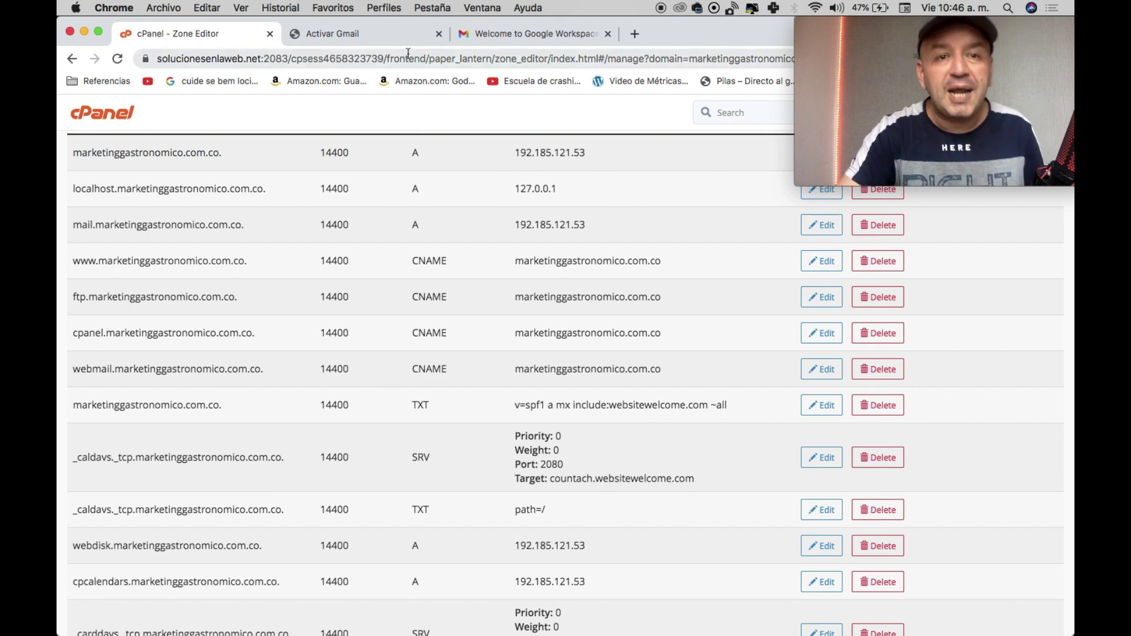
{"action": "scroll", "coordinate": [434, 187], "scroll_direction": "up", "scroll_amount": 5}
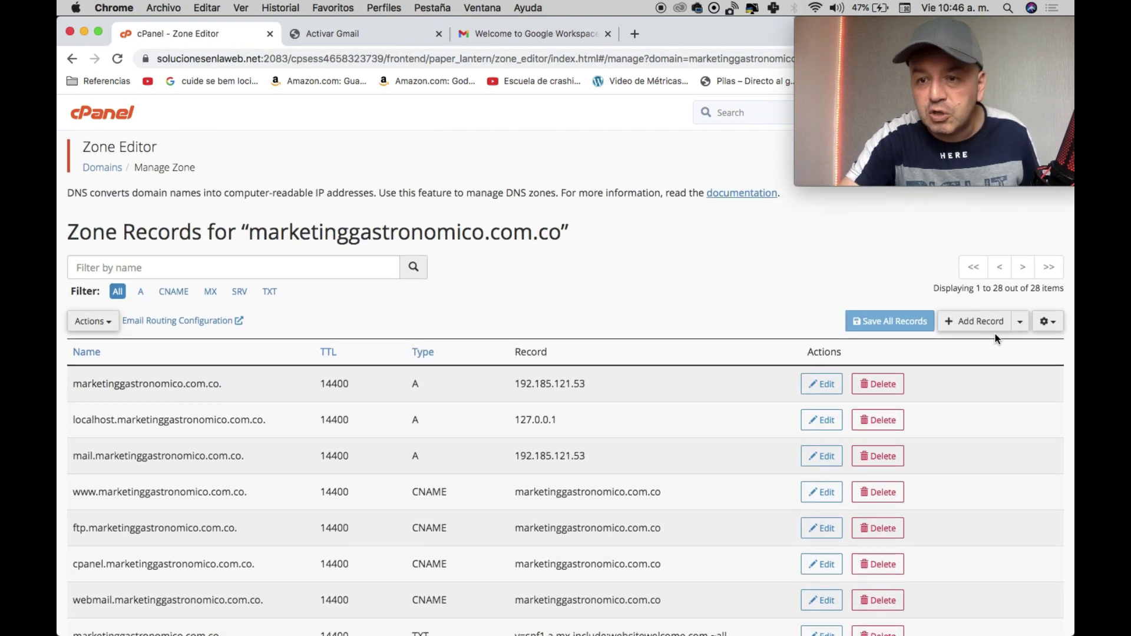
Start a second MX record named marketinggastronomico.com.co.
{"action": "left_click", "coordinate": [1019, 322]}
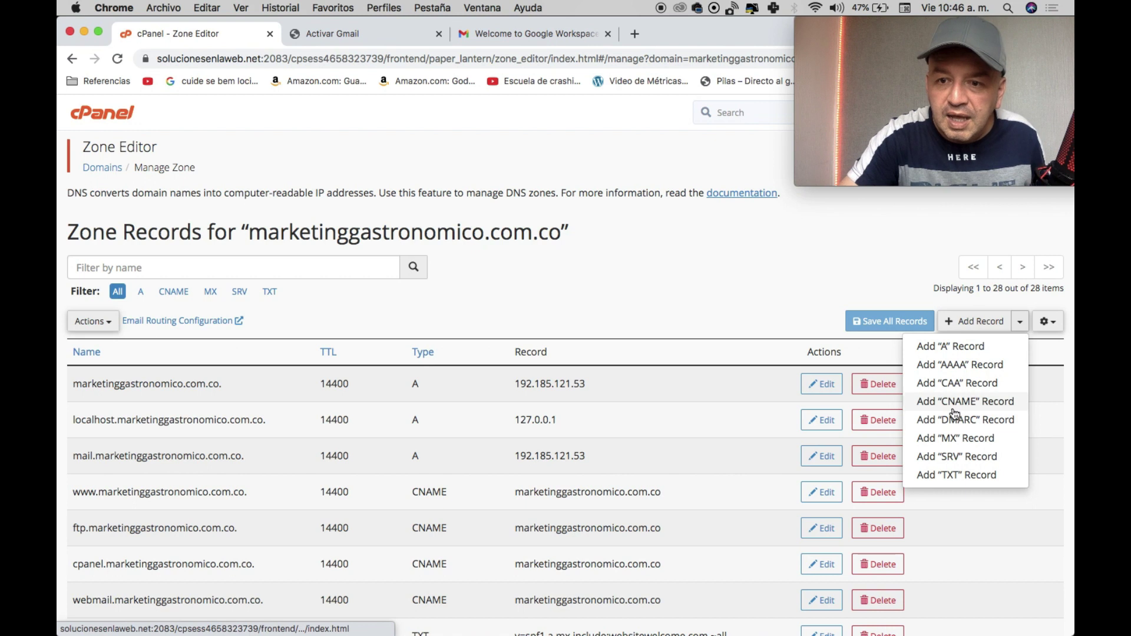
{"action": "left_click", "coordinate": [947, 438]}
{"action": "left_click", "coordinate": [193, 375]}
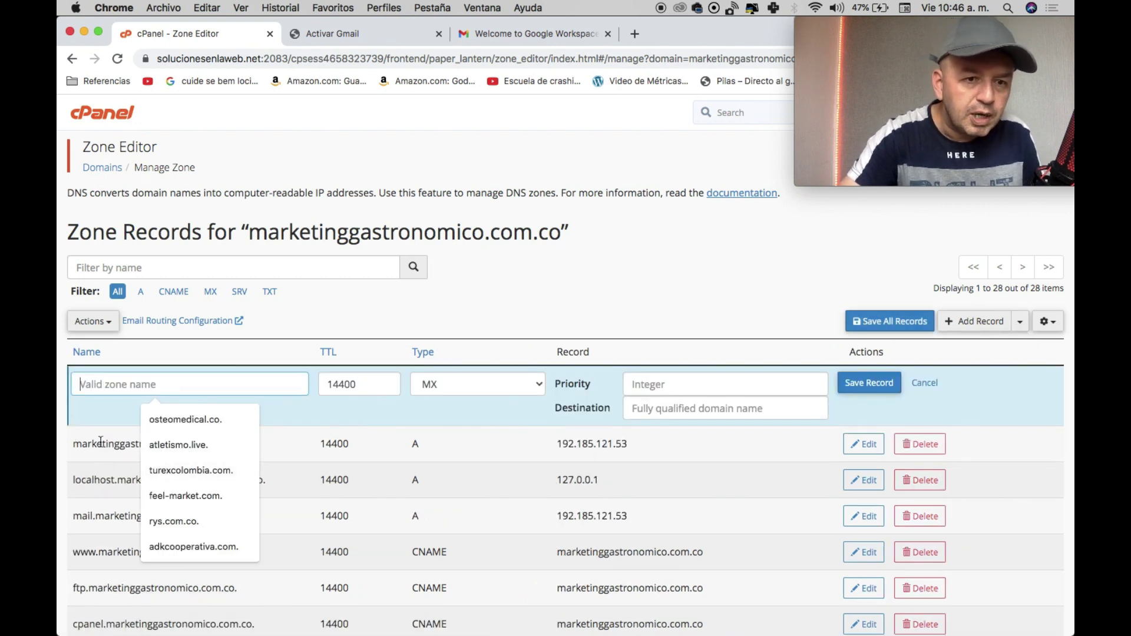
{"action": "type", "text": "marketinggastronomico.com.co."}
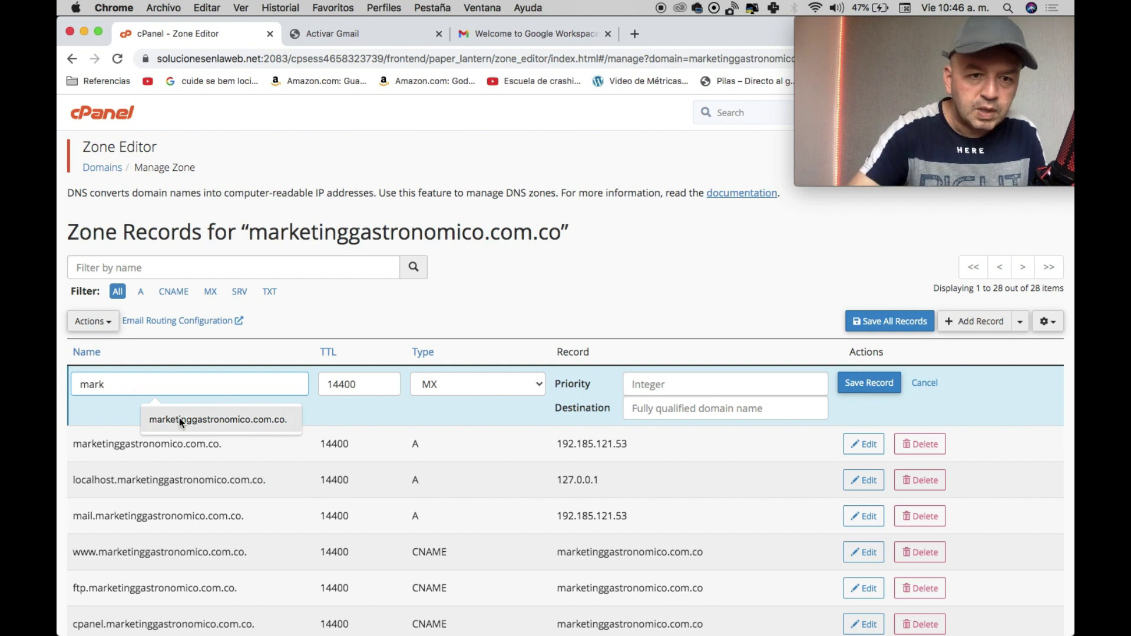
{"action": "left_click", "coordinate": [179, 418]}
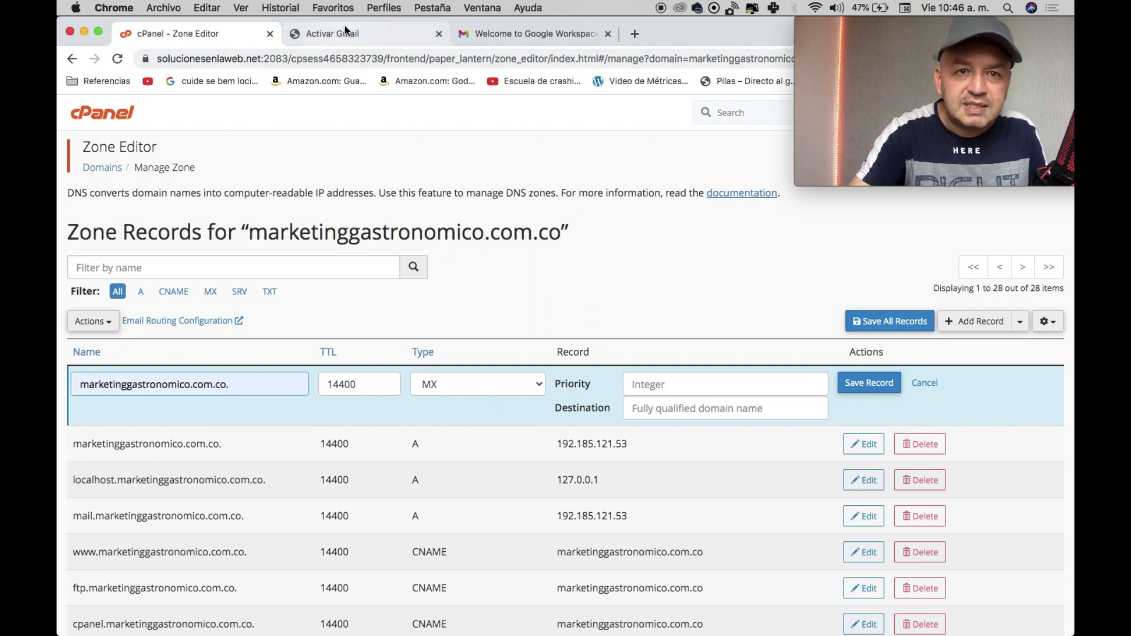
Give it priority 5 and destination ALT1.ASPMX.L.GOOGLE.COM, then save it.
{"action": "left_click", "coordinate": [333, 34]}
{"action": "scroll", "coordinate": [498, 423], "scroll_direction": "down", "scroll_amount": 5}
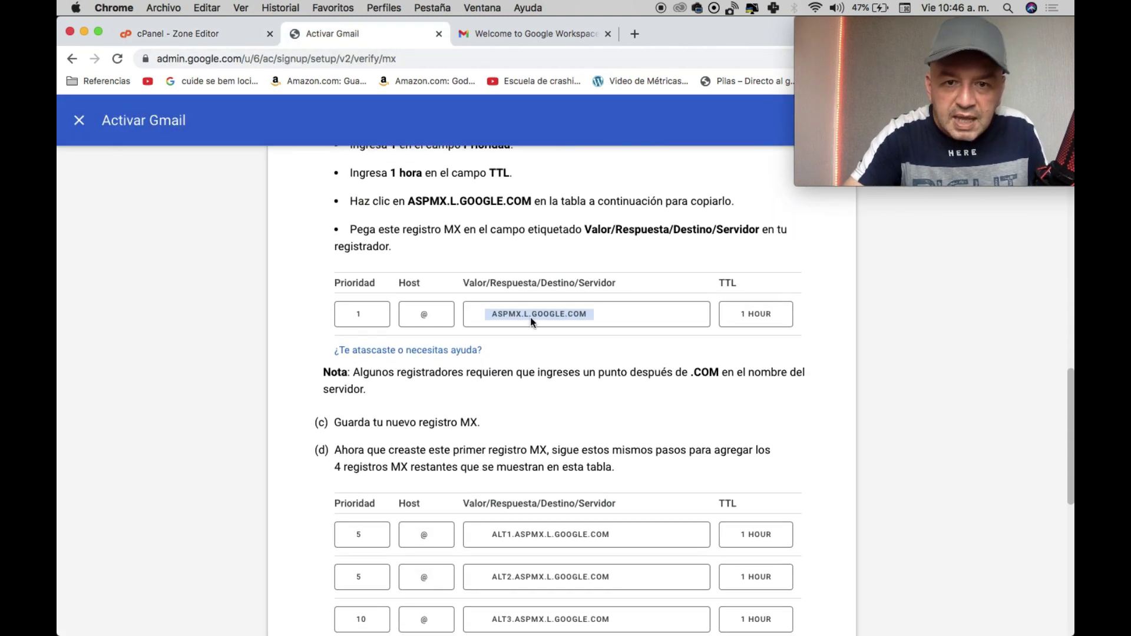
{"action": "scroll", "coordinate": [495, 330], "scroll_direction": "down", "scroll_amount": 3}
{"action": "left_click", "coordinate": [538, 440]}
{"action": "key", "text": "super+c"}
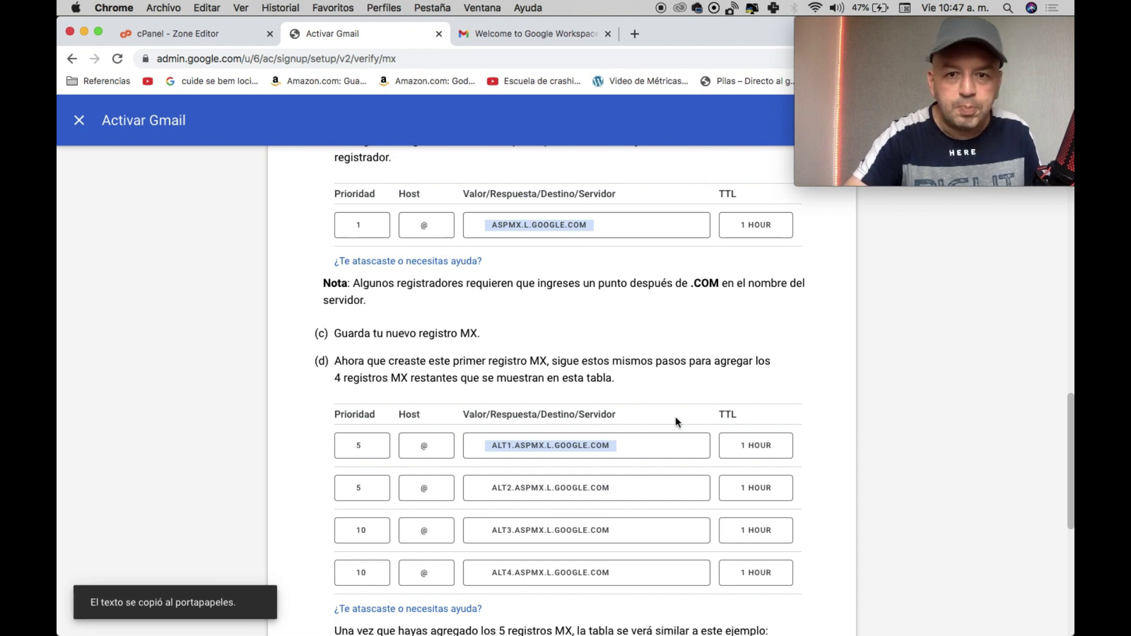
{"action": "left_click", "coordinate": [180, 34]}
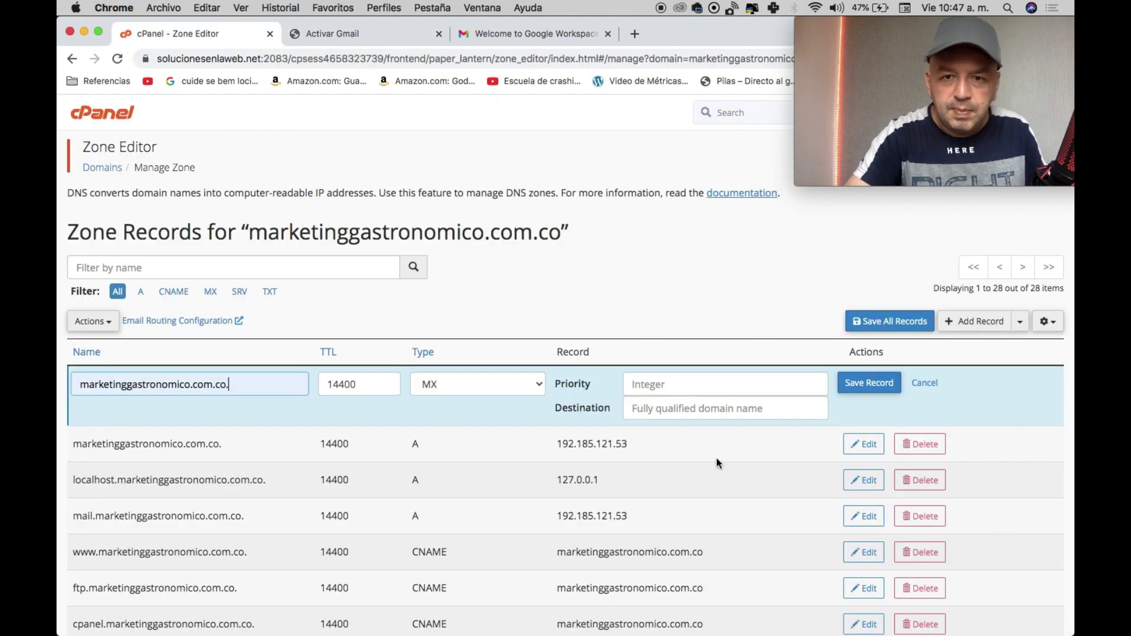
{"action": "left_click", "coordinate": [675, 377]}
{"action": "type", "text": "5"}
{"action": "left_click", "coordinate": [674, 407]}
{"action": "key", "text": "super+v"}
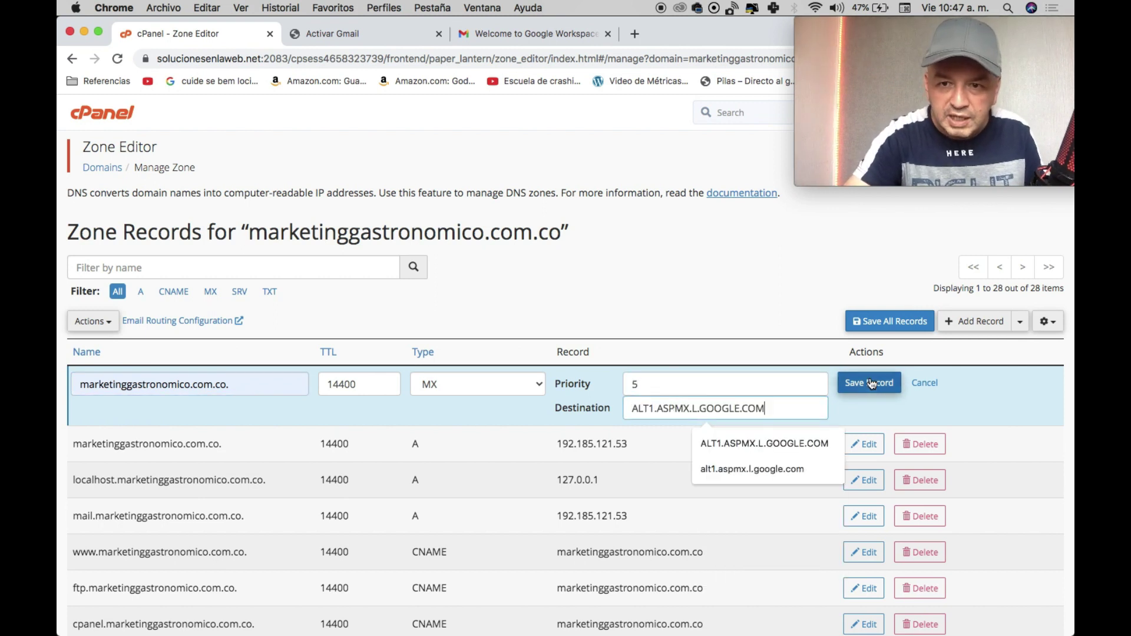
{"action": "left_click", "coordinate": [871, 384]}
Copy ALT2.ASPMX.L.GOOGLE.COM from Google's MX instructions.
{"action": "left_click", "coordinate": [330, 43]}
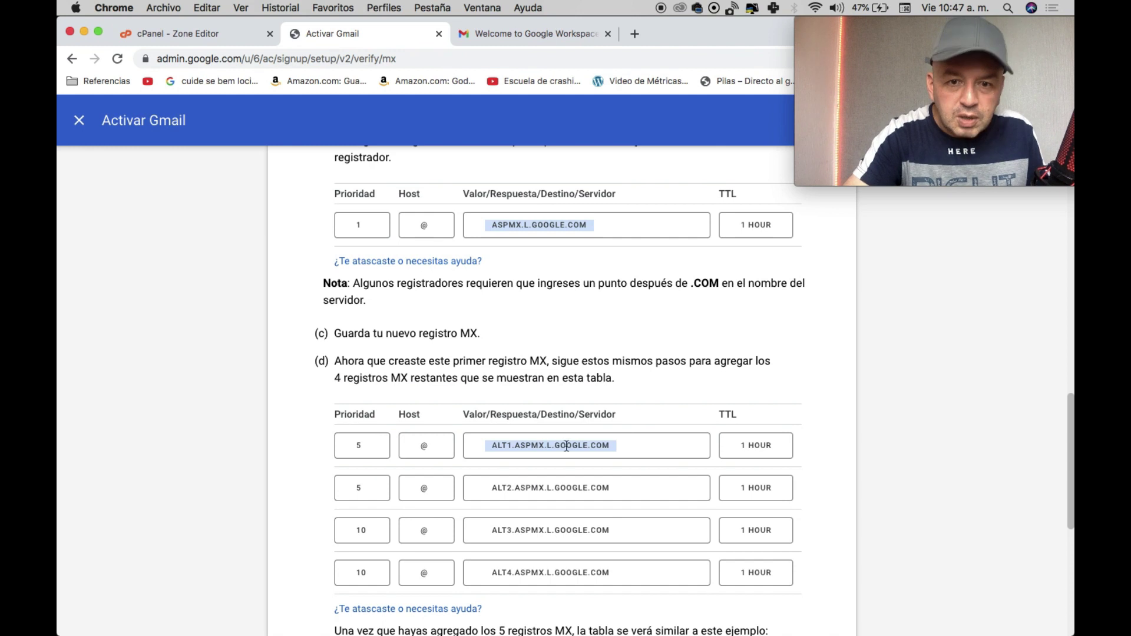
{"action": "left_click", "coordinate": [541, 480]}
{"action": "key", "text": "super+c"}
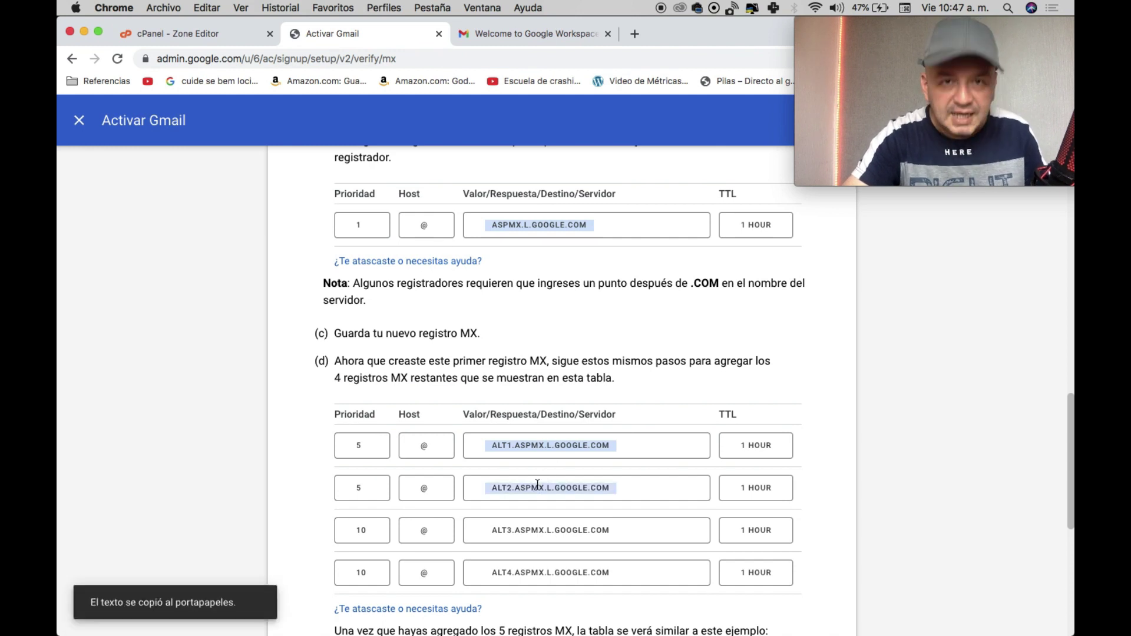
{"action": "left_click", "coordinate": [147, 37]}
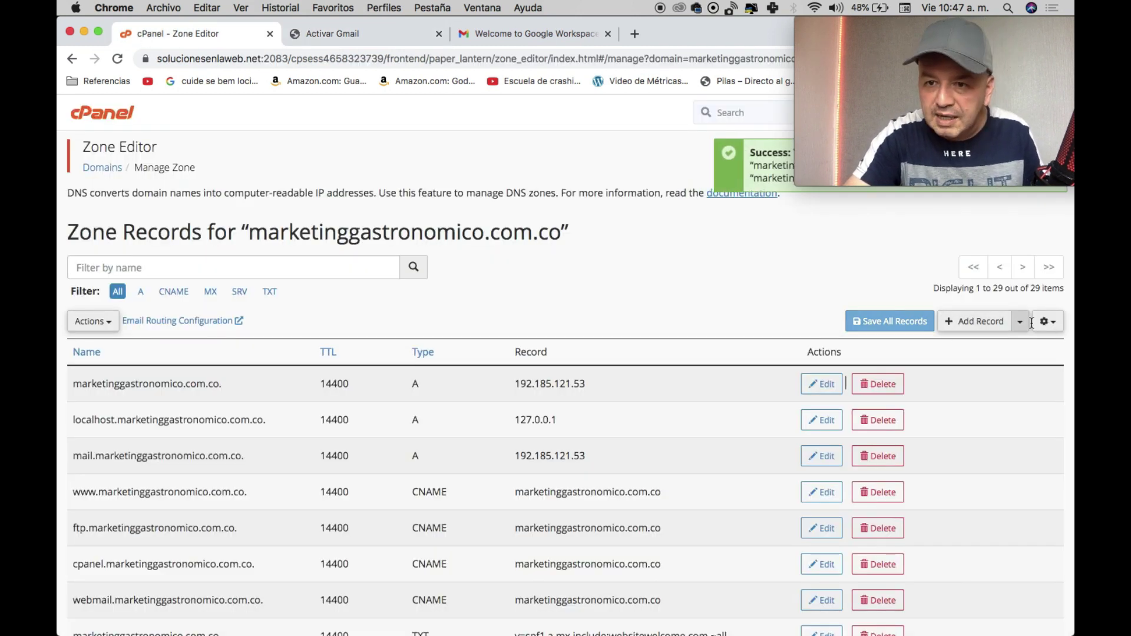
Start a new MX record named marketinggastronomico.com.co.
{"action": "left_click", "coordinate": [987, 327]}
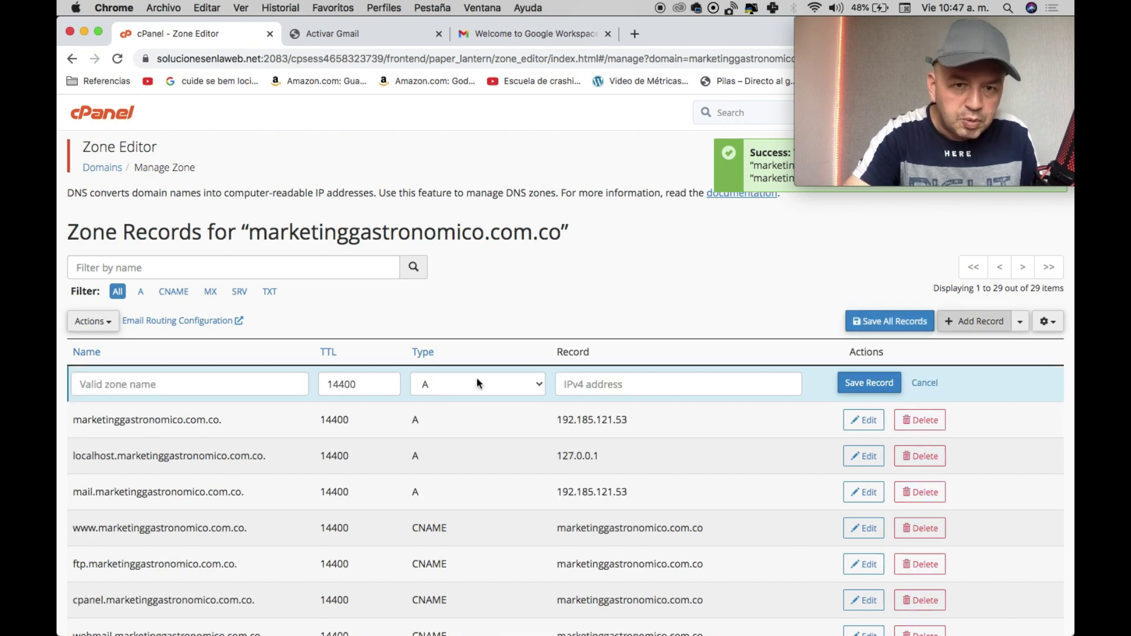
{"action": "left_click", "coordinate": [456, 383]}
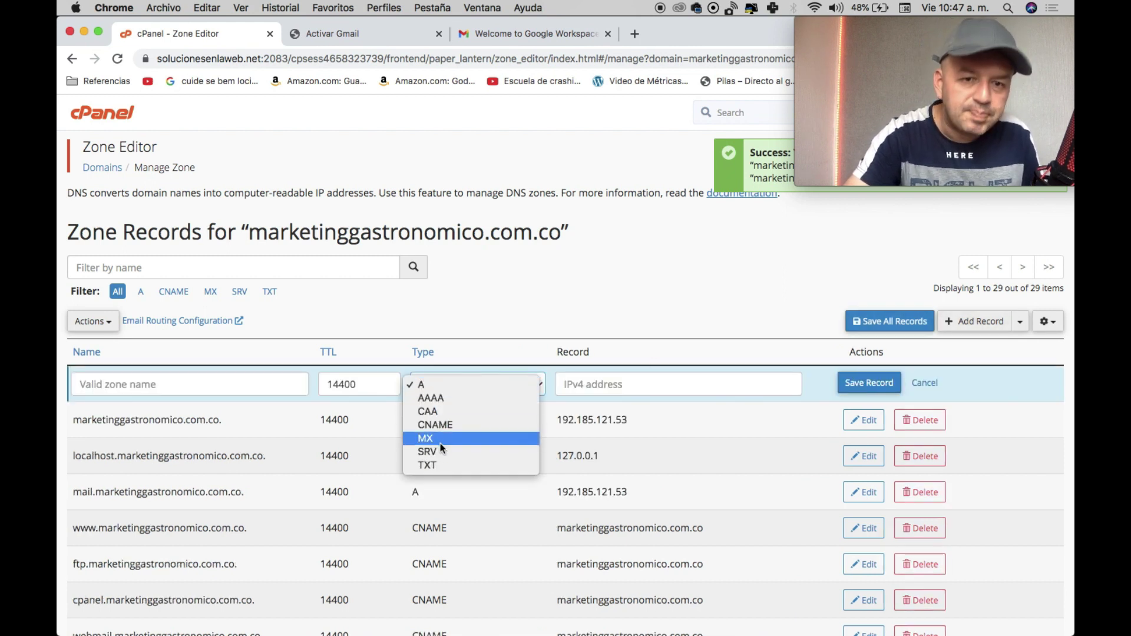
{"action": "left_click", "coordinate": [440, 439]}
{"action": "left_click", "coordinate": [206, 386]}
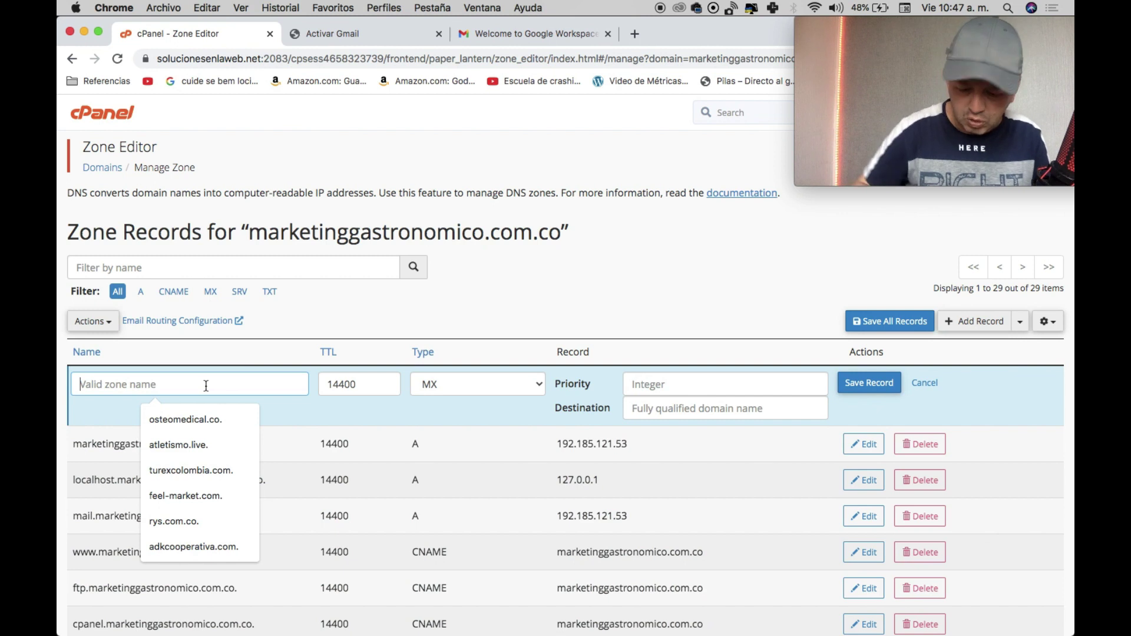
{"action": "type", "text": "mark"}
{"action": "key", "text": "Down"}
{"action": "key", "text": "Return"}
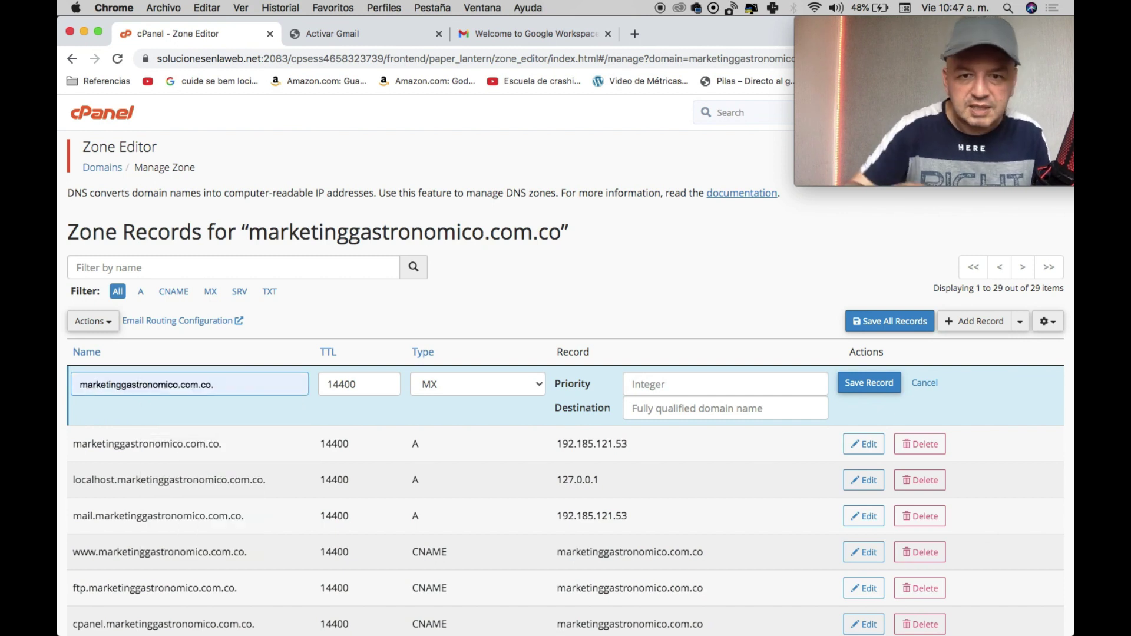
Set priority 5 and destination ALT2.ASPMX.L.GOOGLE.COM, then save the record.
{"action": "left_click", "coordinate": [658, 384]}
{"action": "type", "text": "5"}
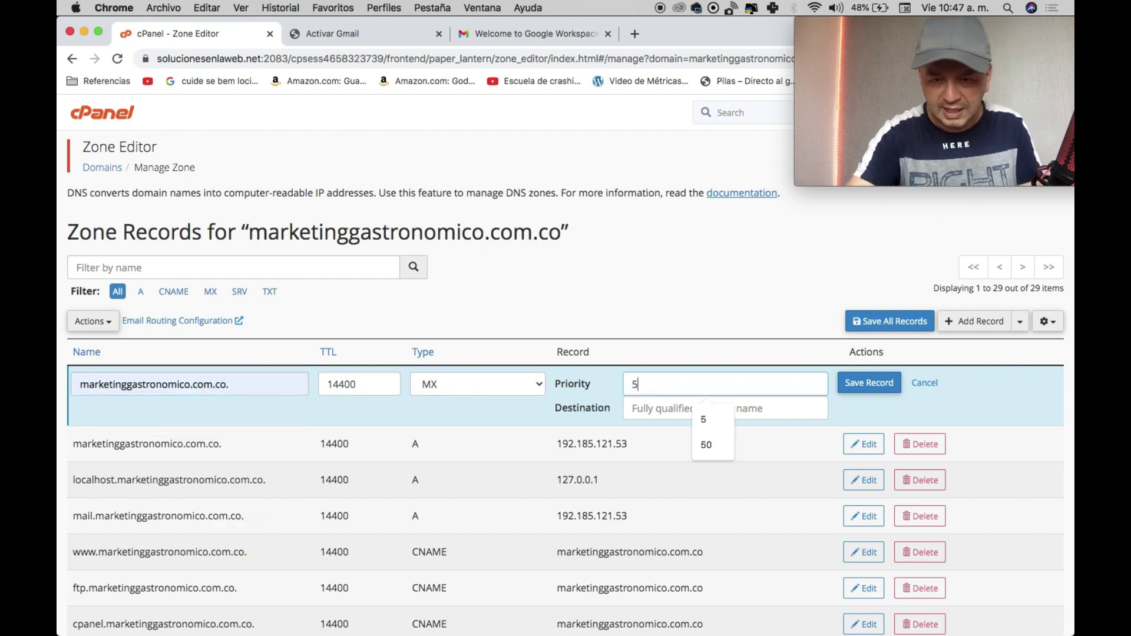
{"action": "left_click", "coordinate": [654, 408]}
{"action": "key", "text": "super+v"}
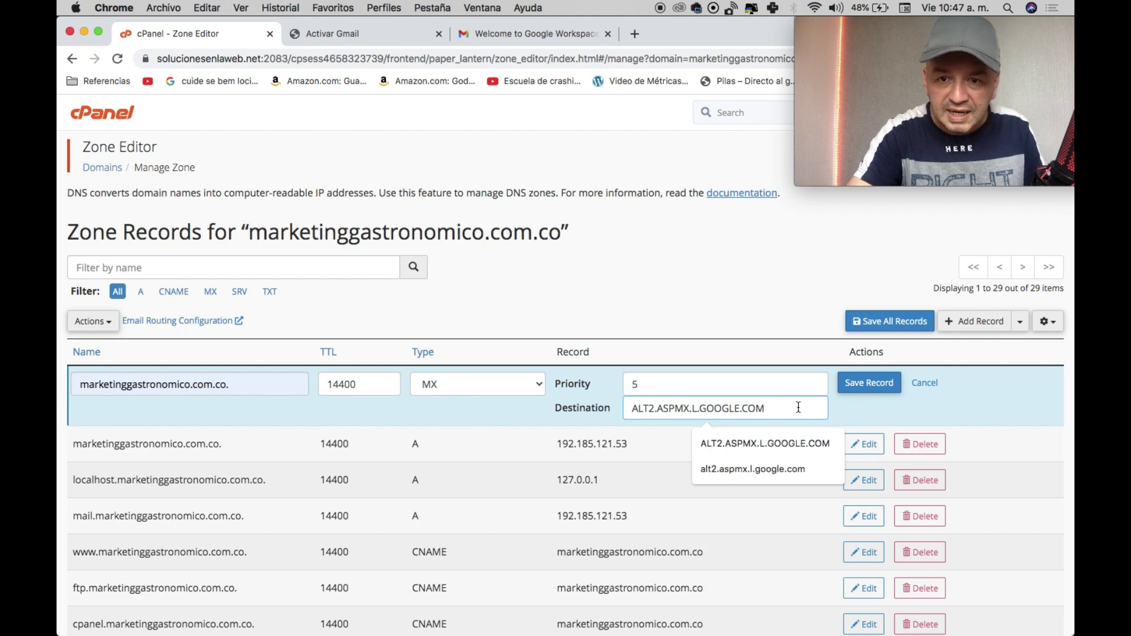
{"action": "left_click", "coordinate": [871, 415]}
{"action": "left_click", "coordinate": [866, 384]}
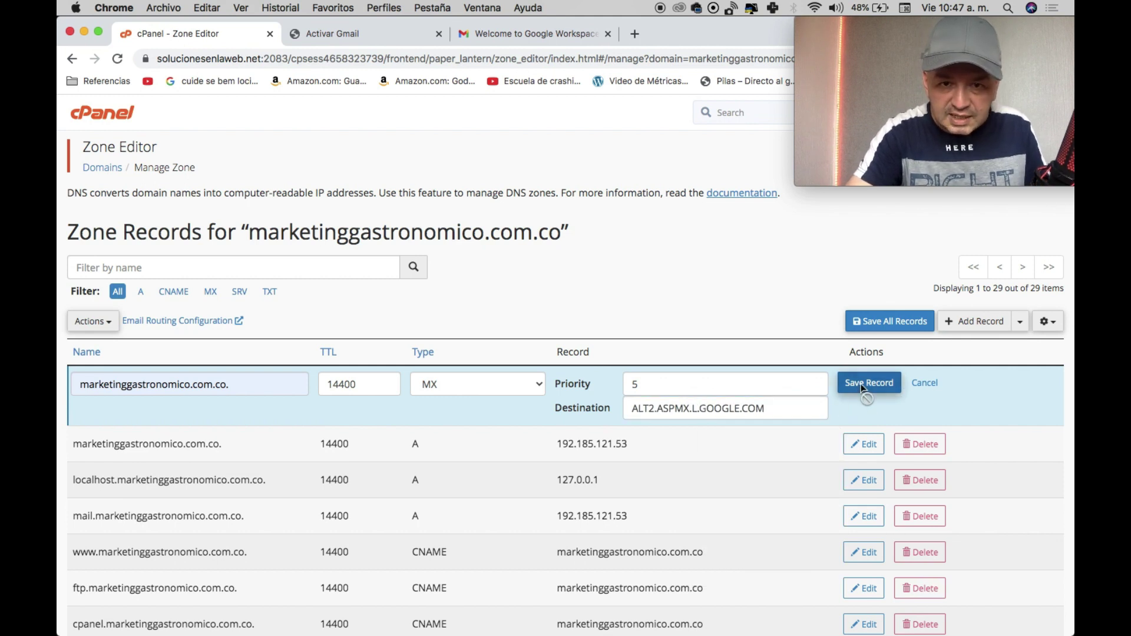
Copy the ALT3 server address from the Gmail activation instructions.
{"action": "left_click", "coordinate": [372, 35]}
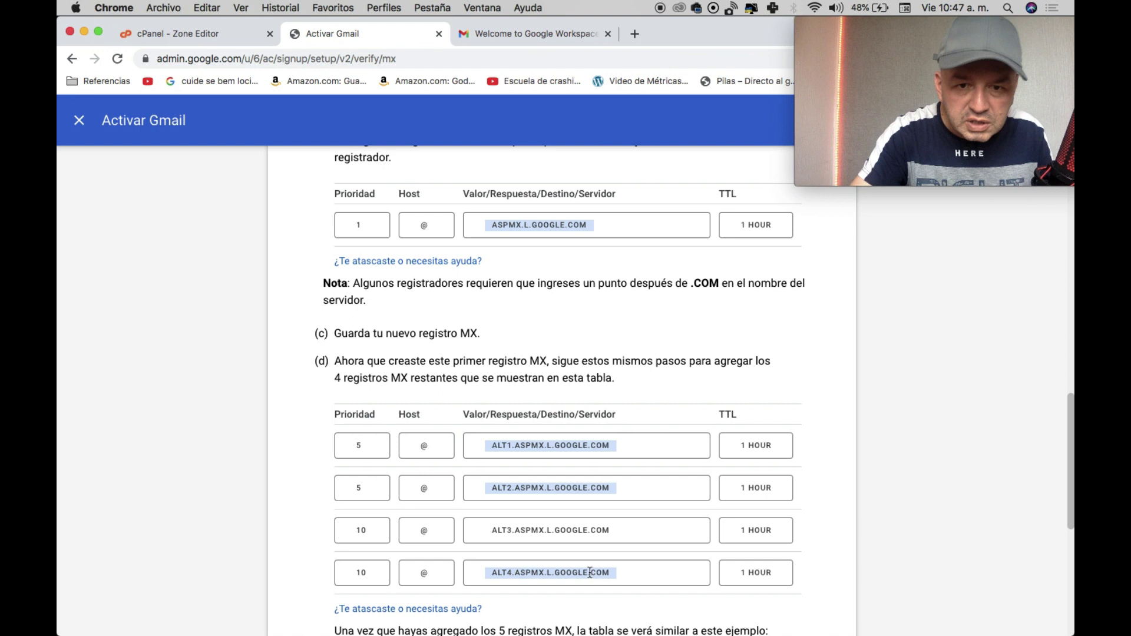
{"action": "left_click", "coordinate": [515, 529]}
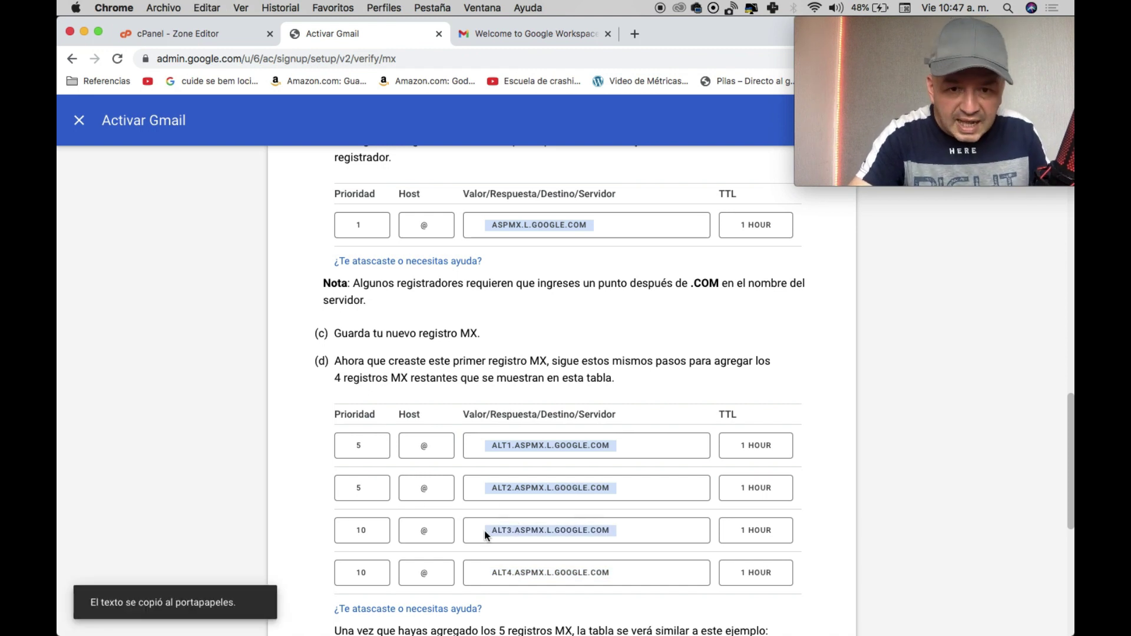
{"action": "left_click", "coordinate": [579, 489]}
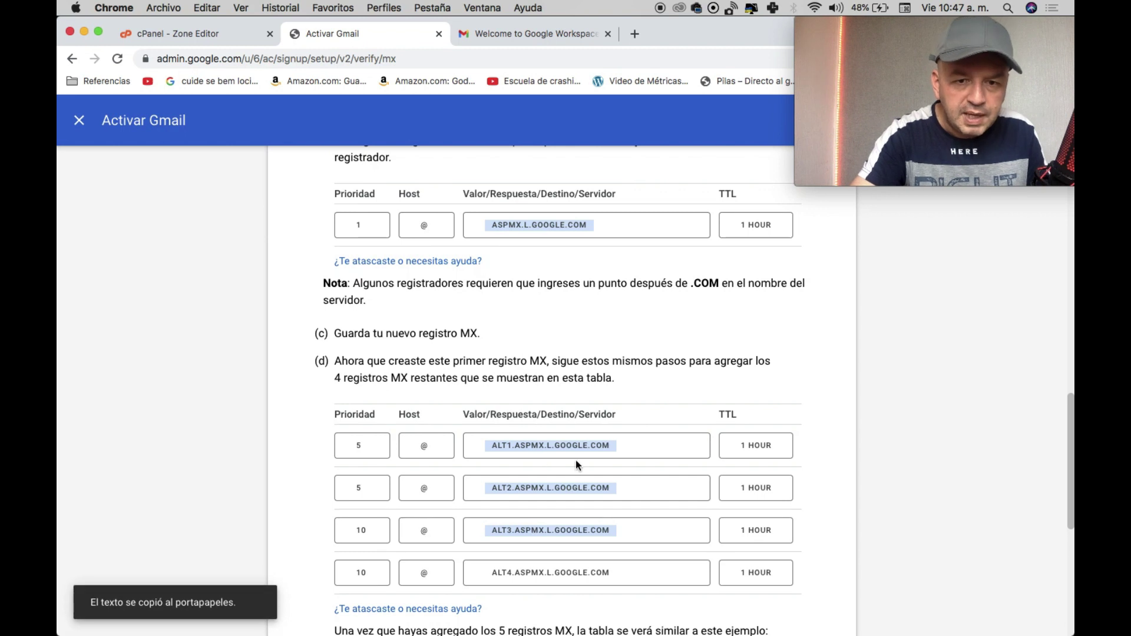
{"action": "left_click", "coordinate": [658, 501]}
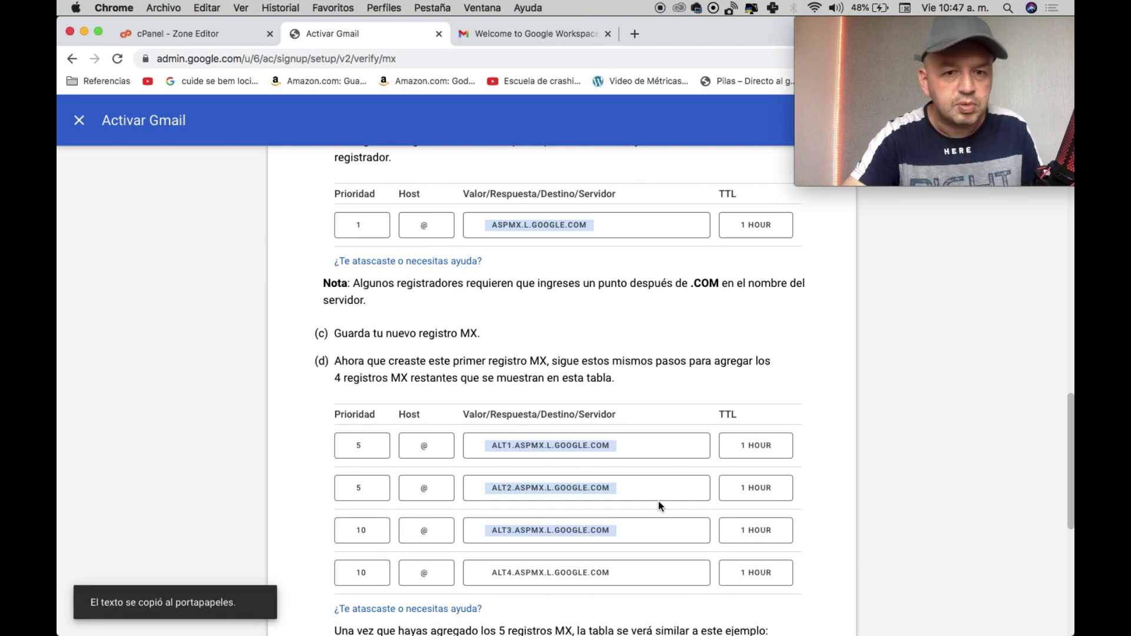
{"action": "left_click", "coordinate": [216, 38]}
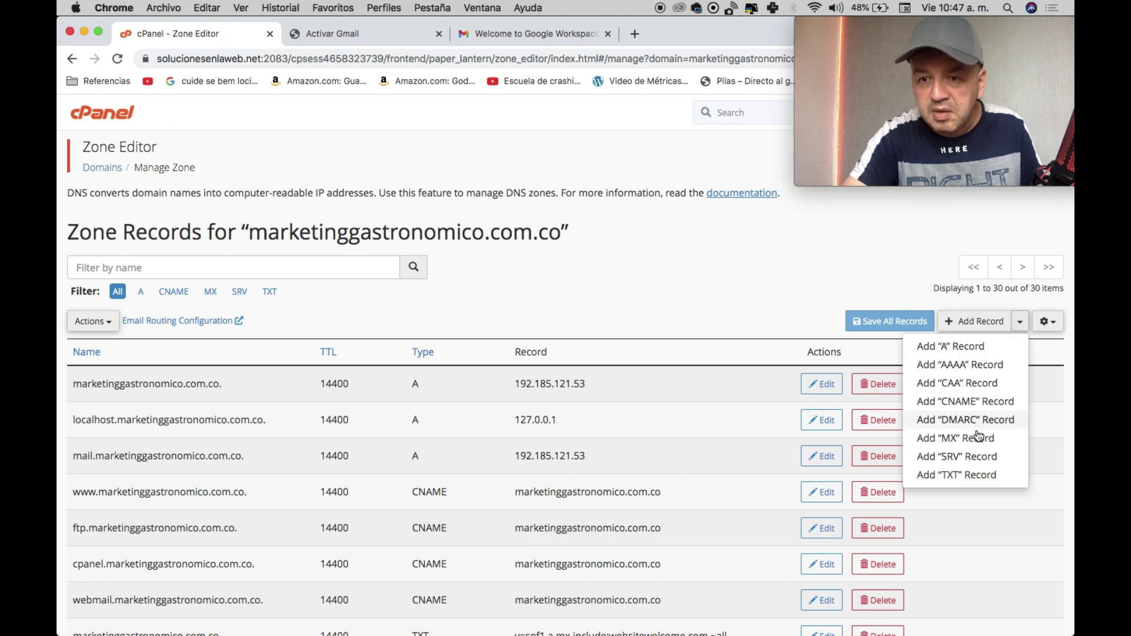
Save an MX record for marketinggastronomico.com.co. pointing to ALT3.ASPMX.L.GOOGLE.COM.
{"action": "left_click", "coordinate": [977, 439]}
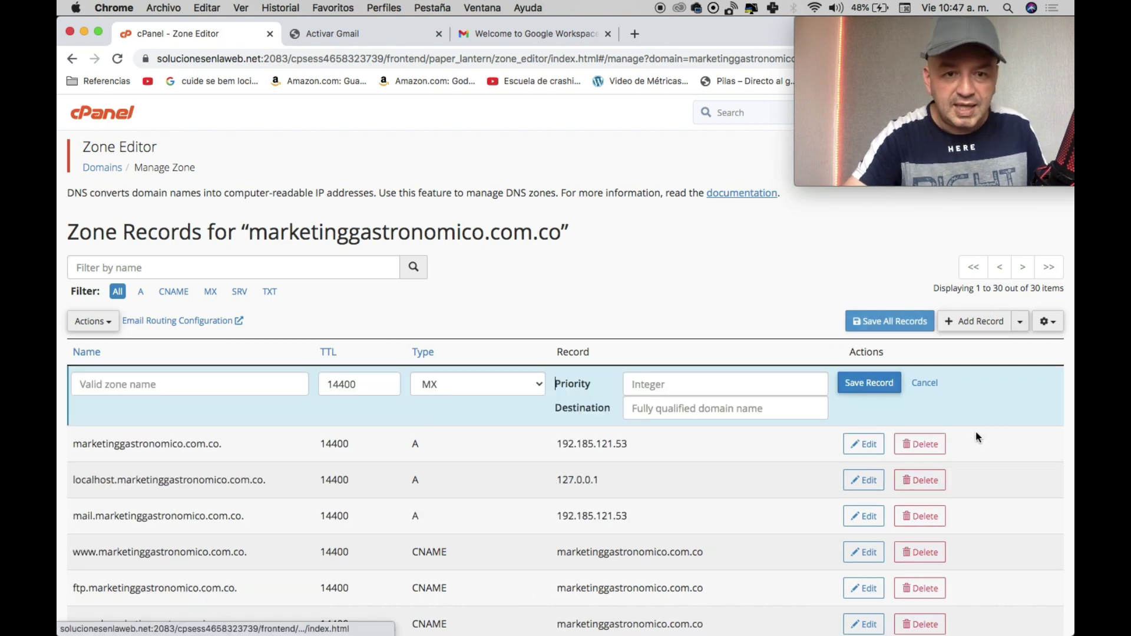
{"action": "left_click", "coordinate": [251, 384]}
{"action": "type", "text": "marketinggastronomico.com.co."}
{"action": "key", "text": "Down"}
{"action": "key", "text": "Tab"}
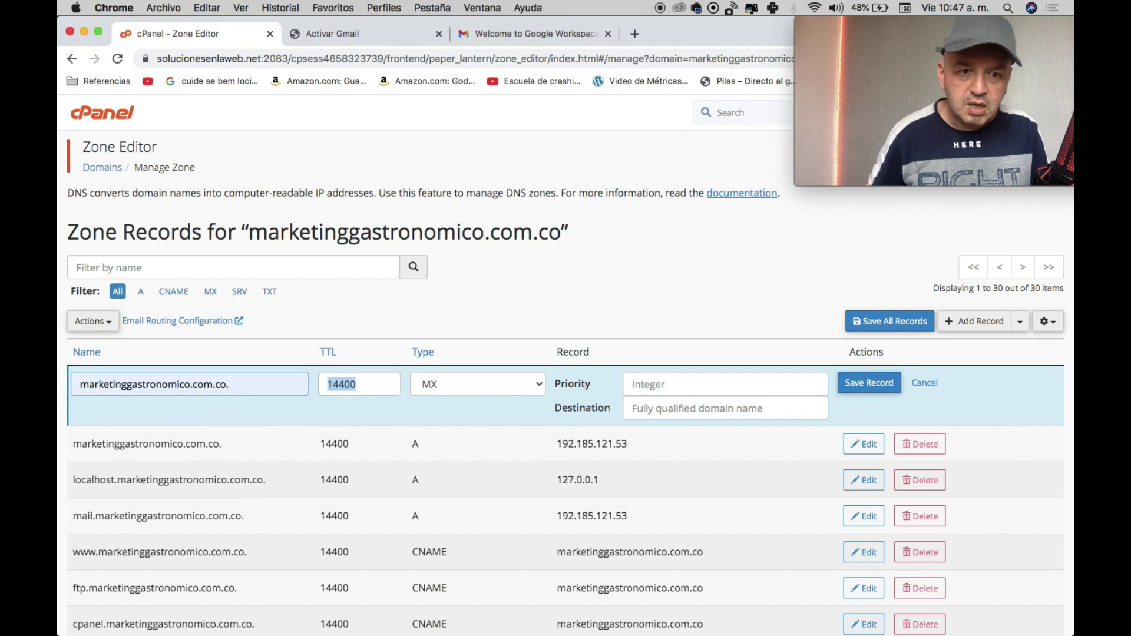
{"action": "key", "text": "Tab"}
{"action": "key", "text": "Tab"}
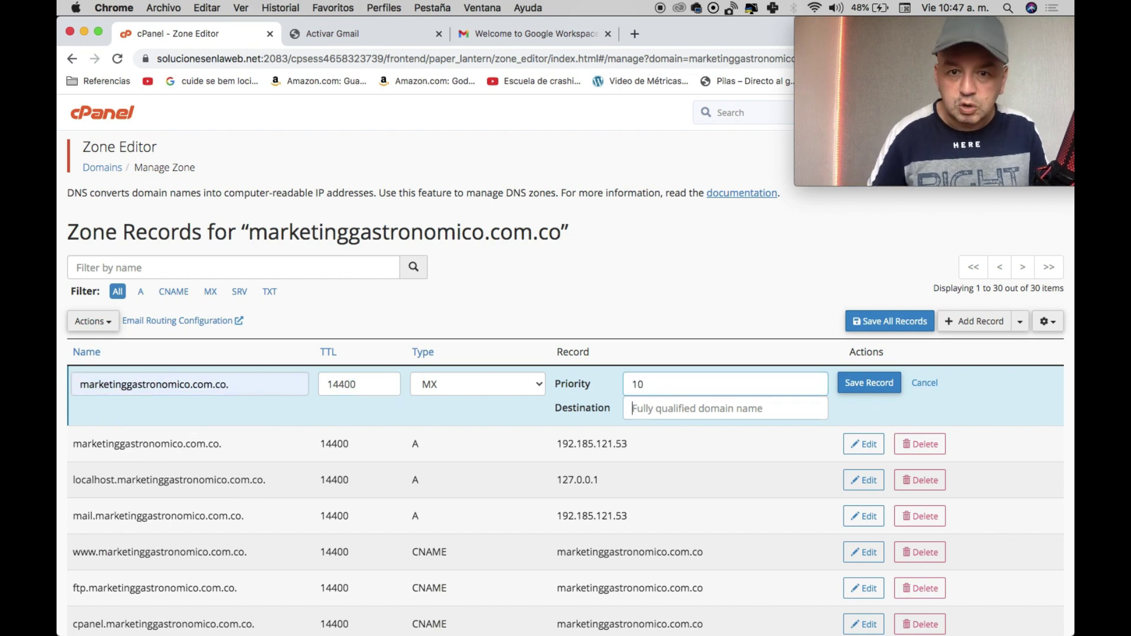
{"action": "type", "text": "ALT3.ASPMX.L.GOOGLE.COM"}
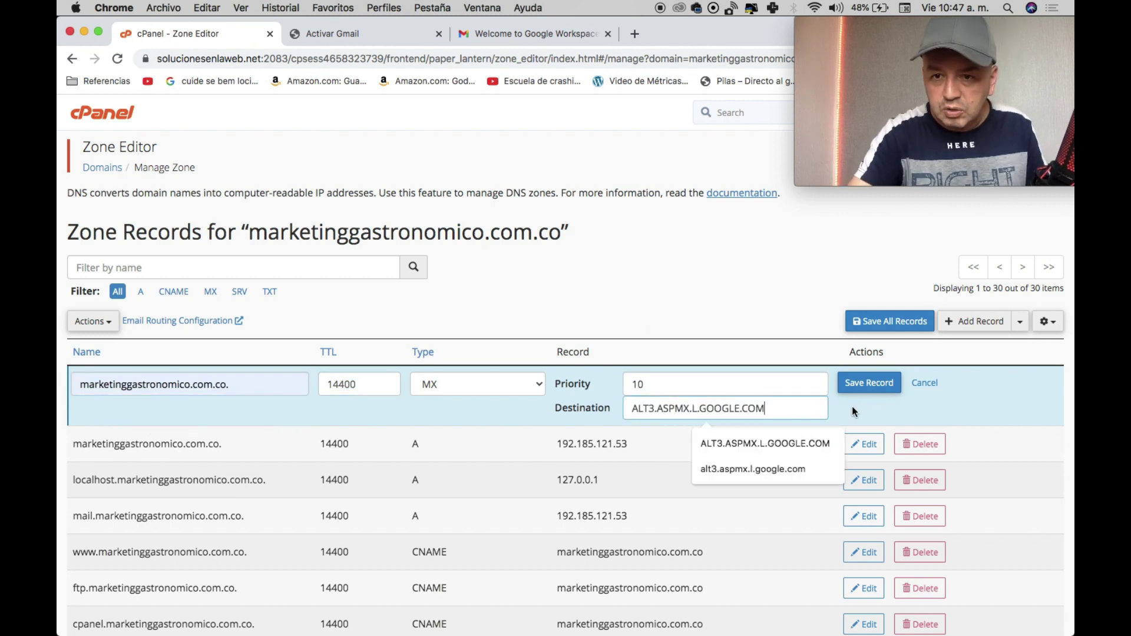
{"action": "left_click", "coordinate": [868, 383]}
Copy ALT4.ASPMX.L.GOOGLE.COM and start another MX record named for the domain.
{"action": "left_click", "coordinate": [323, 35]}
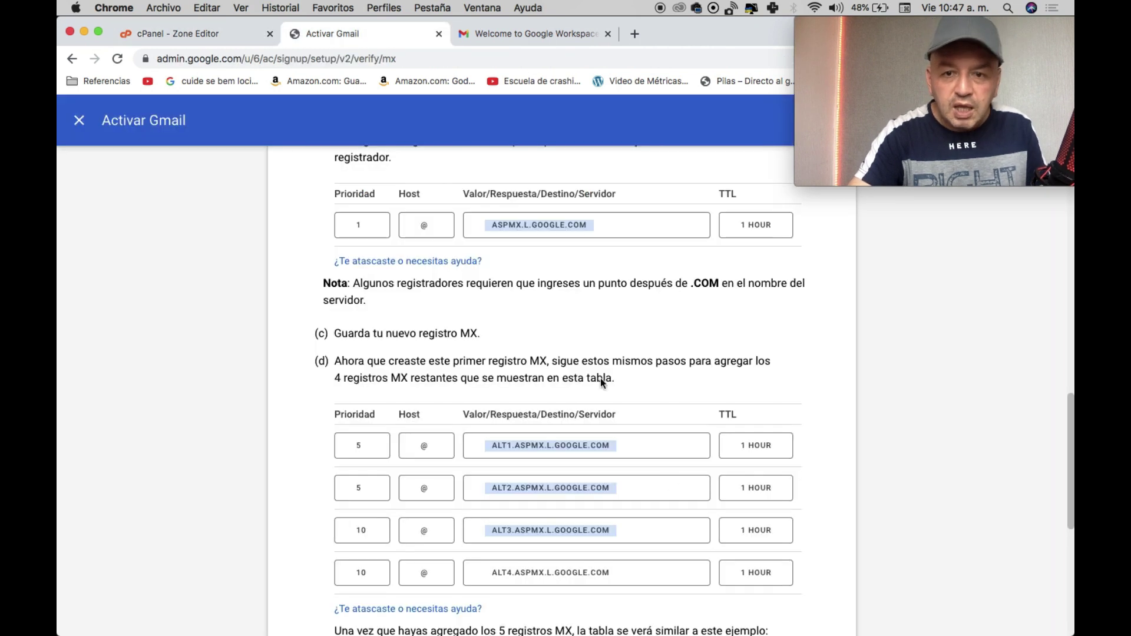
{"action": "left_click", "coordinate": [597, 578]}
{"action": "key", "text": "super+c"}
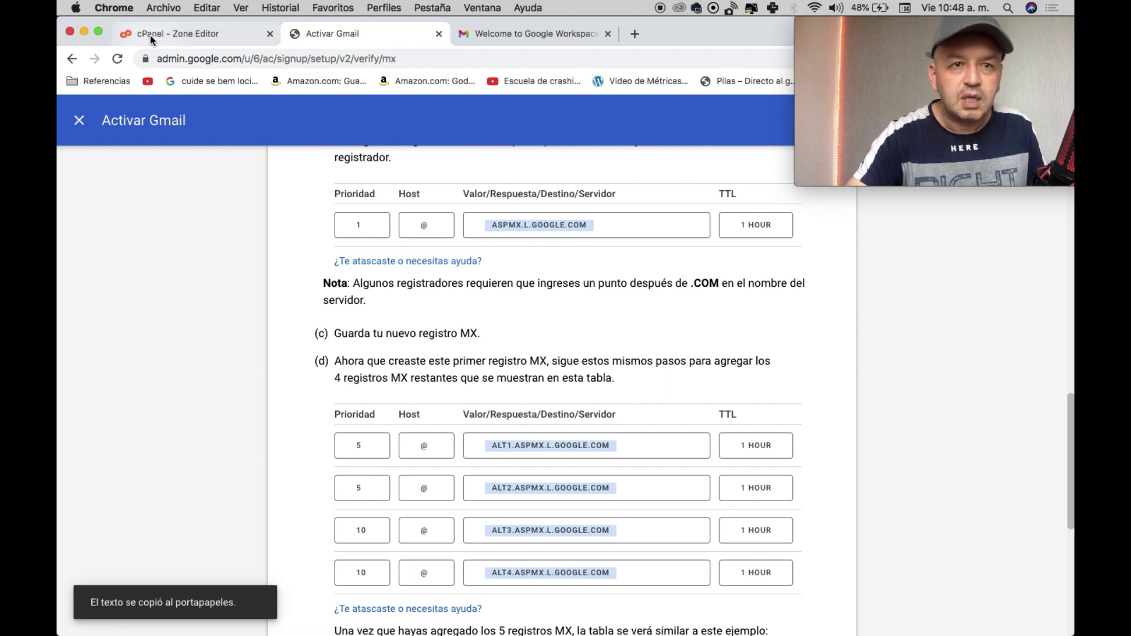
{"action": "left_click", "coordinate": [177, 34]}
{"action": "left_click", "coordinate": [1020, 326]}
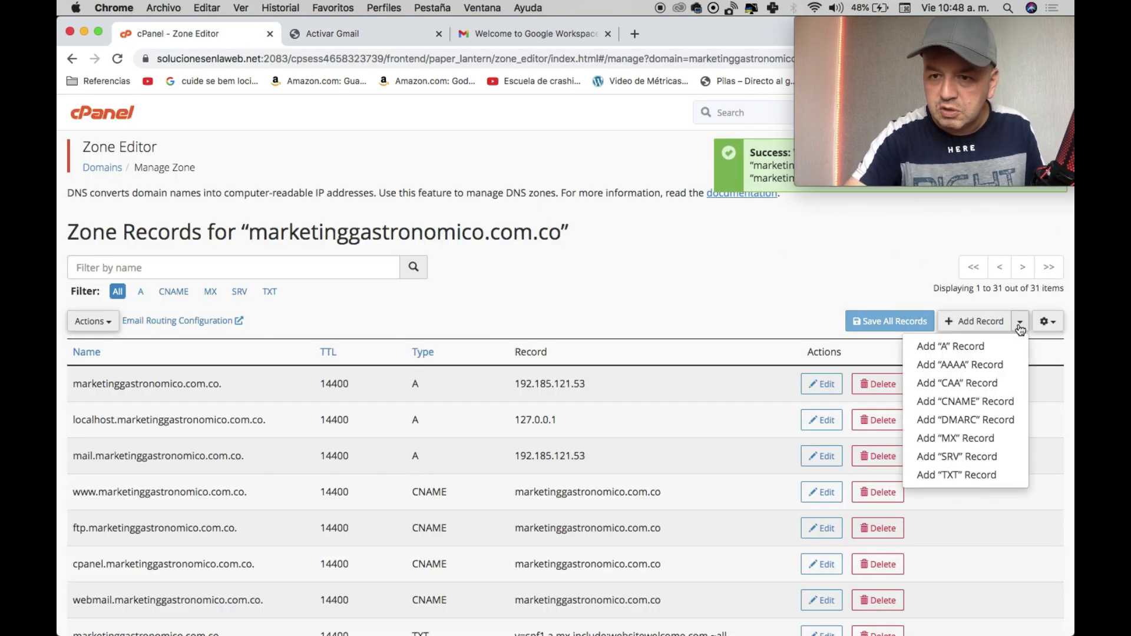
{"action": "left_click", "coordinate": [940, 436]}
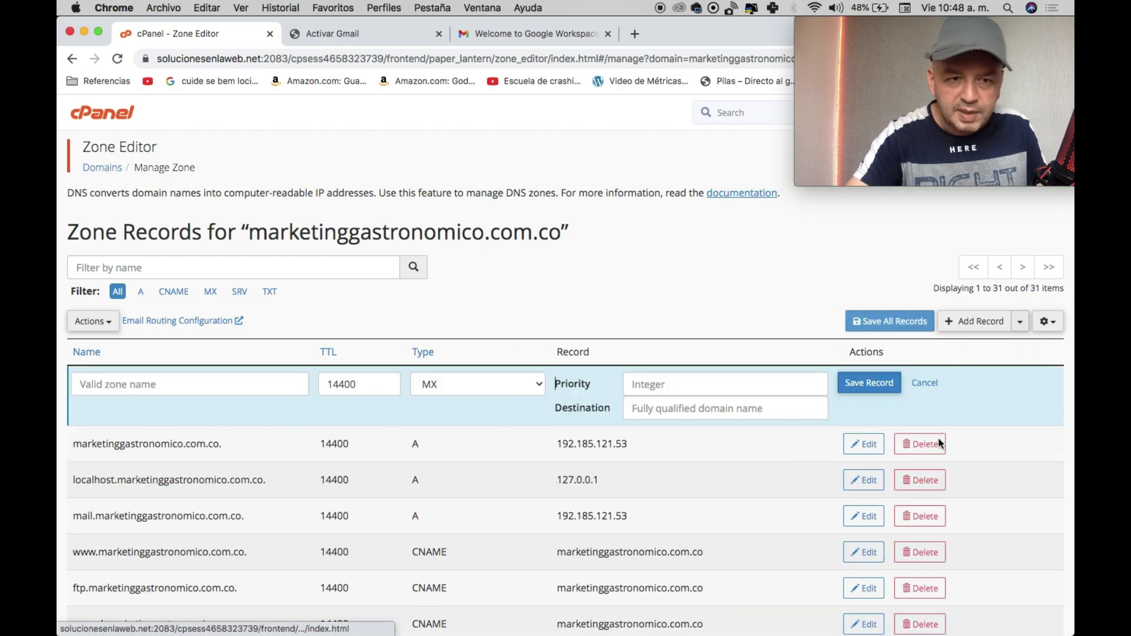
{"action": "left_click", "coordinate": [231, 383]}
{"action": "type", "text": "mar"}
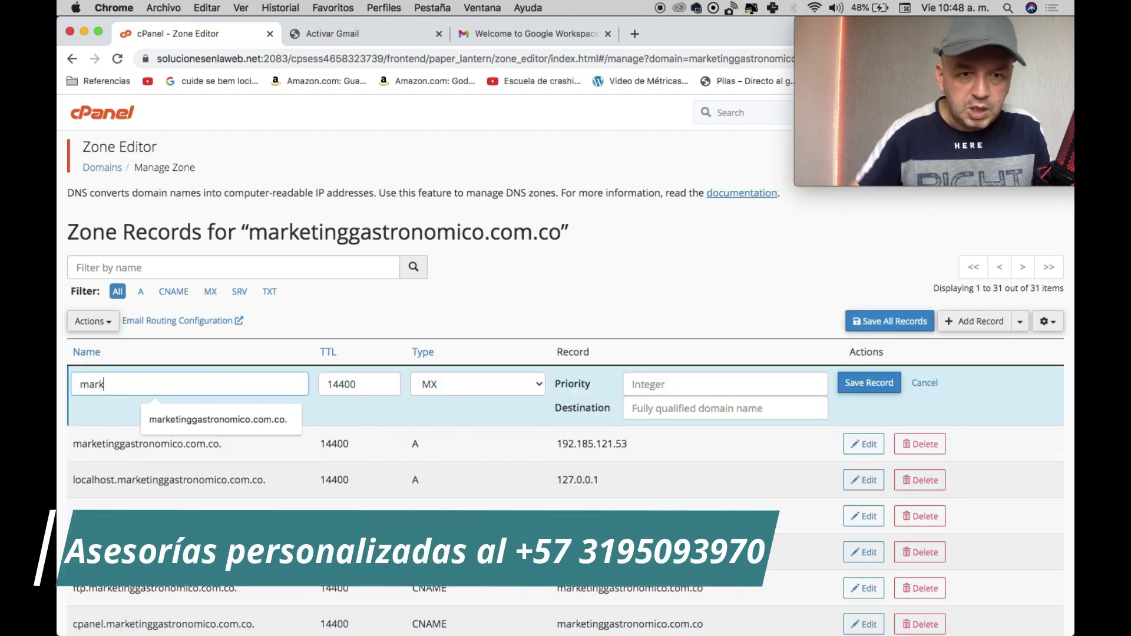
{"action": "type", "text": "k"}
{"action": "left_click", "coordinate": [224, 421]}
Set priority 10 and destination ALT4.ASPMX.L.GOOGLE.COM, then save the record.
{"action": "left_click", "coordinate": [668, 384]}
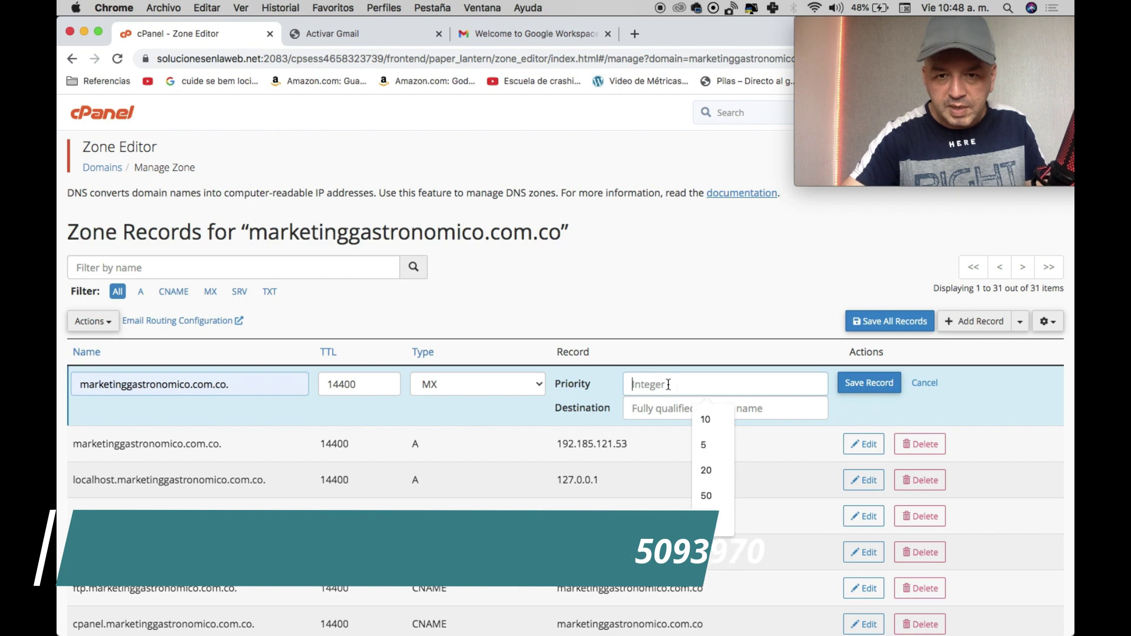
{"action": "type", "text": "10"}
{"action": "key", "text": "Tab"}
{"action": "key", "text": "super+v"}
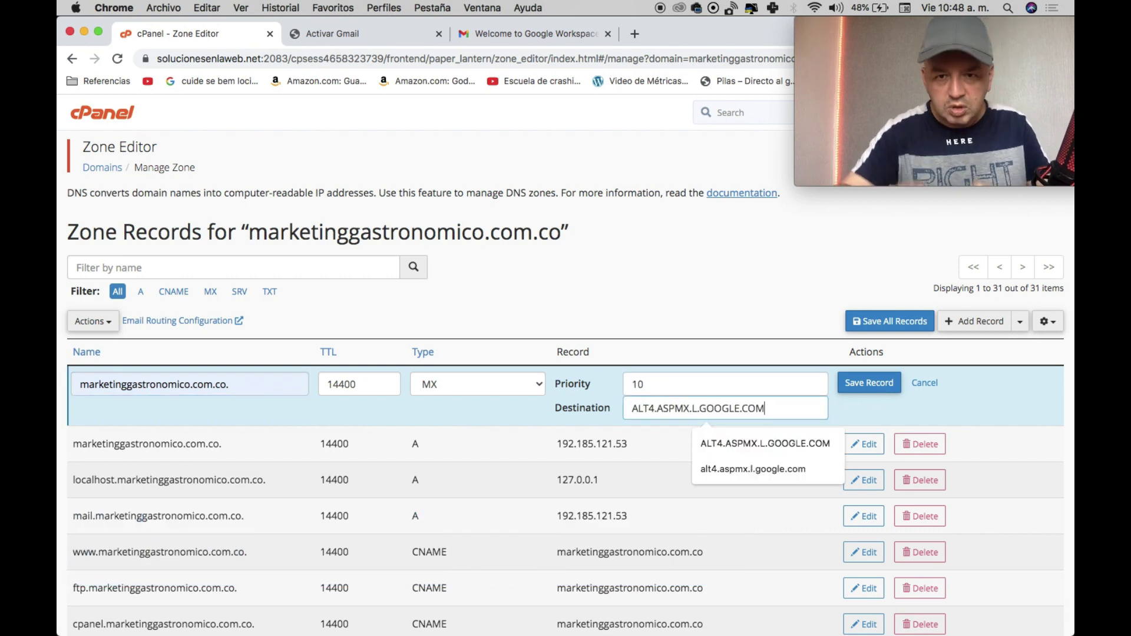
{"action": "left_click", "coordinate": [858, 377]}
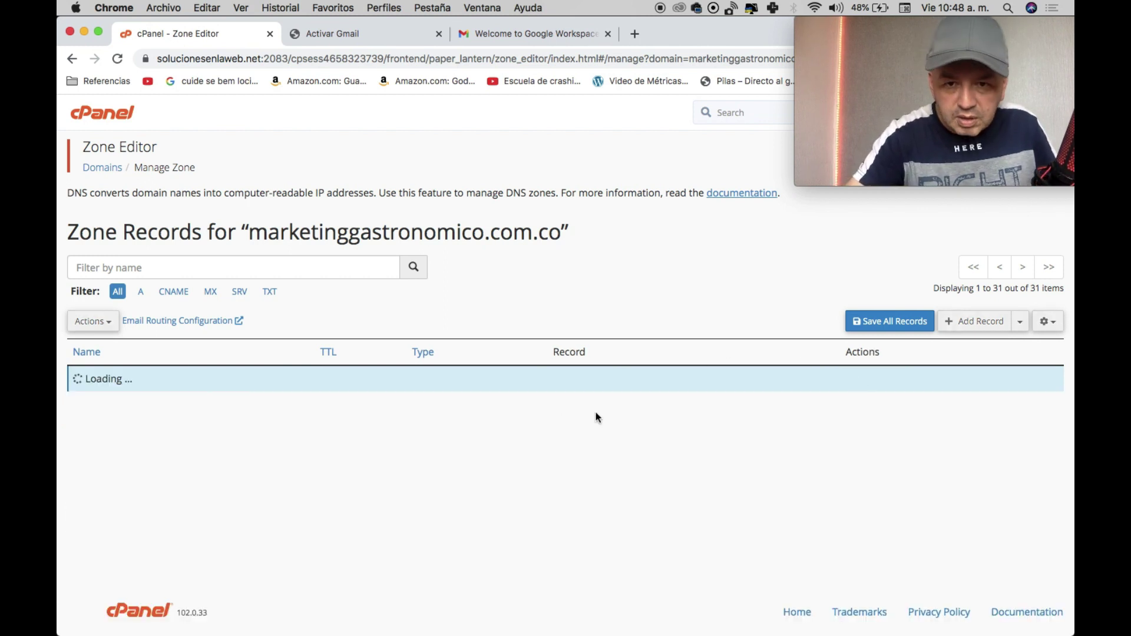
Check the five Google MX entries at the bottom of the zone records, then go back to Activar Gmail.
{"action": "scroll", "coordinate": [622, 447], "scroll_direction": "down", "scroll_amount": 15}
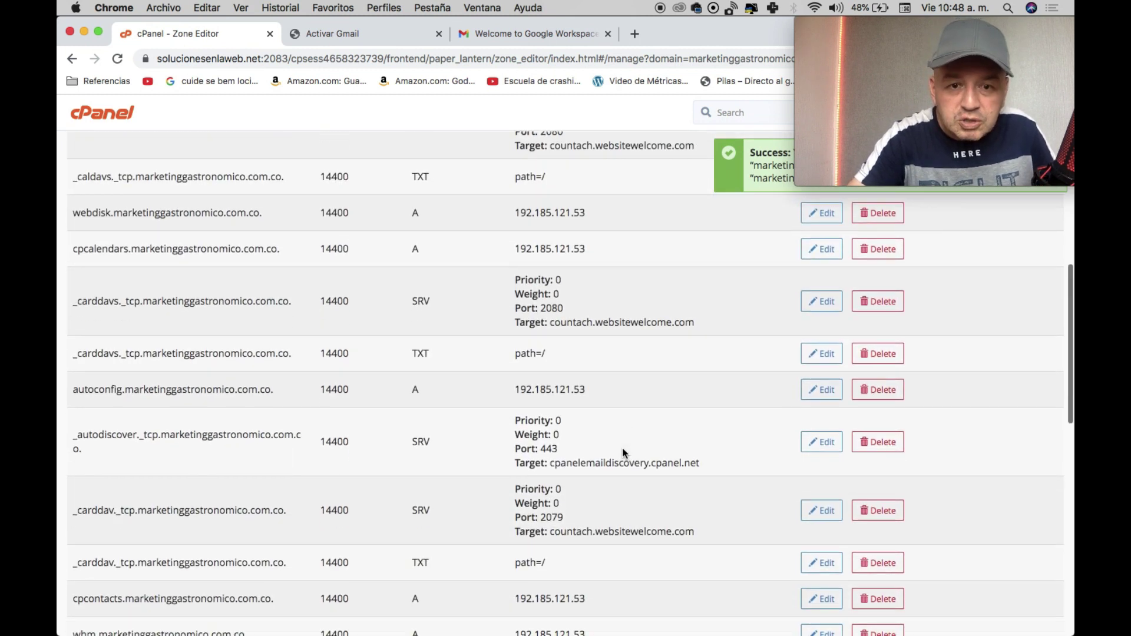
{"action": "scroll", "coordinate": [623, 449], "scroll_direction": "down", "scroll_amount": 5}
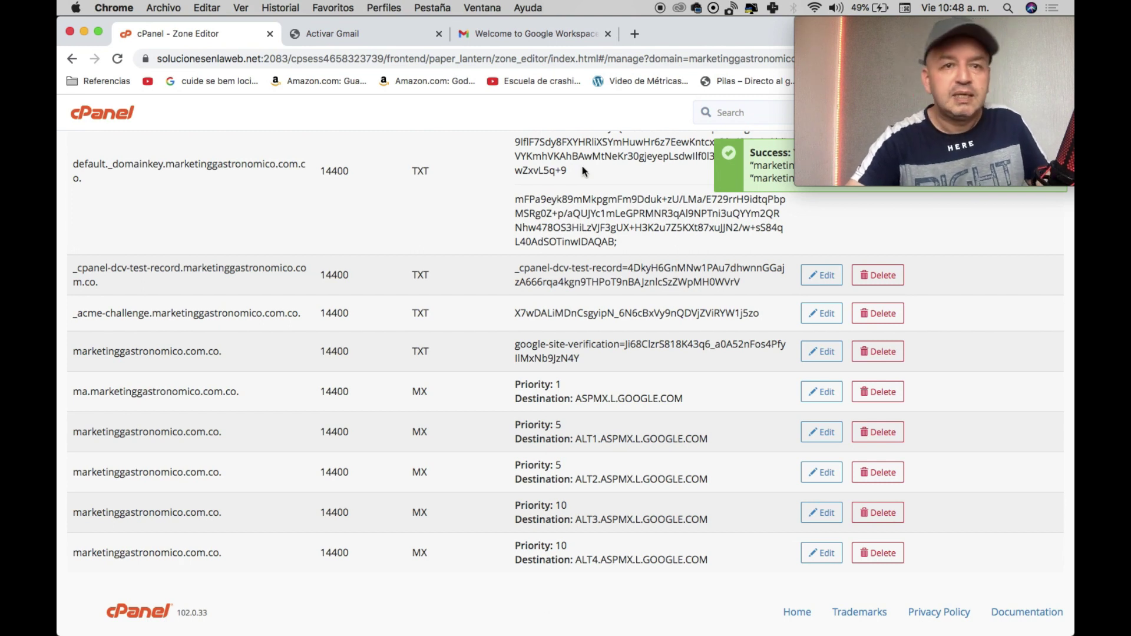
{"action": "left_click", "coordinate": [328, 37]}
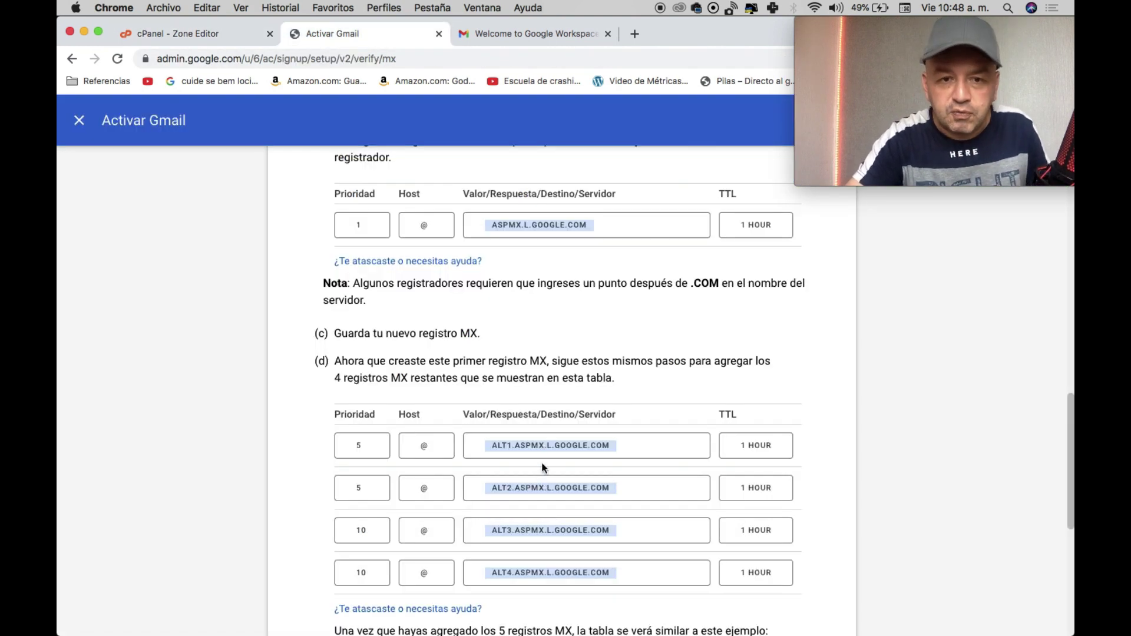
Run ACTIVAR GMAIL at the bottom of the guide to verify the domain's MX records.
{"action": "scroll", "coordinate": [543, 467], "scroll_direction": "down", "scroll_amount": 3}
{"action": "scroll", "coordinate": [550, 324], "scroll_direction": "down", "scroll_amount": 5}
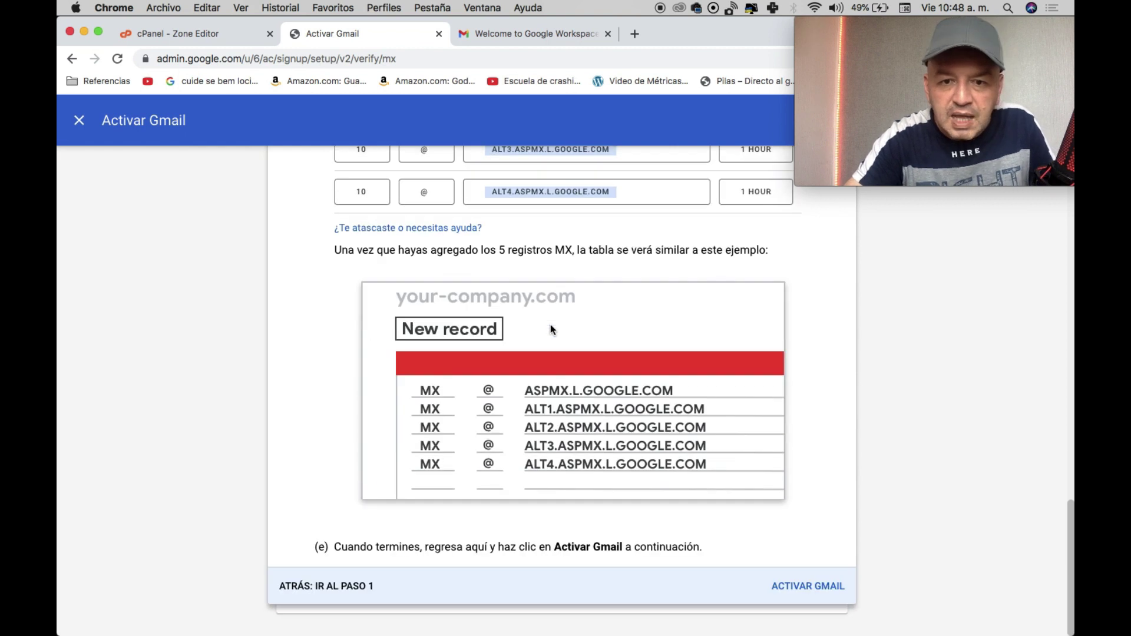
{"action": "left_click", "coordinate": [810, 584]}
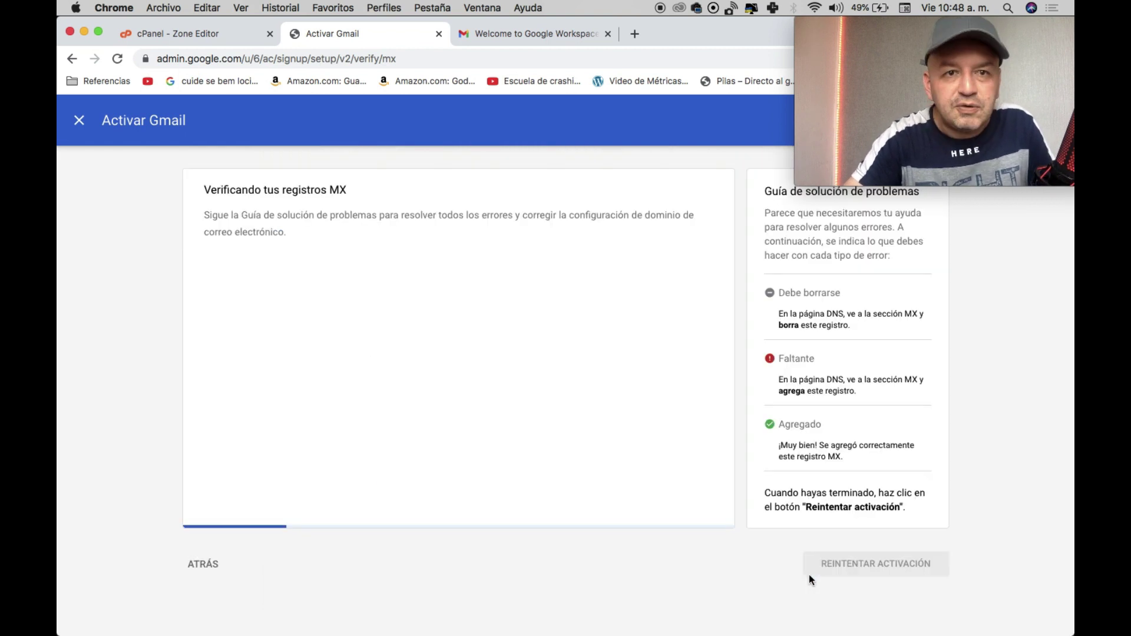